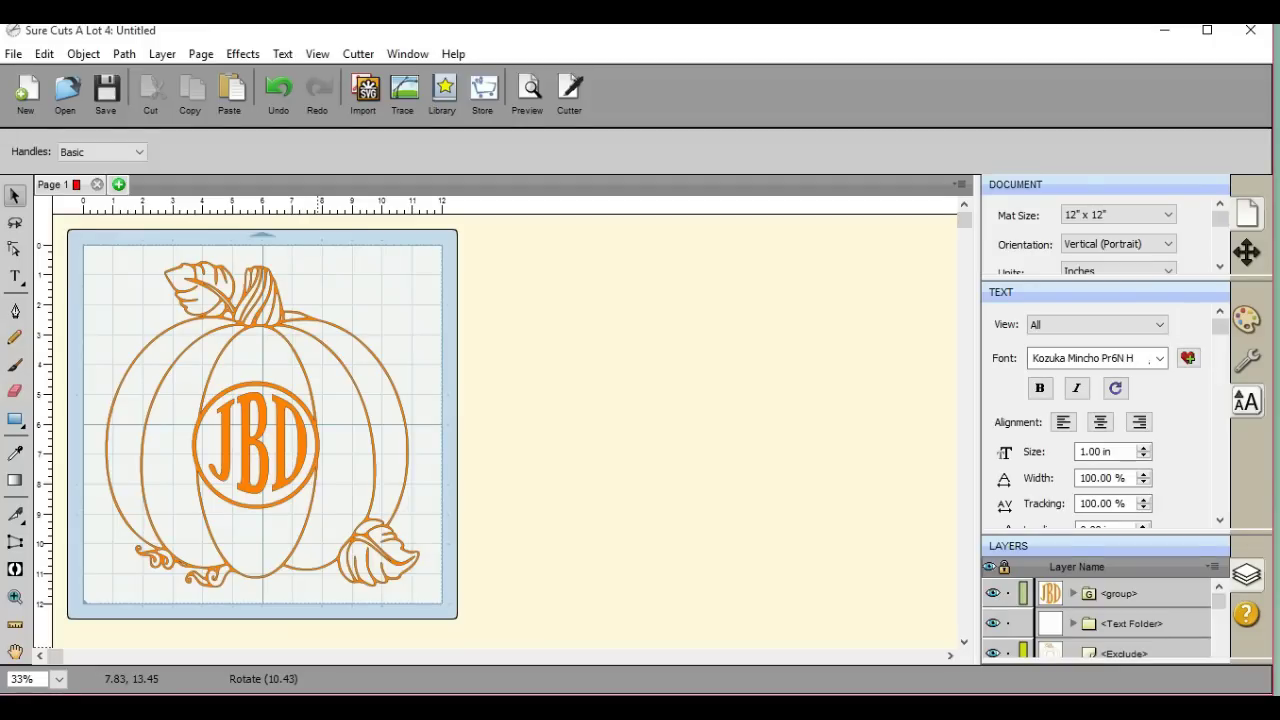
{"action": "left_click", "coordinate": [264, 463]}
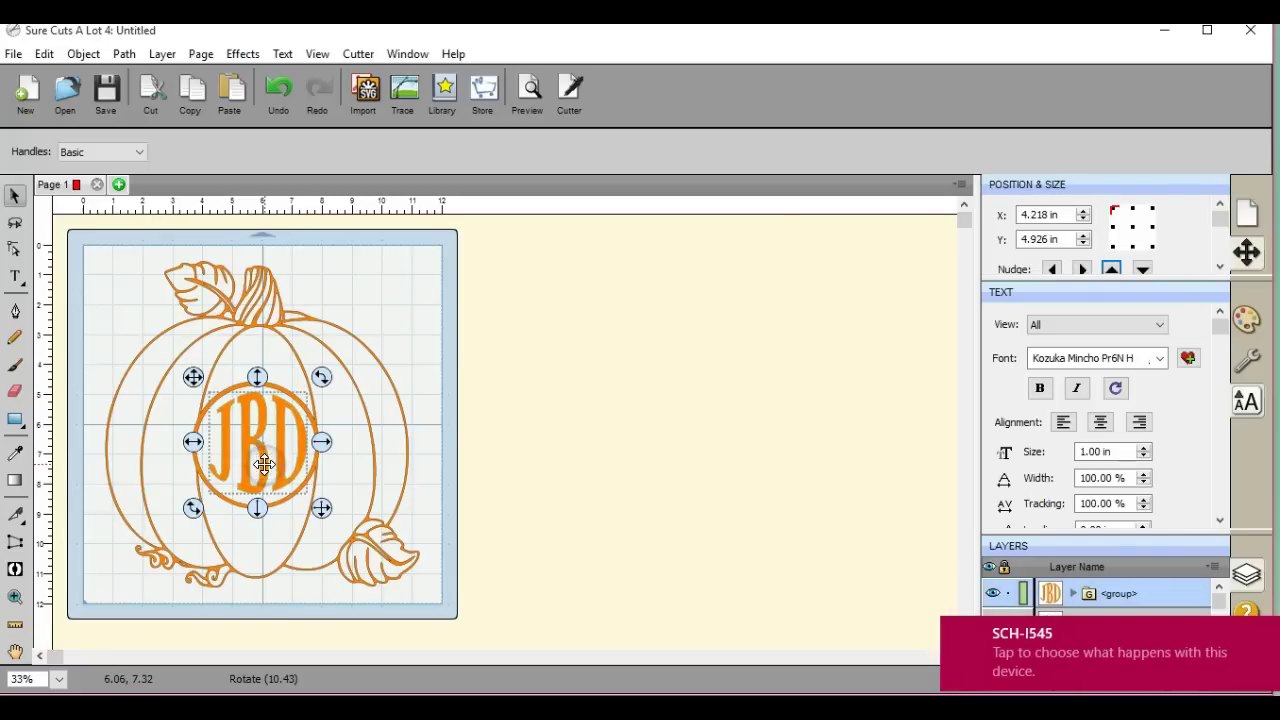
{"action": "left_click", "coordinate": [1260, 632]}
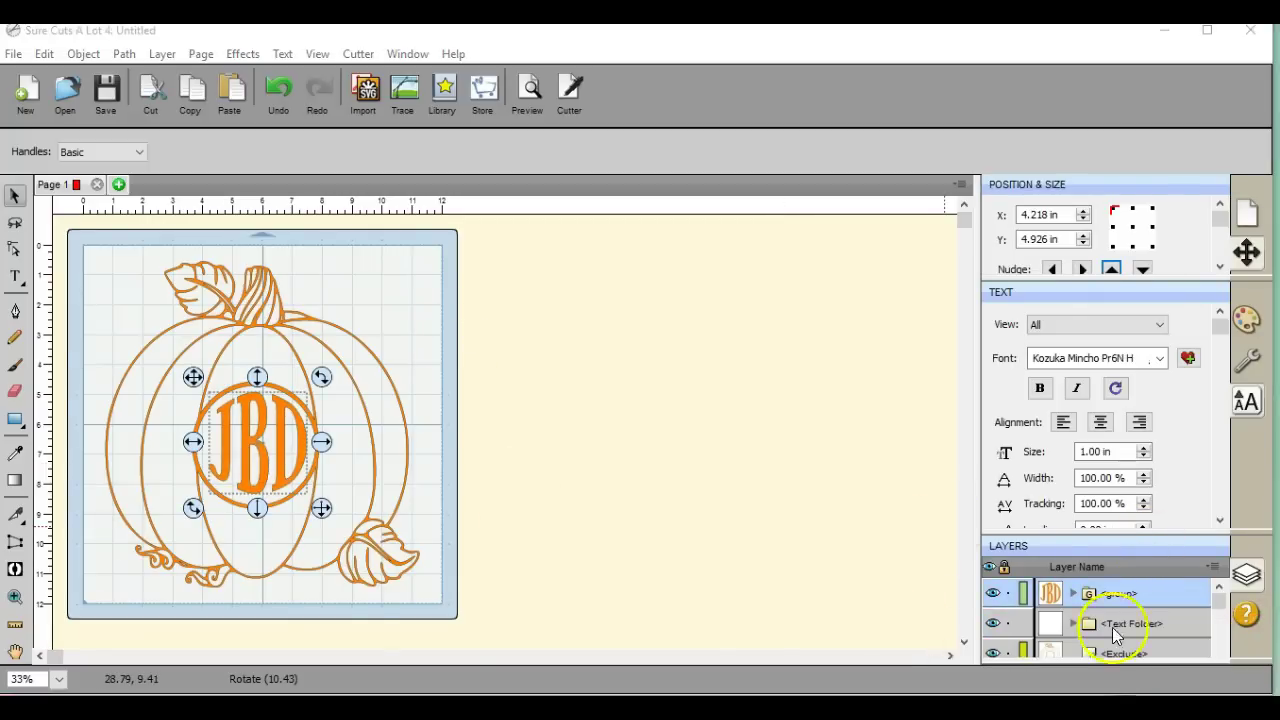
{"action": "left_click", "coordinate": [264, 316]}
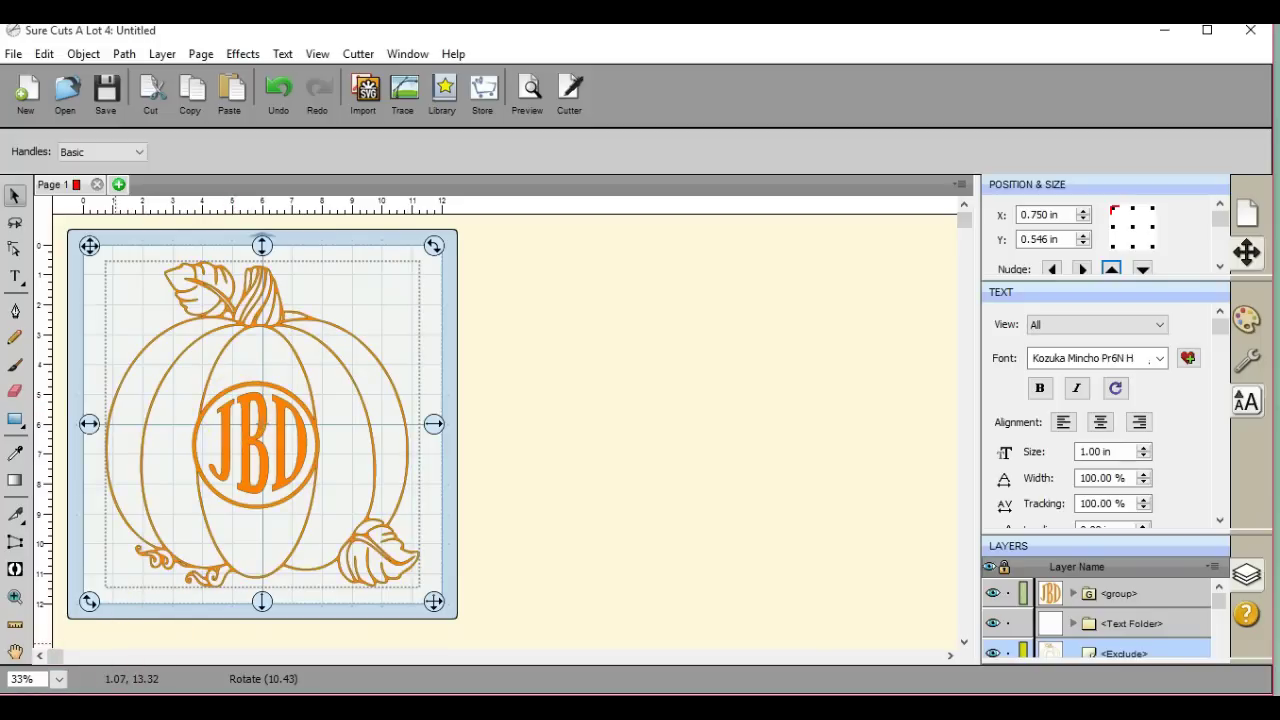
Start an image trace and browse for the source image in the JPG PNG files folder under Facebook
{"action": "left_click", "coordinate": [402, 90]}
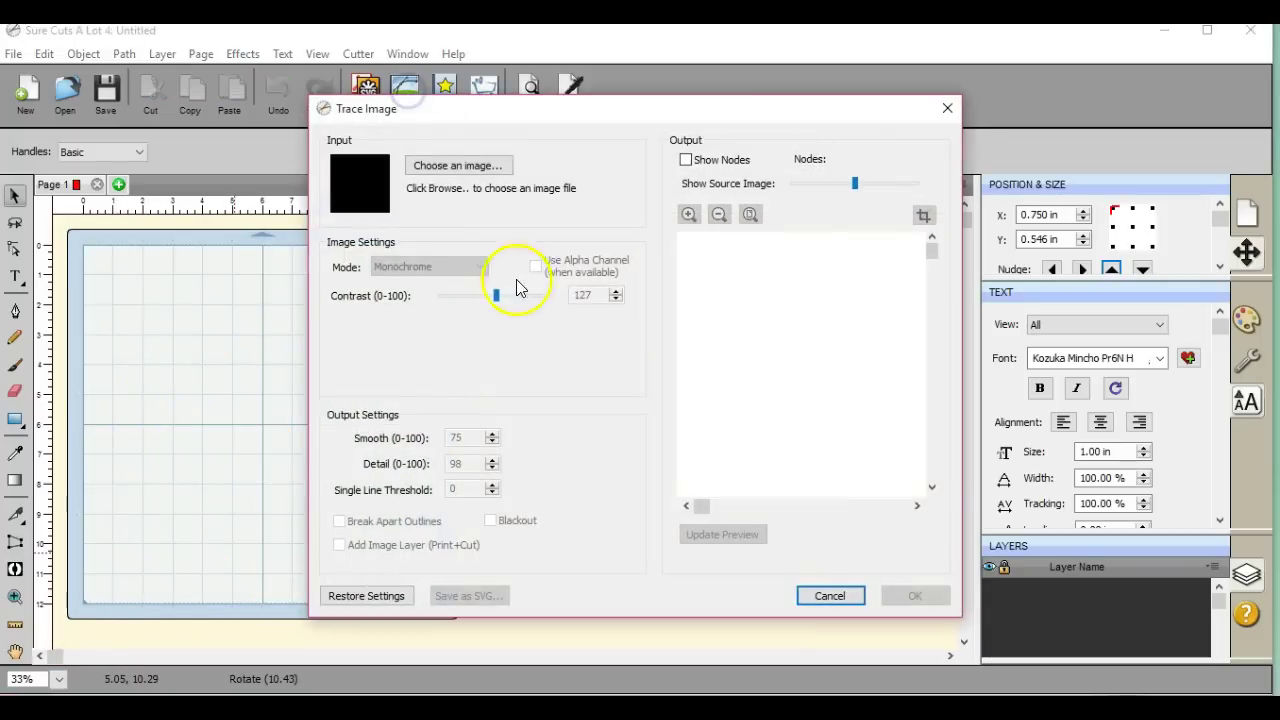
{"action": "left_click", "coordinate": [487, 168]}
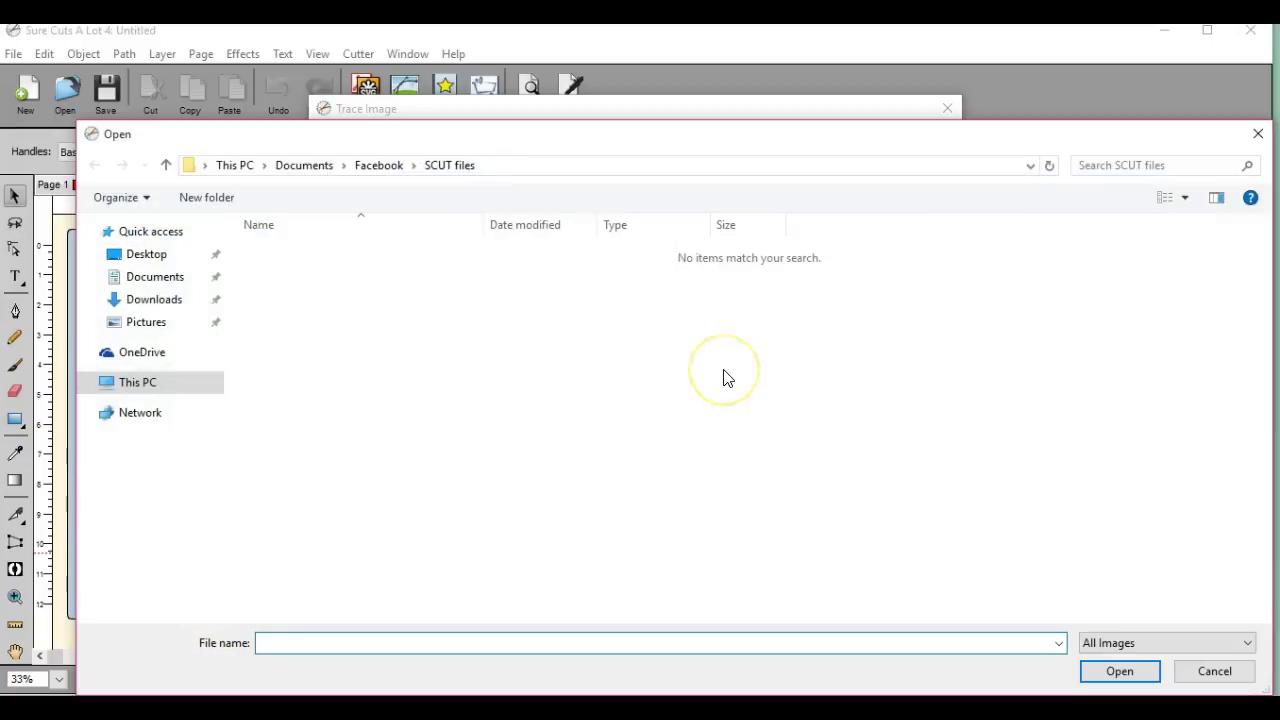
{"action": "left_click", "coordinate": [385, 165]}
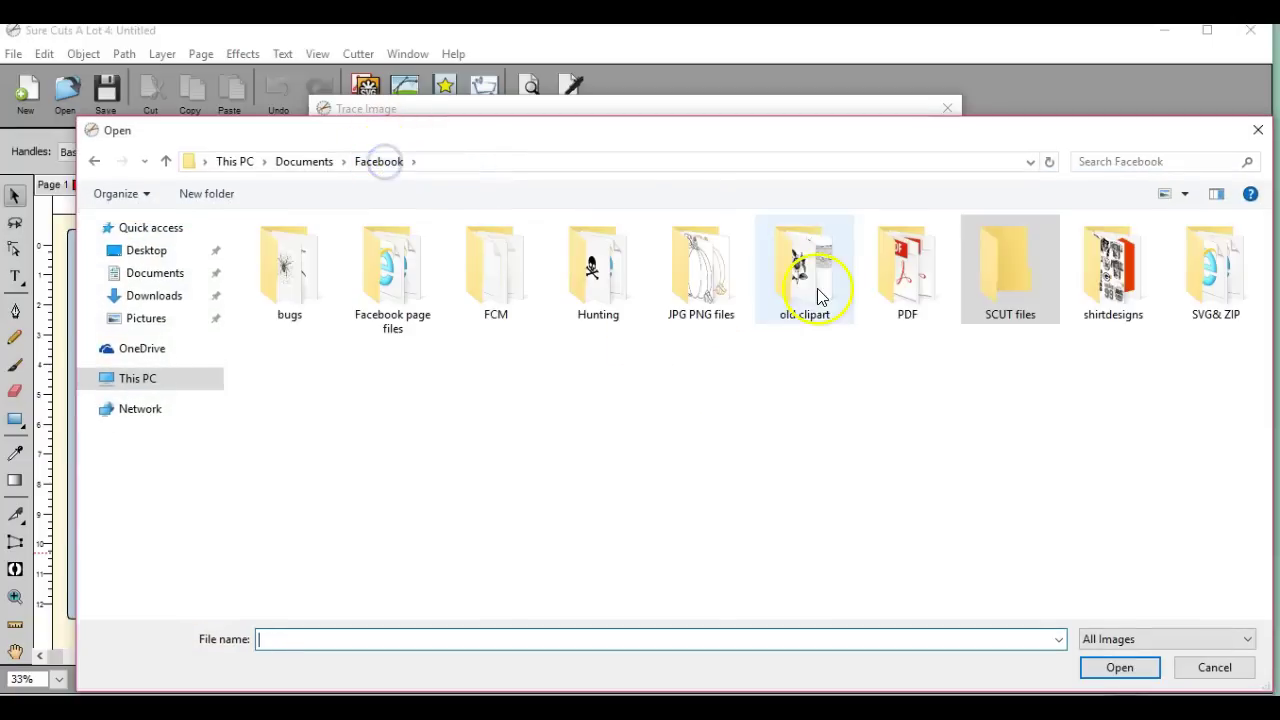
{"action": "double_click", "coordinate": [699, 288]}
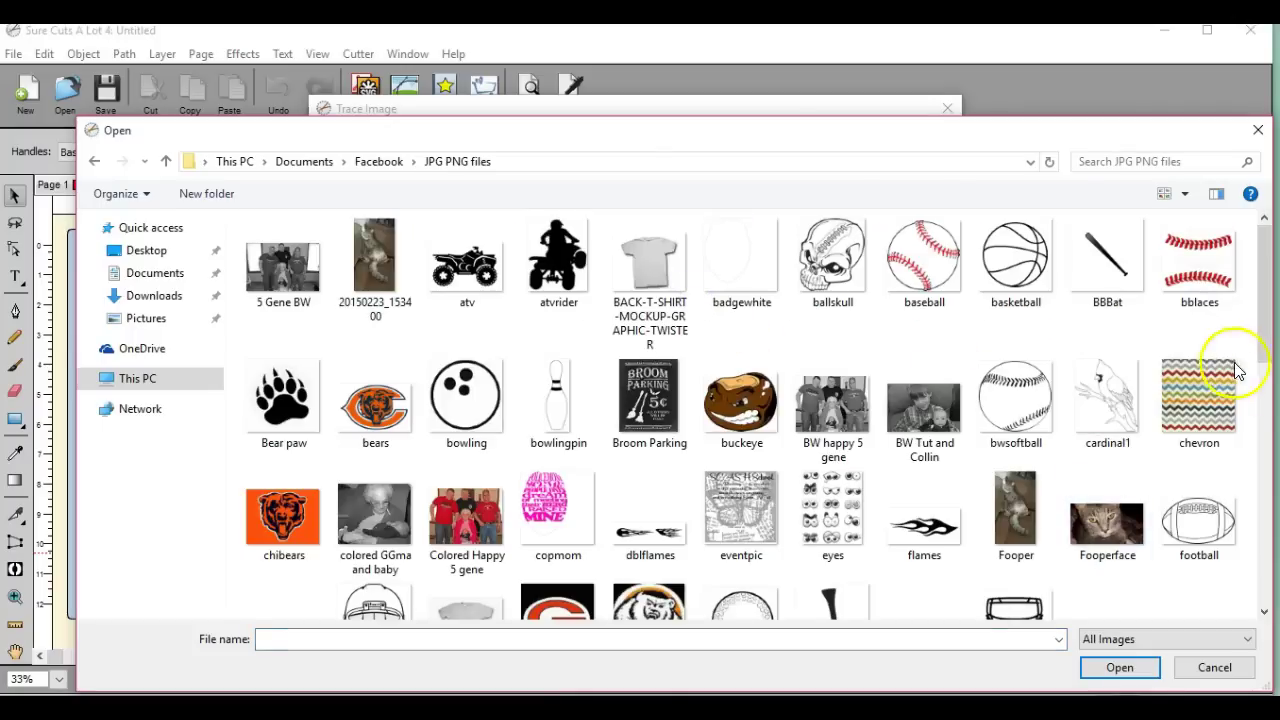
List all file types, choose the punkin image, and trace it in Monochrome mode with the default settings
{"action": "left_click_drag", "start_coordinate": [1263, 334], "coordinate": [1269, 478]}
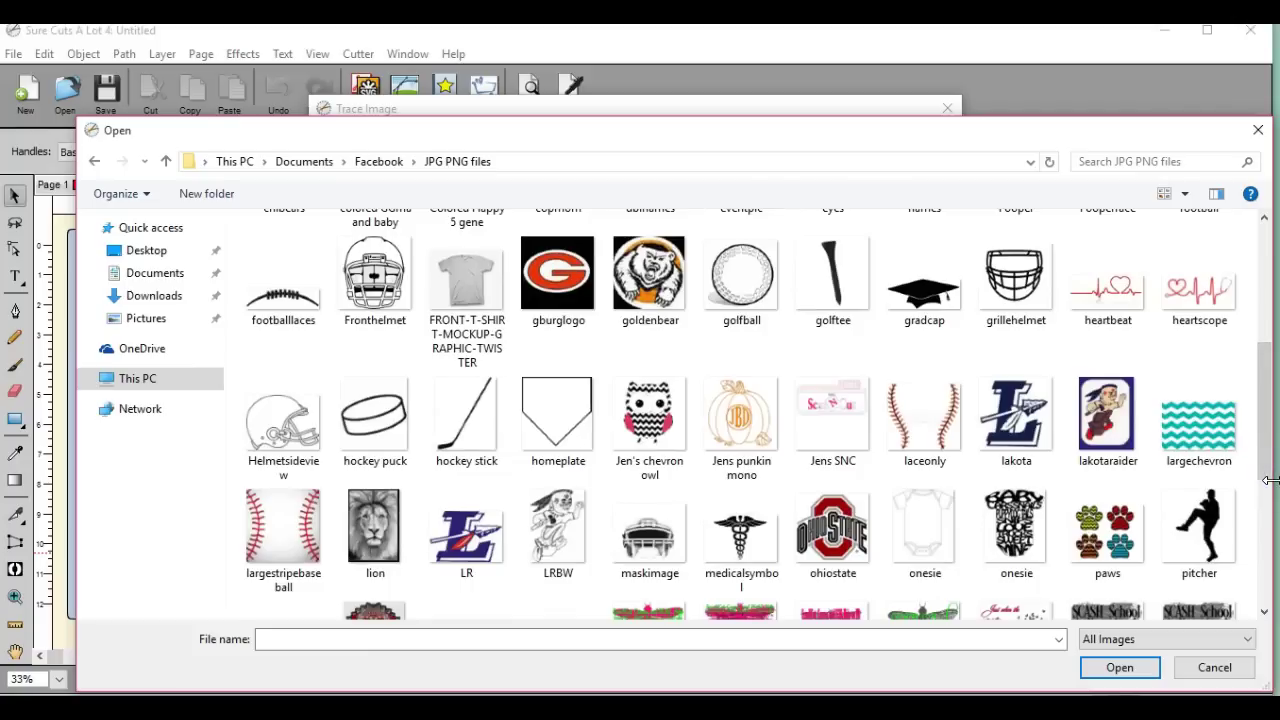
{"action": "left_click_drag", "start_coordinate": [1269, 480], "coordinate": [1267, 487]}
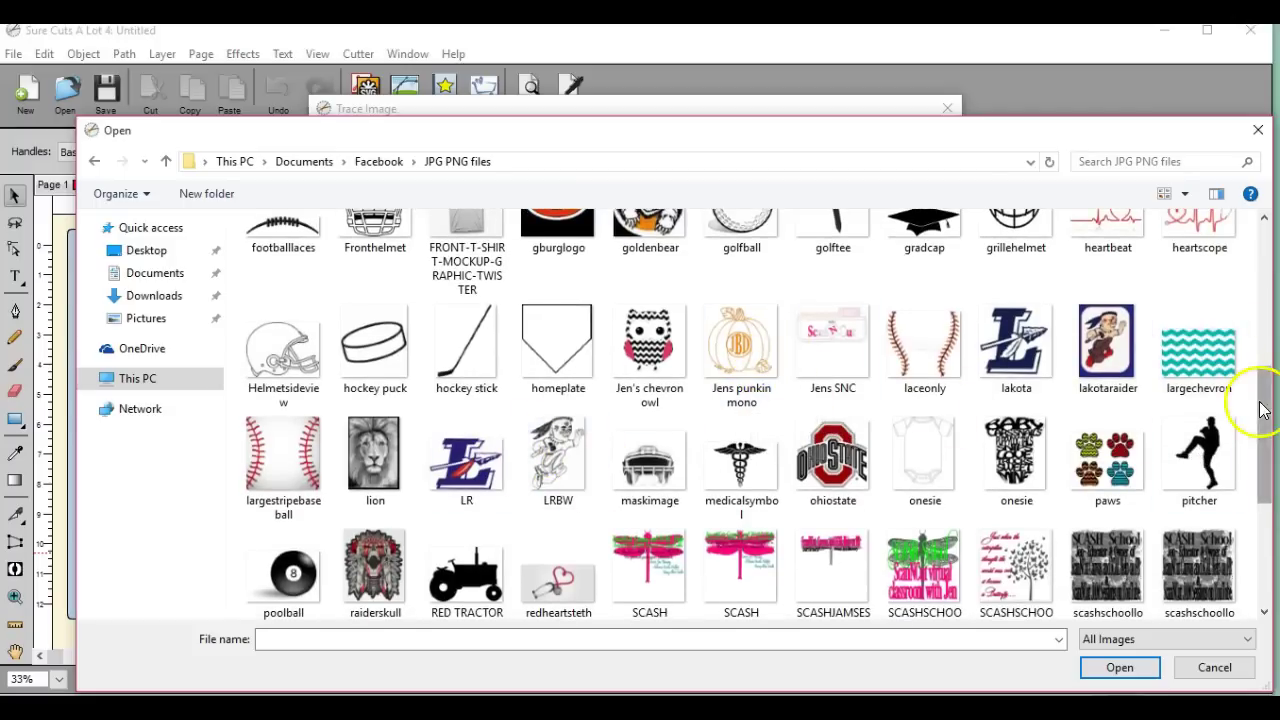
{"action": "left_click", "coordinate": [1250, 640]}
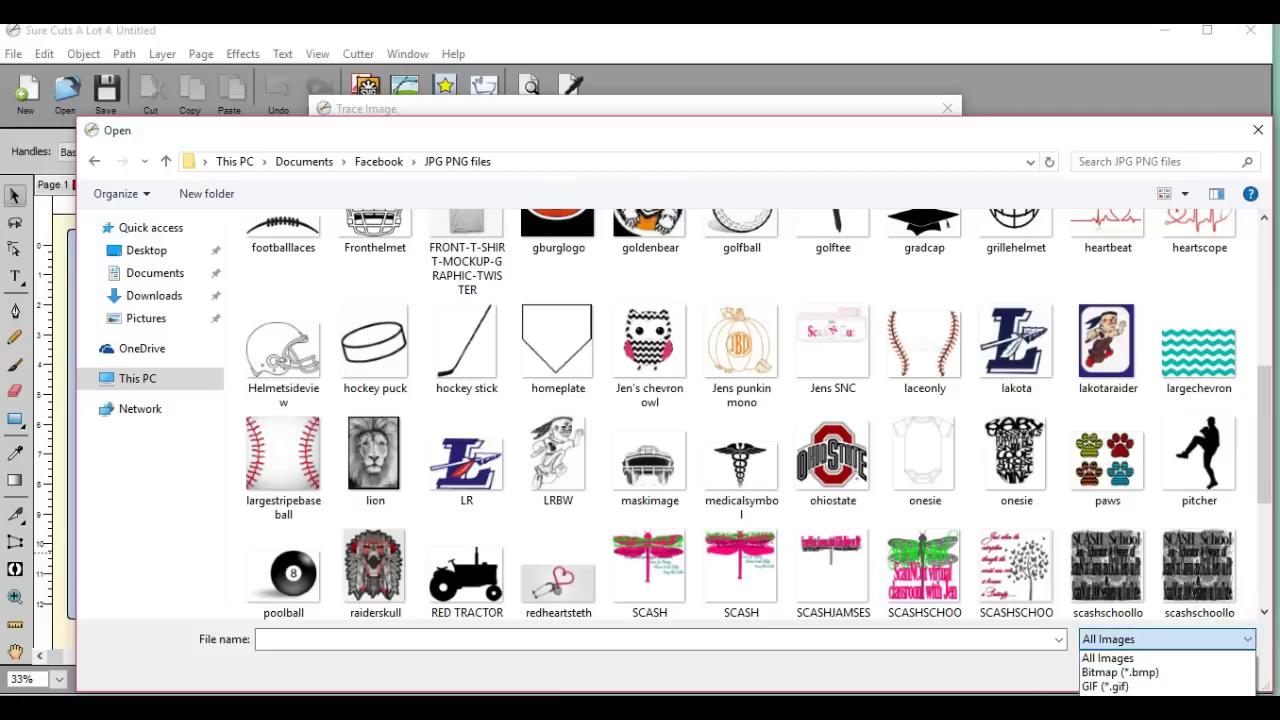
{"action": "left_click", "coordinate": [1120, 694]}
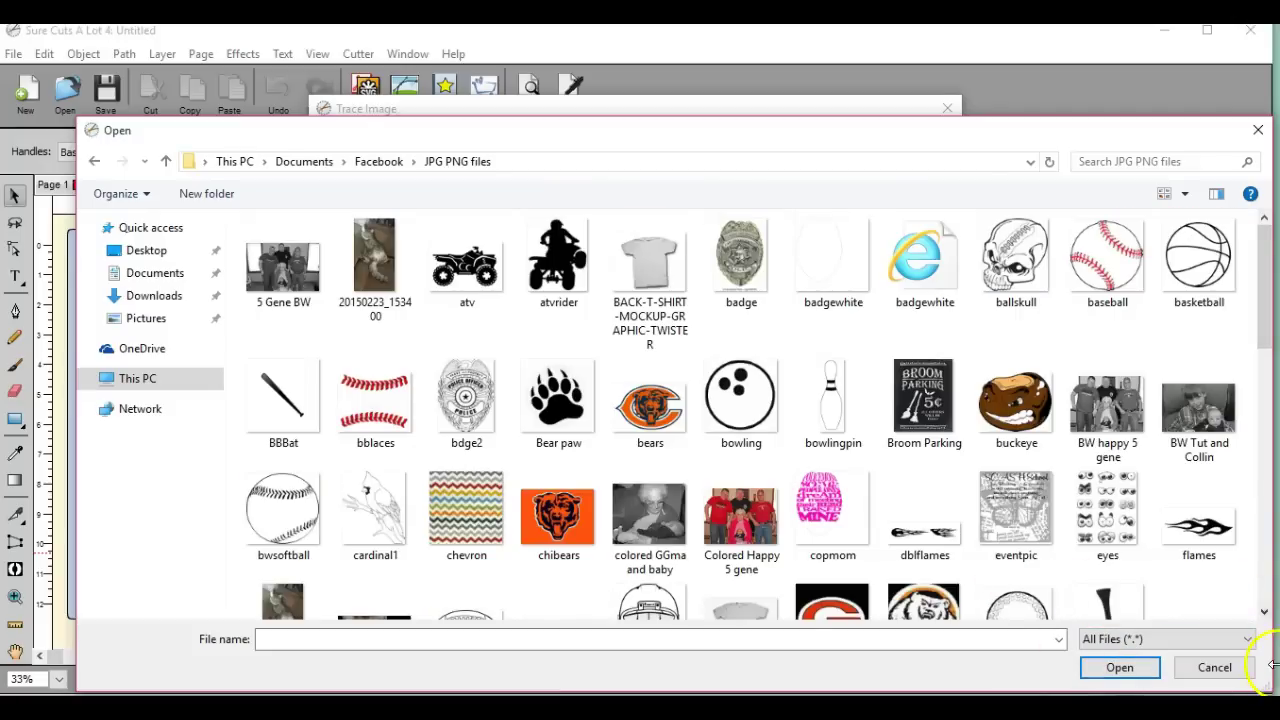
{"action": "scroll", "coordinate": [1263, 611], "scroll_direction": "down", "scroll_amount": 4}
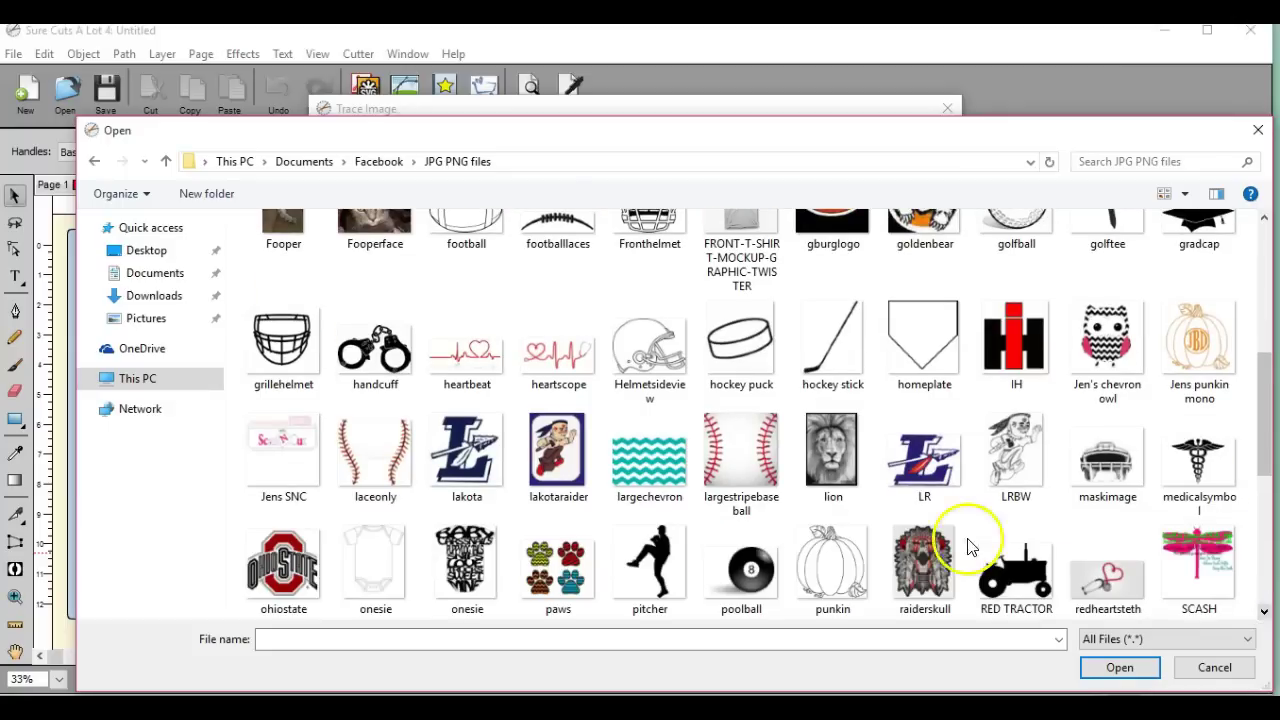
{"action": "double_click", "coordinate": [832, 568]}
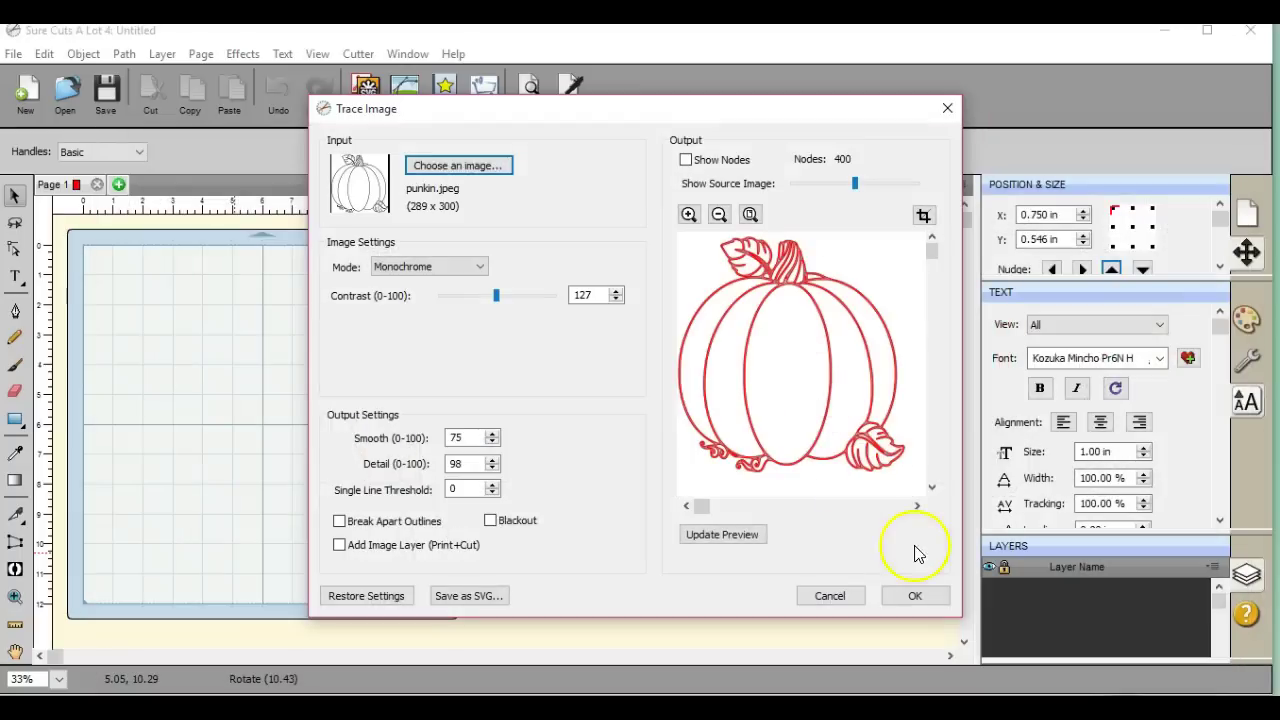
{"action": "left_click", "coordinate": [915, 596]}
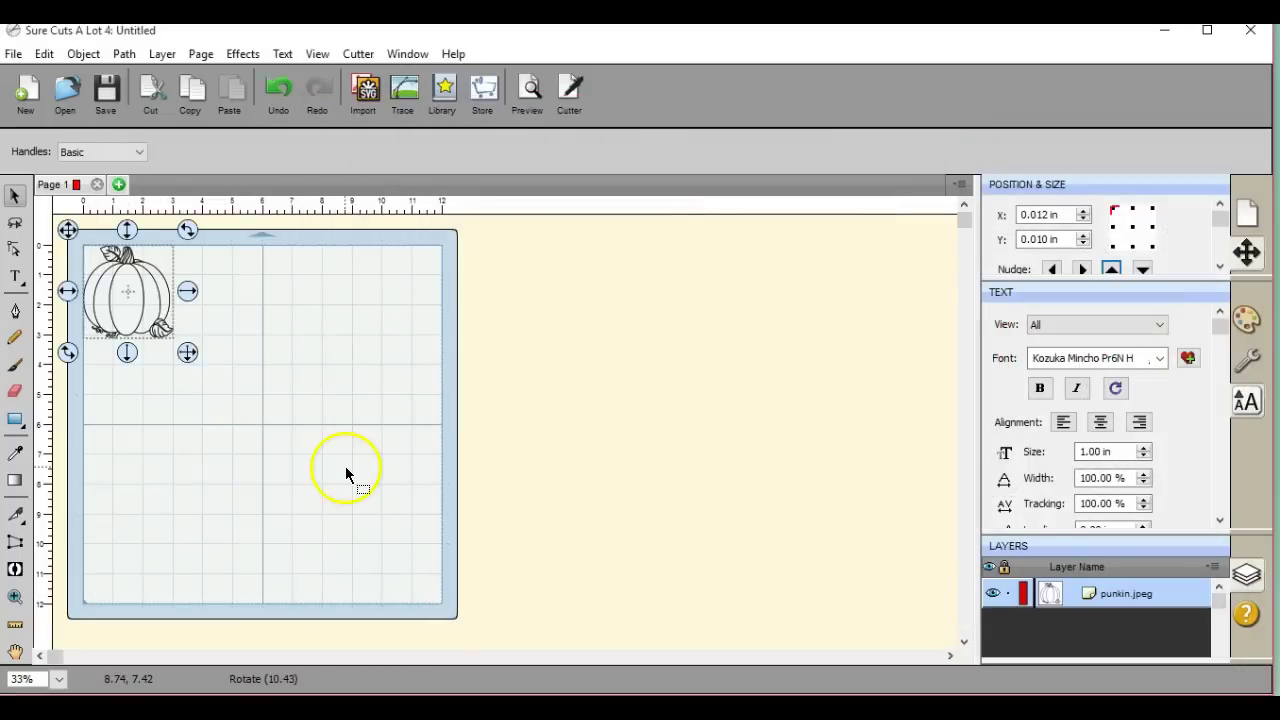
Enlarge the traced pumpkin to 10.500 in wide and centre it horizontally and vertically on the page
{"action": "left_click", "coordinate": [1258, 256]}
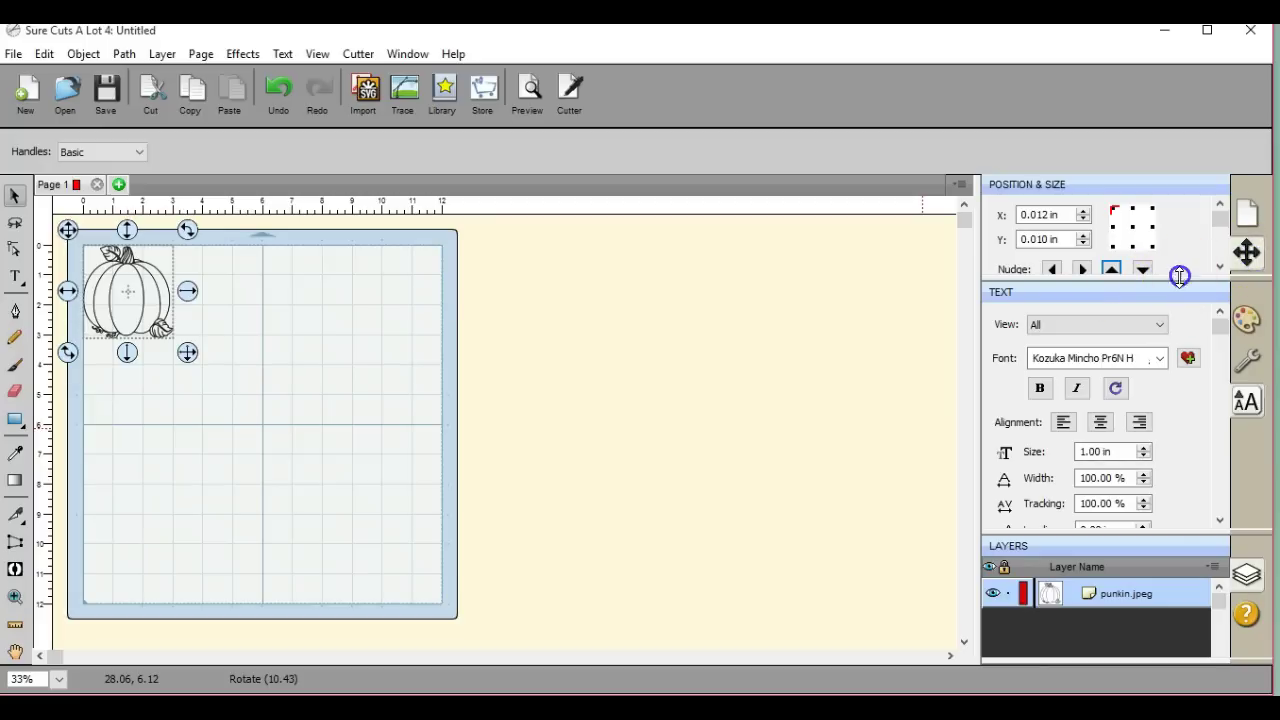
{"action": "left_click_drag", "start_coordinate": [1180, 277], "coordinate": [1193, 425]}
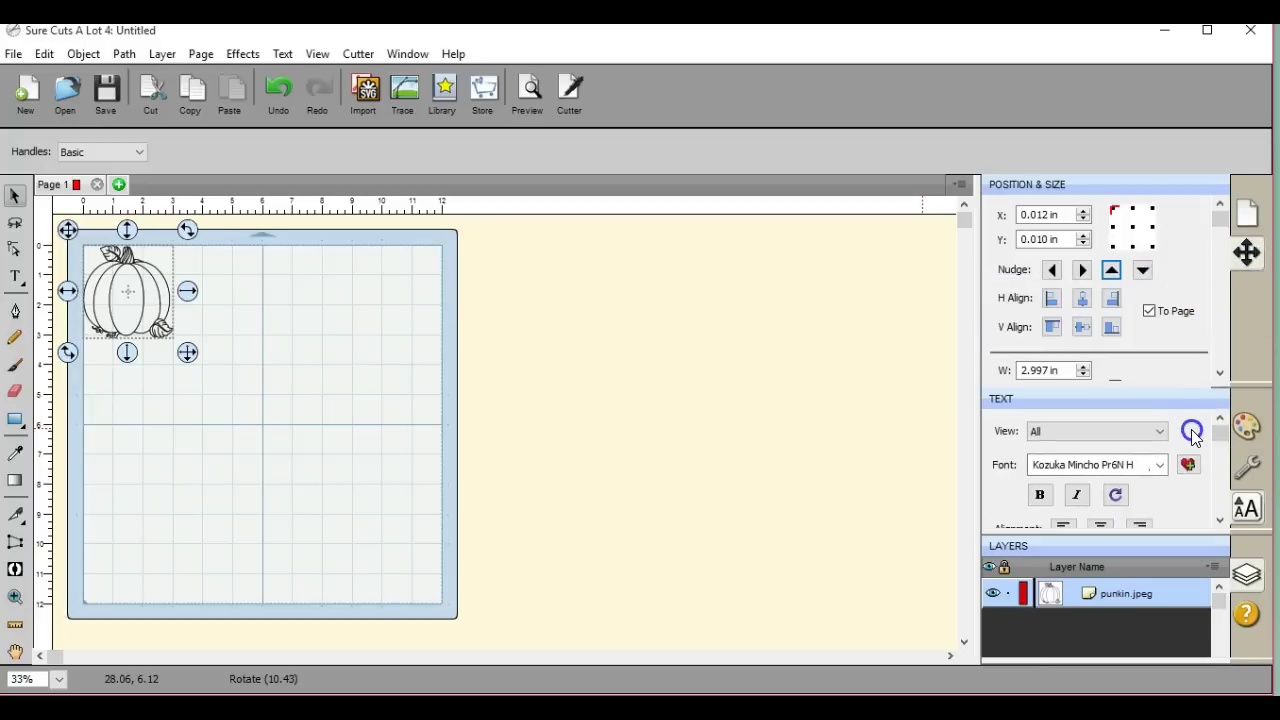
{"action": "left_click", "coordinate": [1082, 298]}
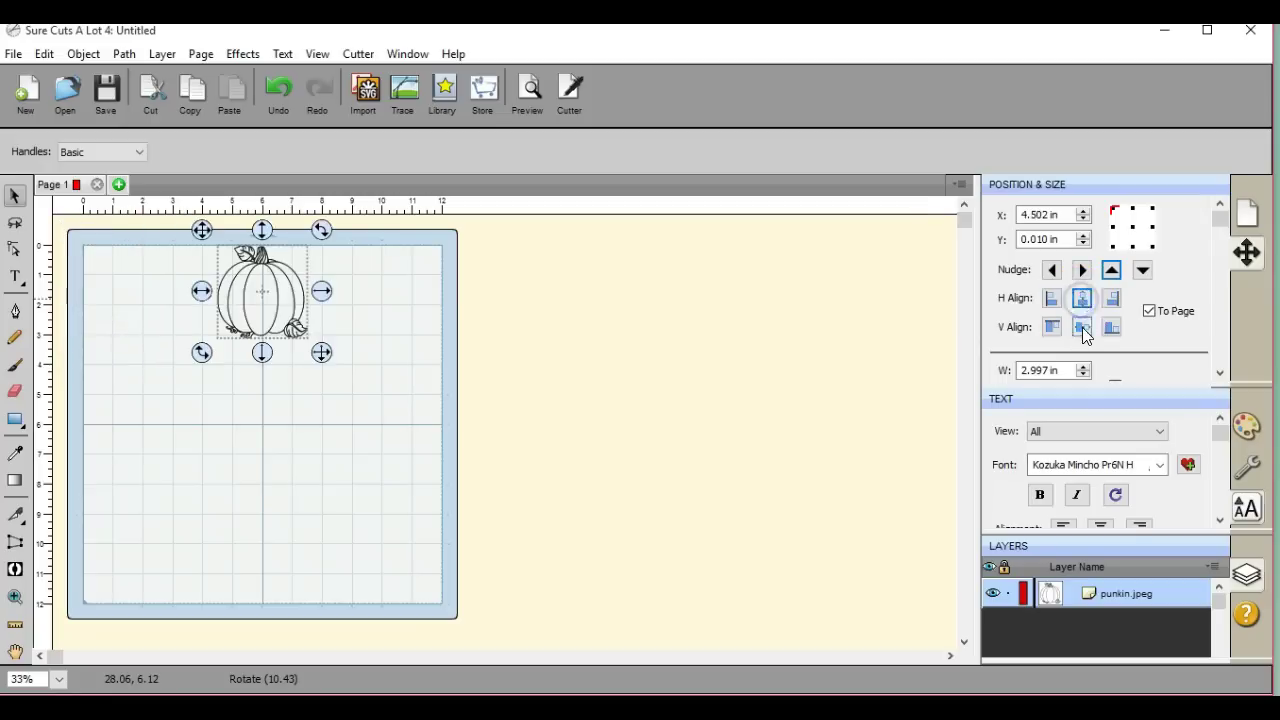
{"action": "left_click", "coordinate": [1082, 327]}
{"action": "left_click_drag", "start_coordinate": [1082, 369], "coordinate": [1085, 370]}
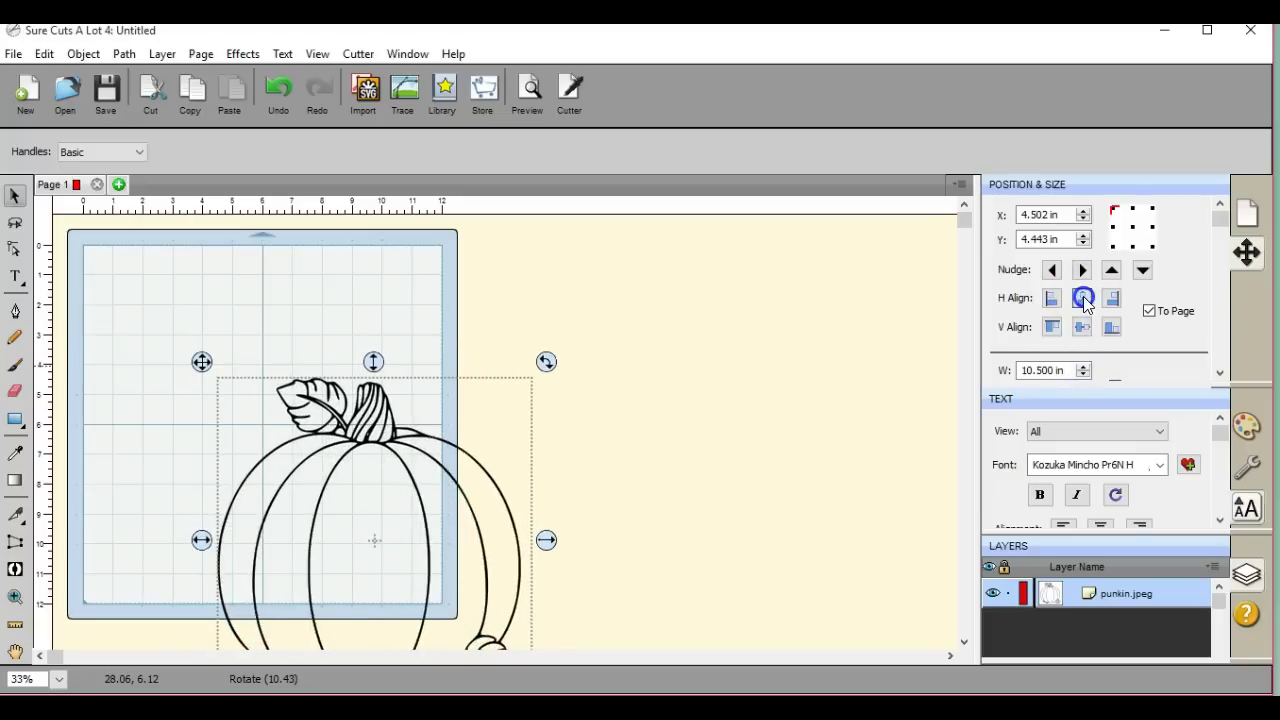
{"action": "left_click", "coordinate": [1082, 298]}
{"action": "left_click", "coordinate": [1082, 328]}
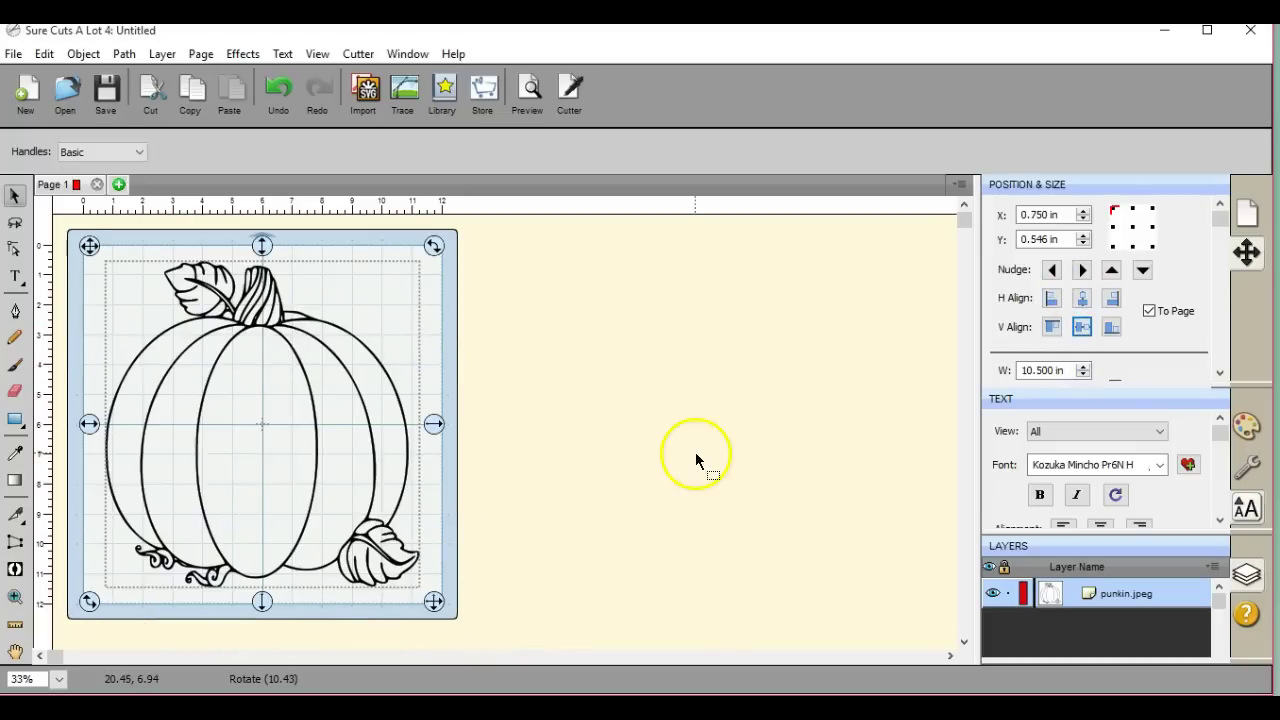
Insert a Circle from the library's Basic Shapes and close the library
{"action": "left_click", "coordinate": [444, 100]}
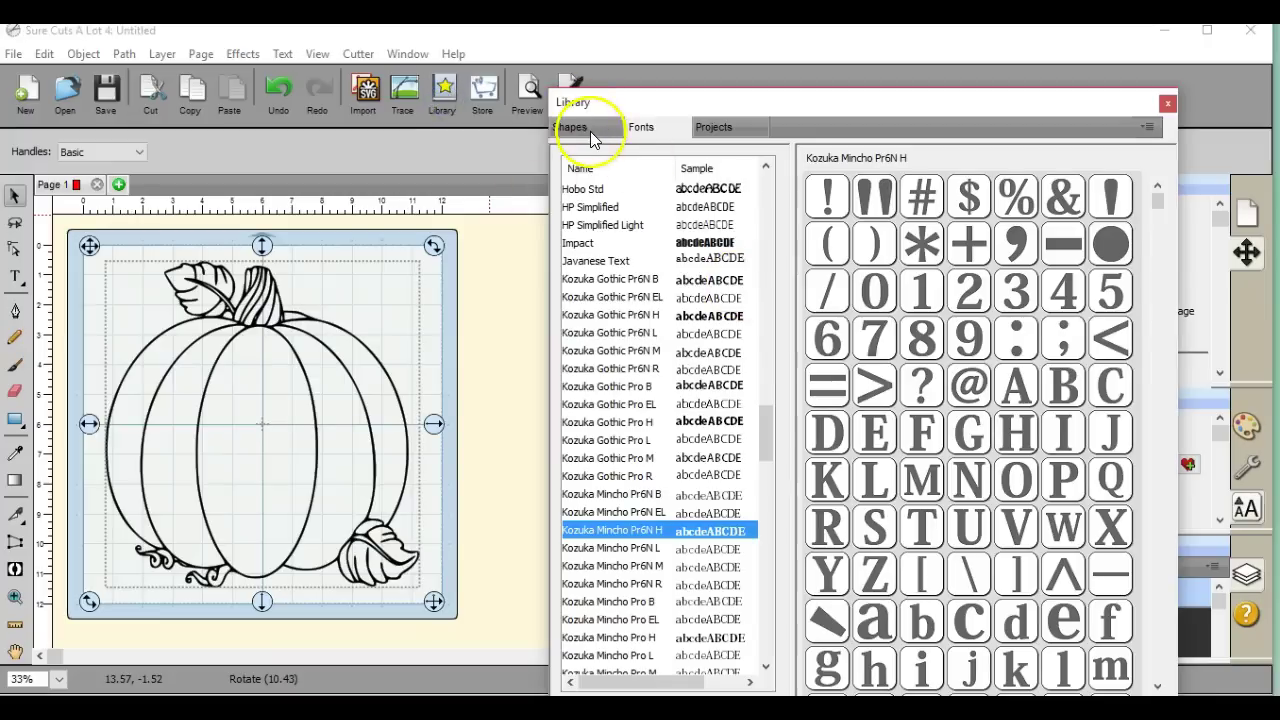
{"action": "left_click", "coordinate": [590, 131]}
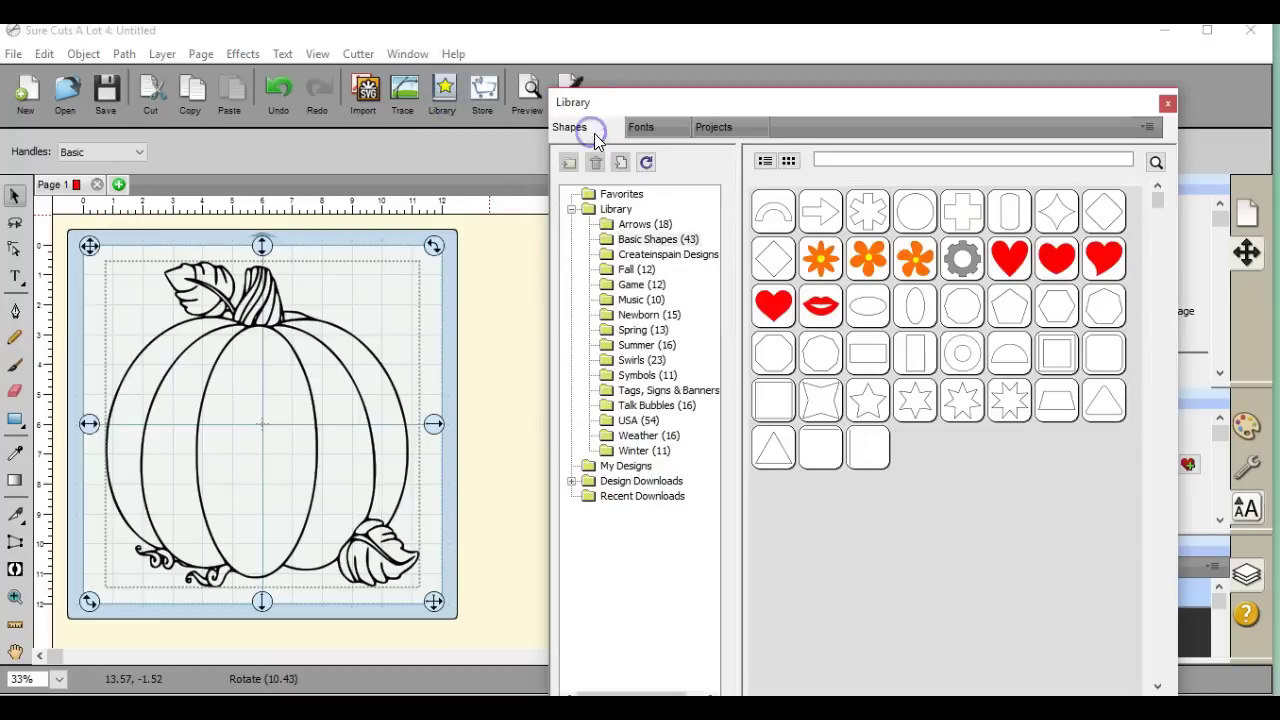
{"action": "double_click", "coordinate": [916, 222]}
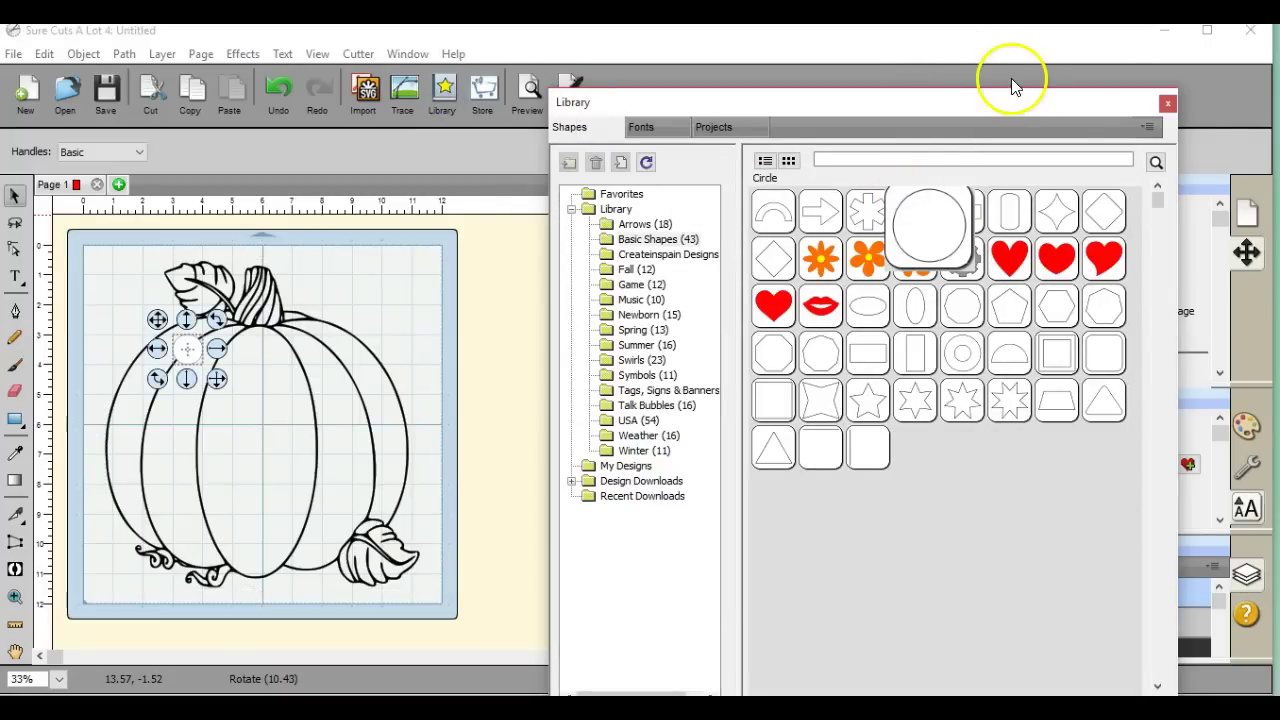
{"action": "left_click", "coordinate": [1167, 103]}
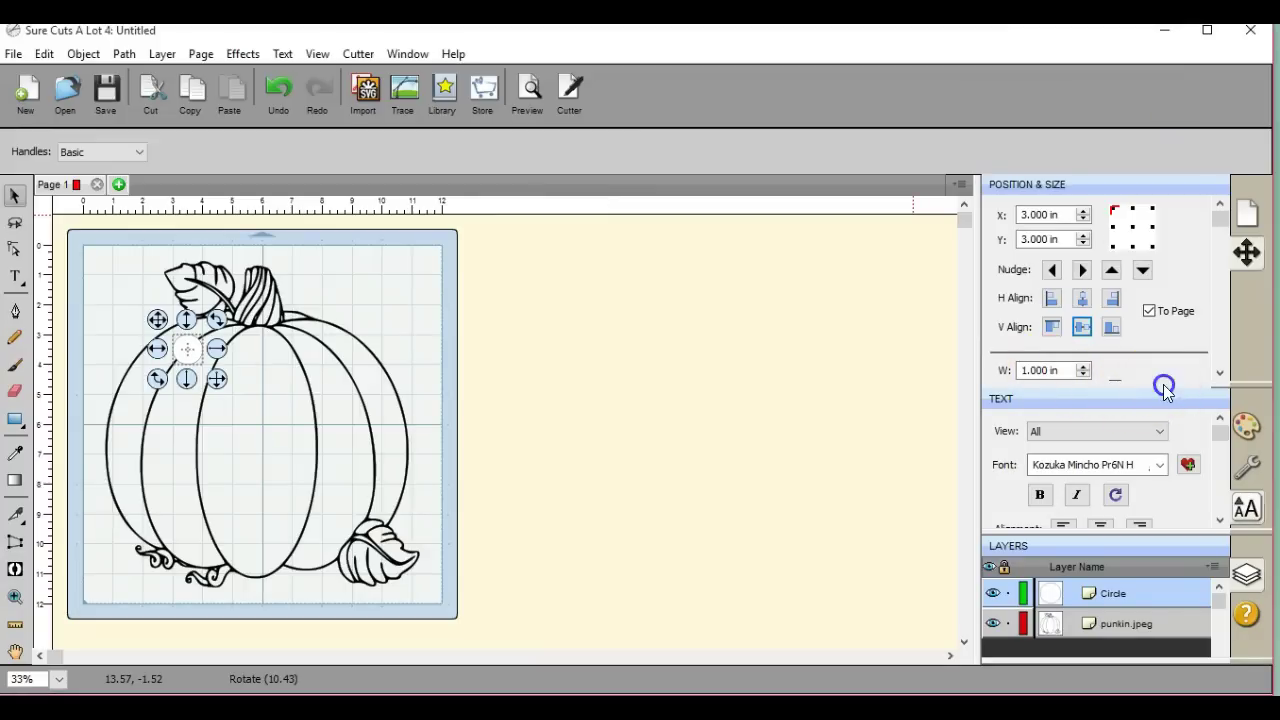
Set the circle's width and height to 4.000 in with its proportions kept
{"action": "left_click_drag", "start_coordinate": [1186, 534], "coordinate": [1188, 565]}
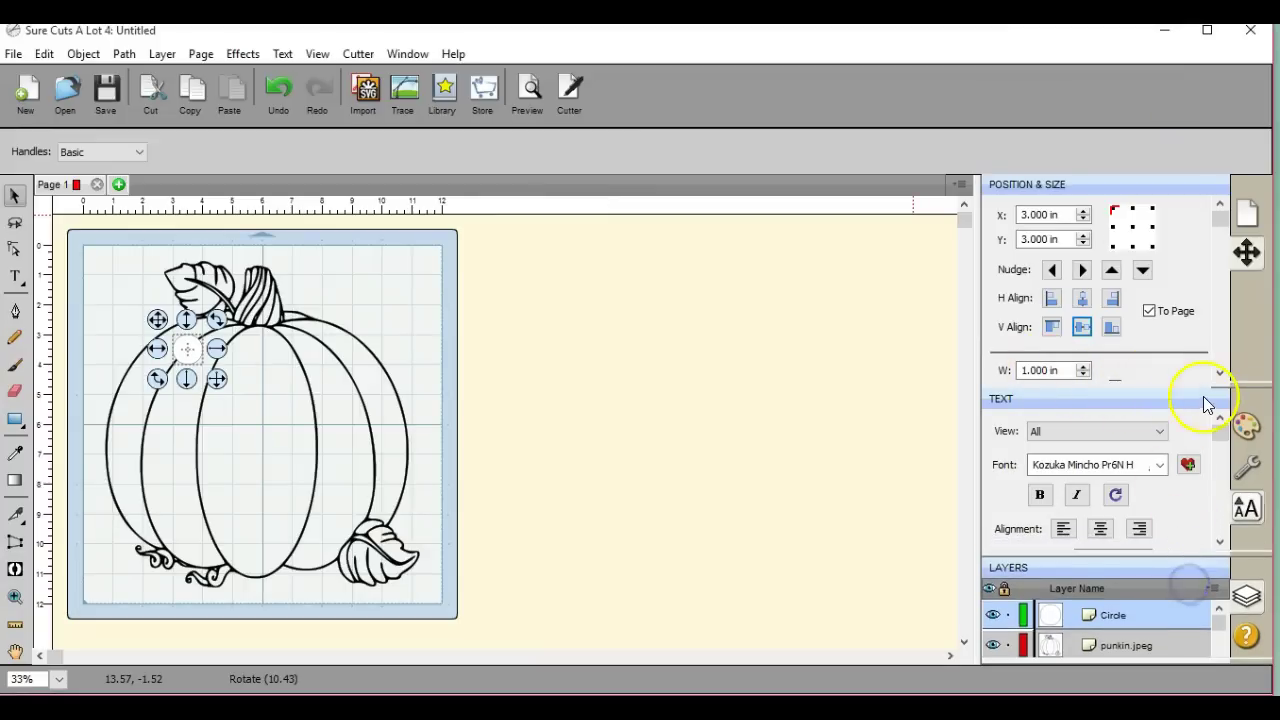
{"action": "left_click_drag", "start_coordinate": [1195, 388], "coordinate": [1193, 440]}
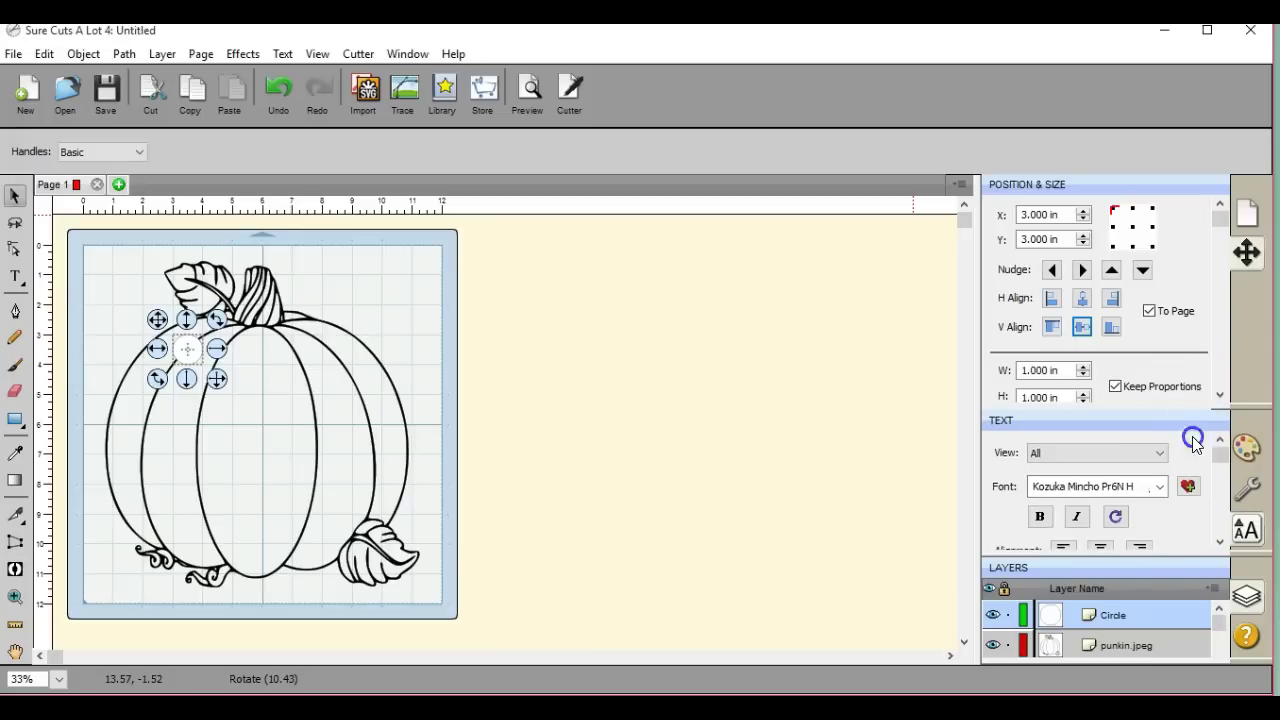
{"action": "left_click", "coordinate": [1083, 366]}
{"action": "left_click", "coordinate": [1083, 366]}
{"action": "left_click", "coordinate": [1083, 366]}
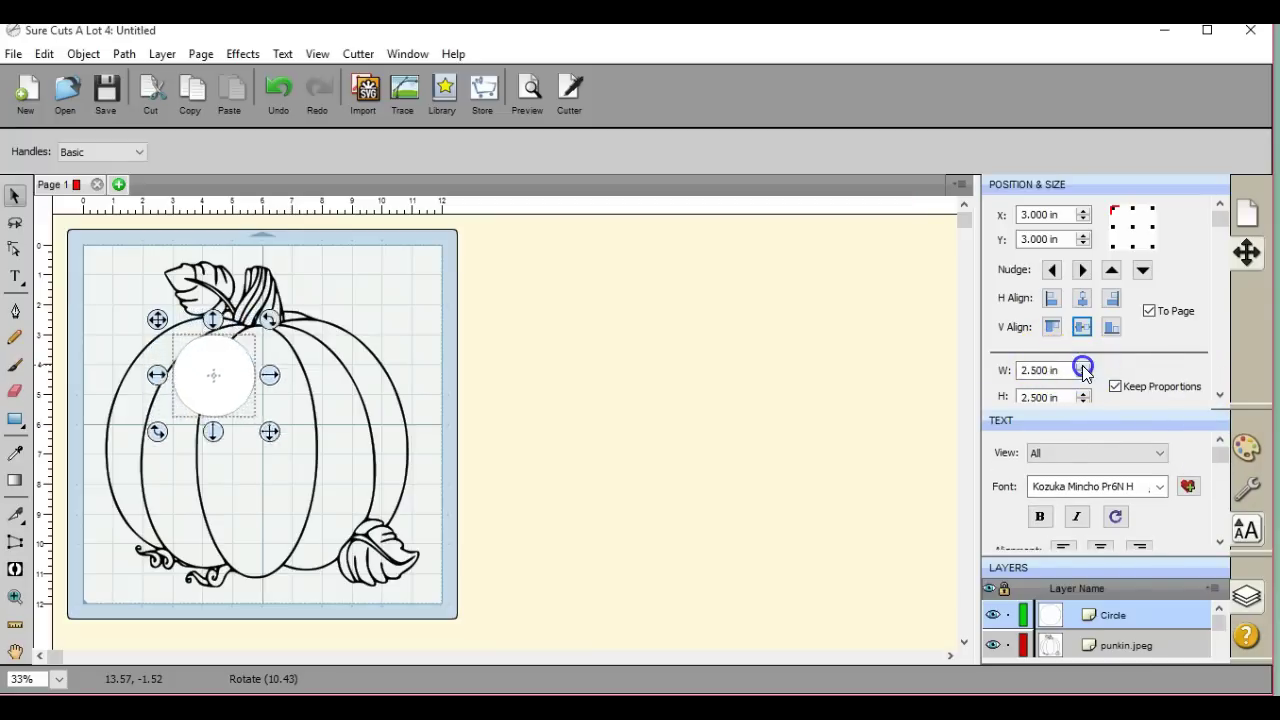
{"action": "left_click", "coordinate": [1083, 366]}
{"action": "left_click", "coordinate": [1083, 366]}
Centre the circle on the page, then shift it into the pumpkin's middle section at about X 3.84 in, Y 4.60 in
{"action": "left_click", "coordinate": [1094, 287]}
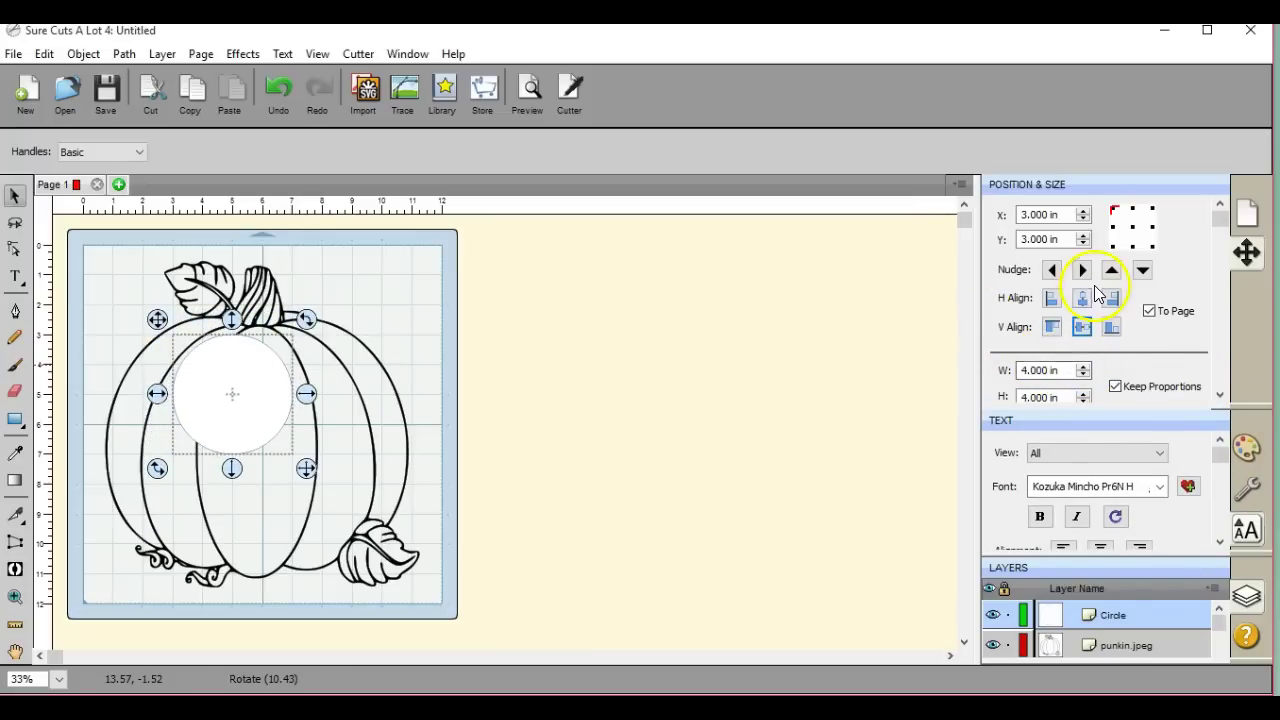
{"action": "left_click", "coordinate": [1084, 299]}
{"action": "left_click", "coordinate": [1085, 324]}
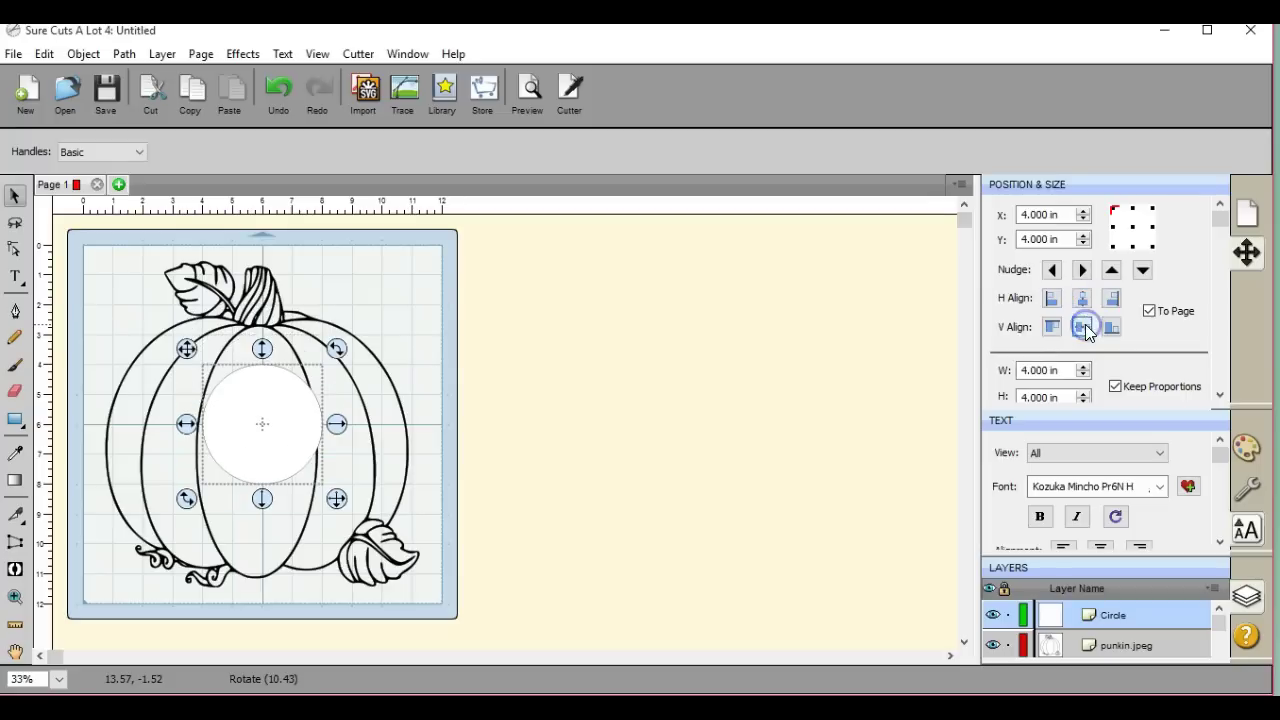
{"action": "left_click_drag", "start_coordinate": [278, 409], "coordinate": [273, 427]}
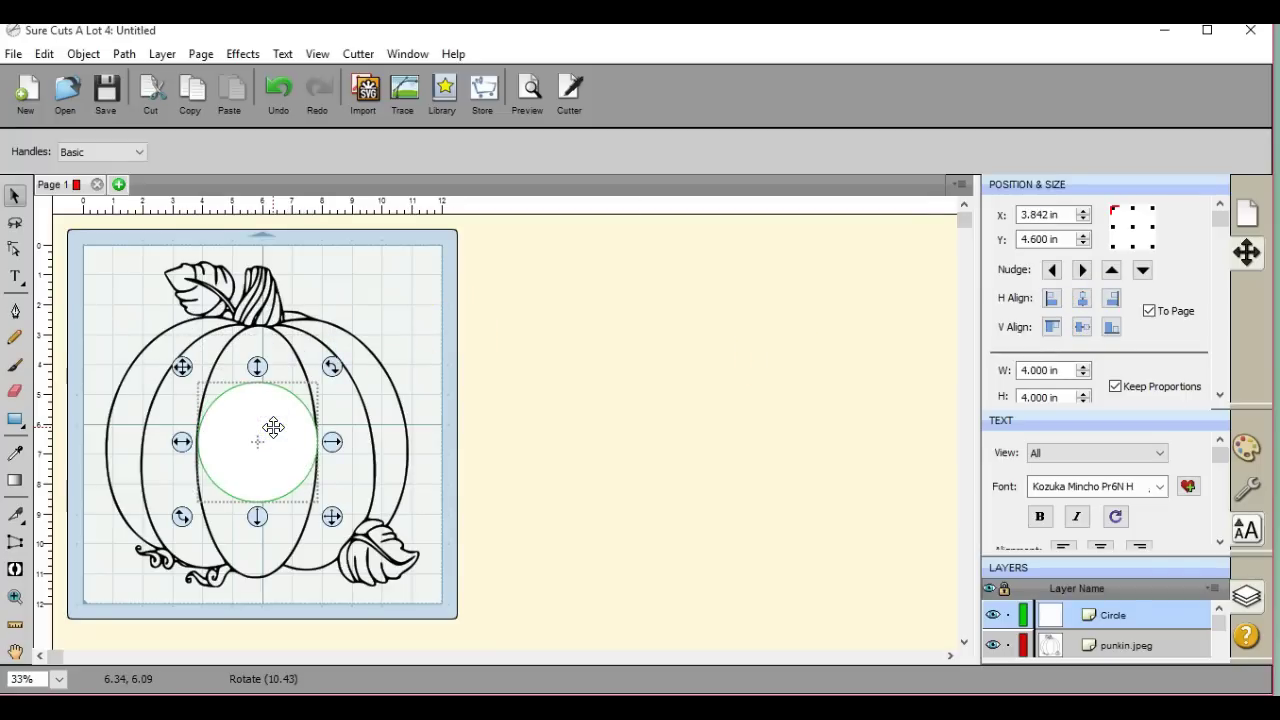
{"action": "left_click", "coordinate": [273, 427]}
Enlarge the circle to 4.250 in and shift it to about X 3.68 in so it overlaps both sides of the middle section
{"action": "left_click", "coordinate": [1040, 370]}
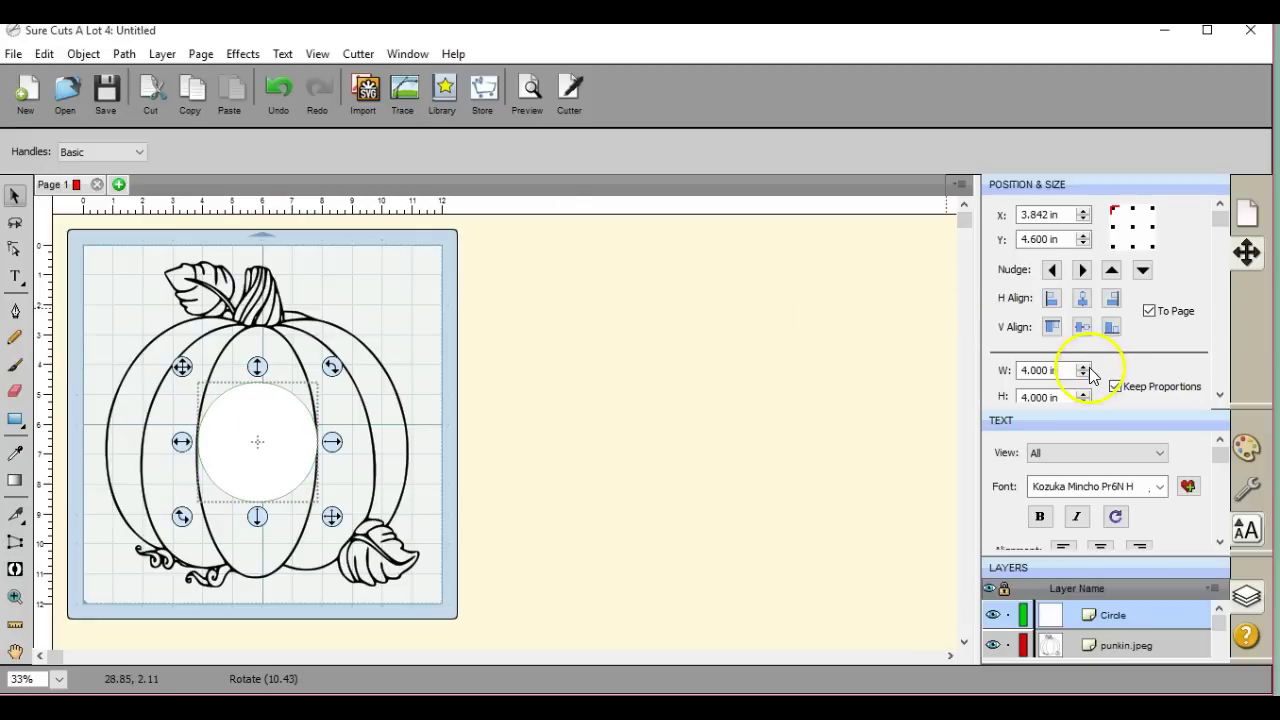
{"action": "left_click", "coordinate": [1084, 367]}
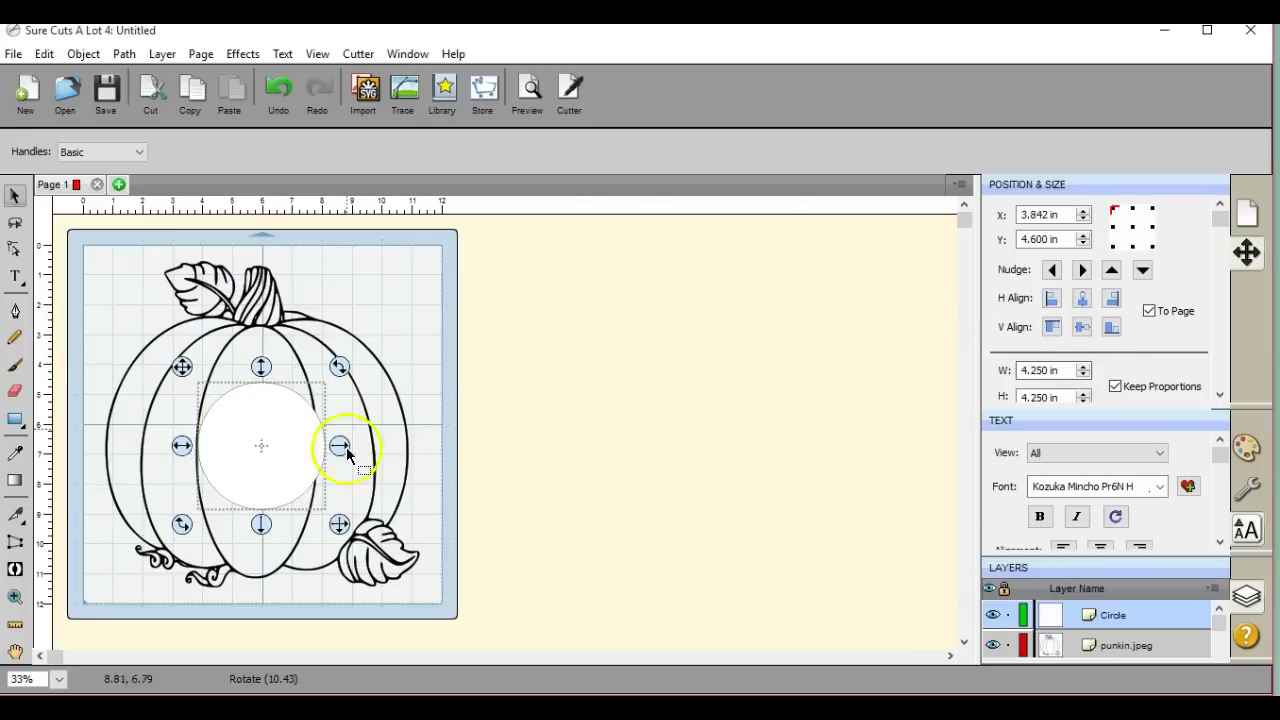
{"action": "left_click_drag", "start_coordinate": [245, 447], "coordinate": [256, 449]}
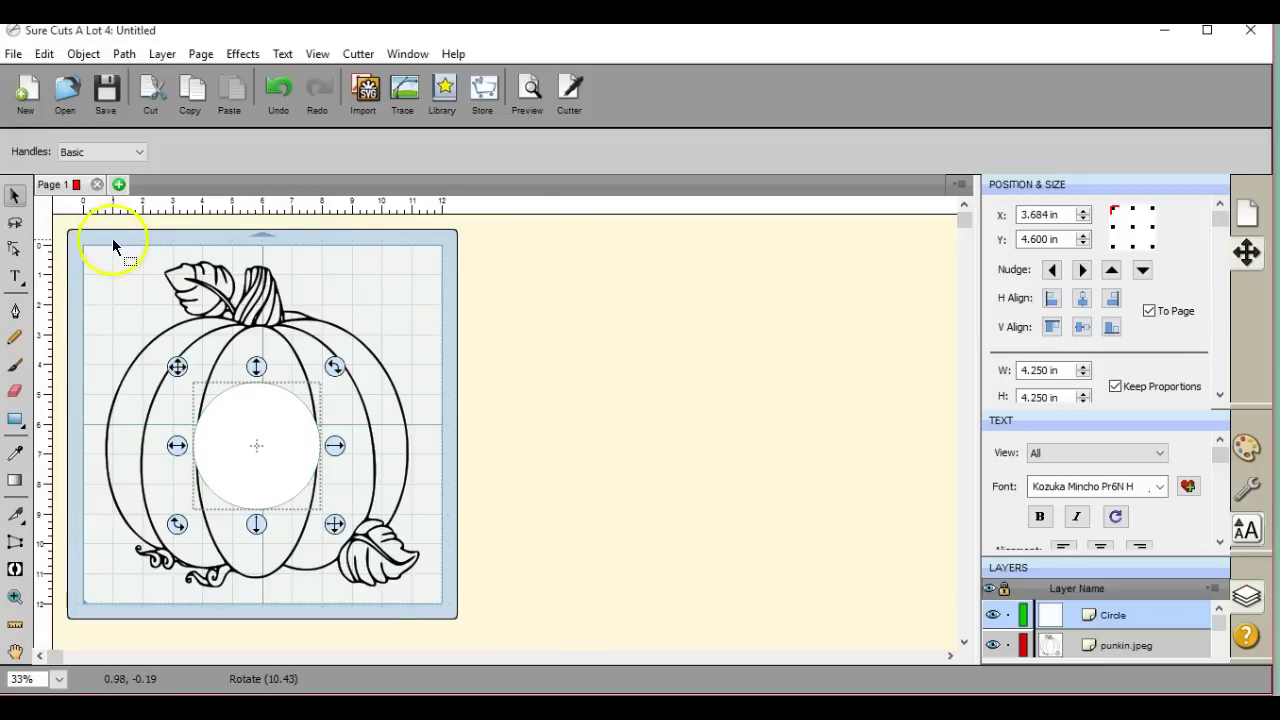
Select the circle and pumpkin together and merge them with a Union
{"action": "left_click_drag", "start_coordinate": [81, 239], "coordinate": [500, 674]}
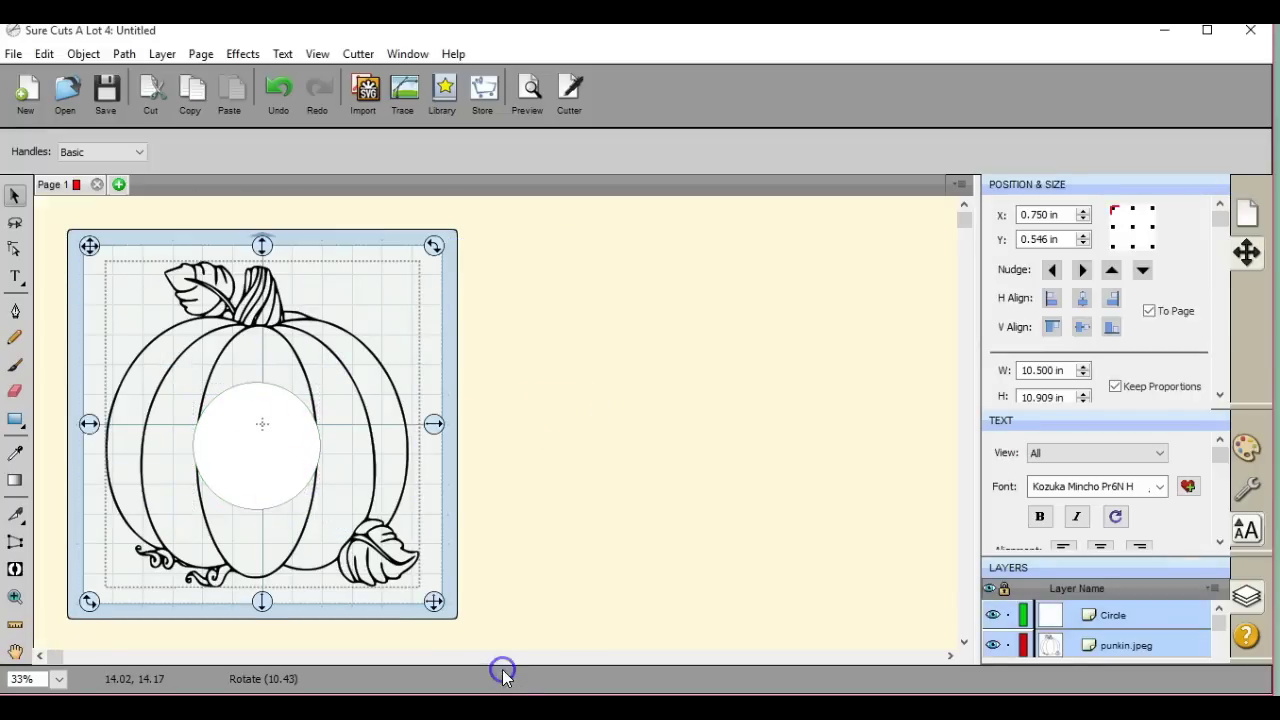
{"action": "left_click", "coordinate": [124, 54]}
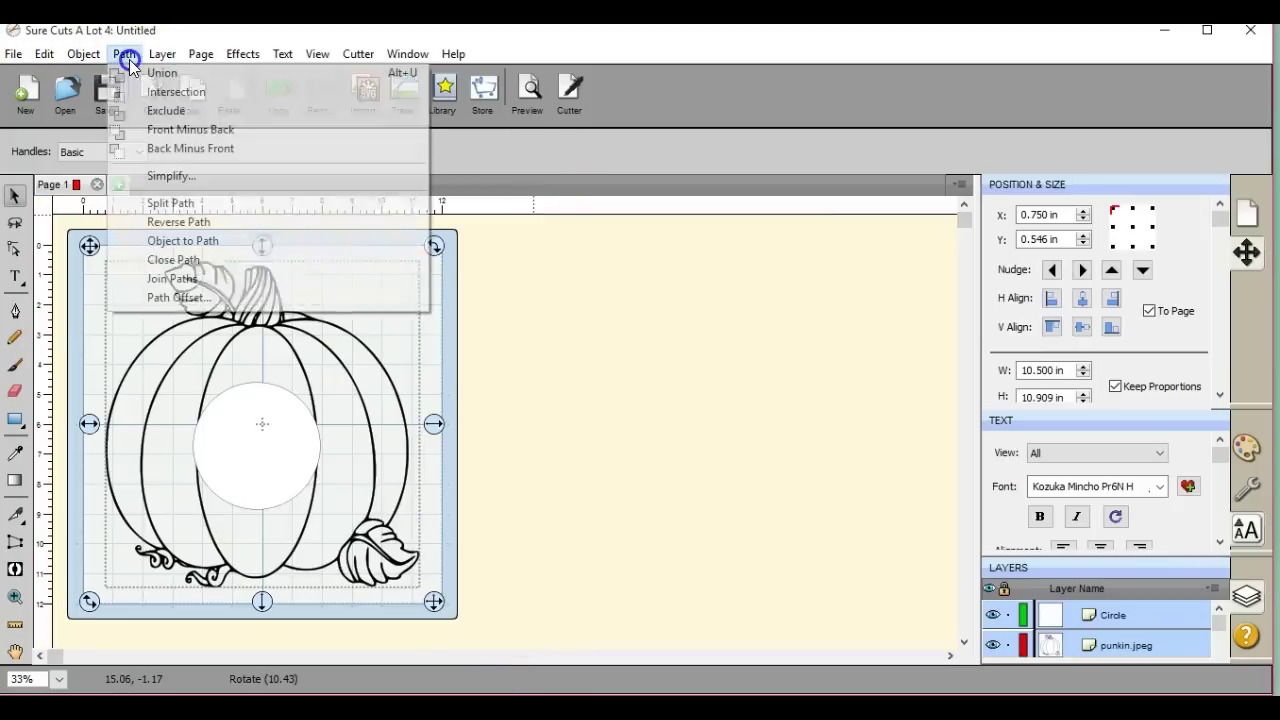
{"action": "left_click", "coordinate": [161, 76]}
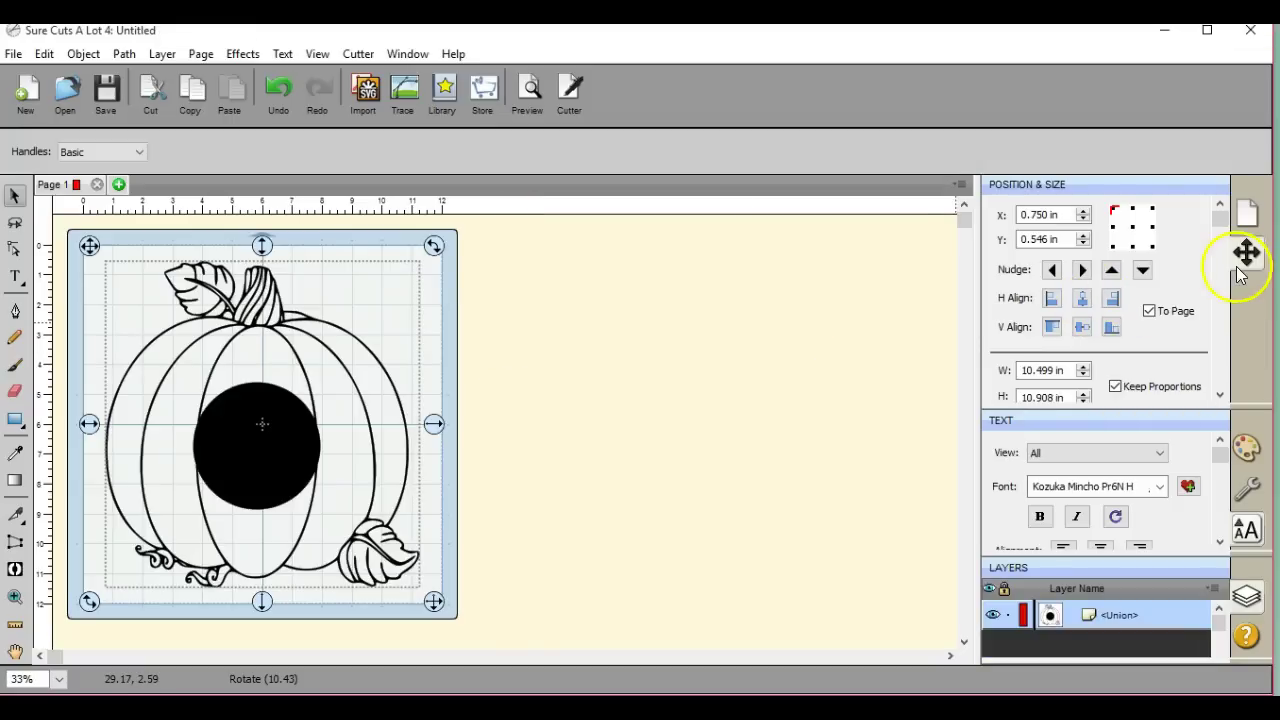
Add another basic circle shape from the library to the page
{"action": "left_click", "coordinate": [444, 88]}
{"action": "double_click", "coordinate": [913, 211]}
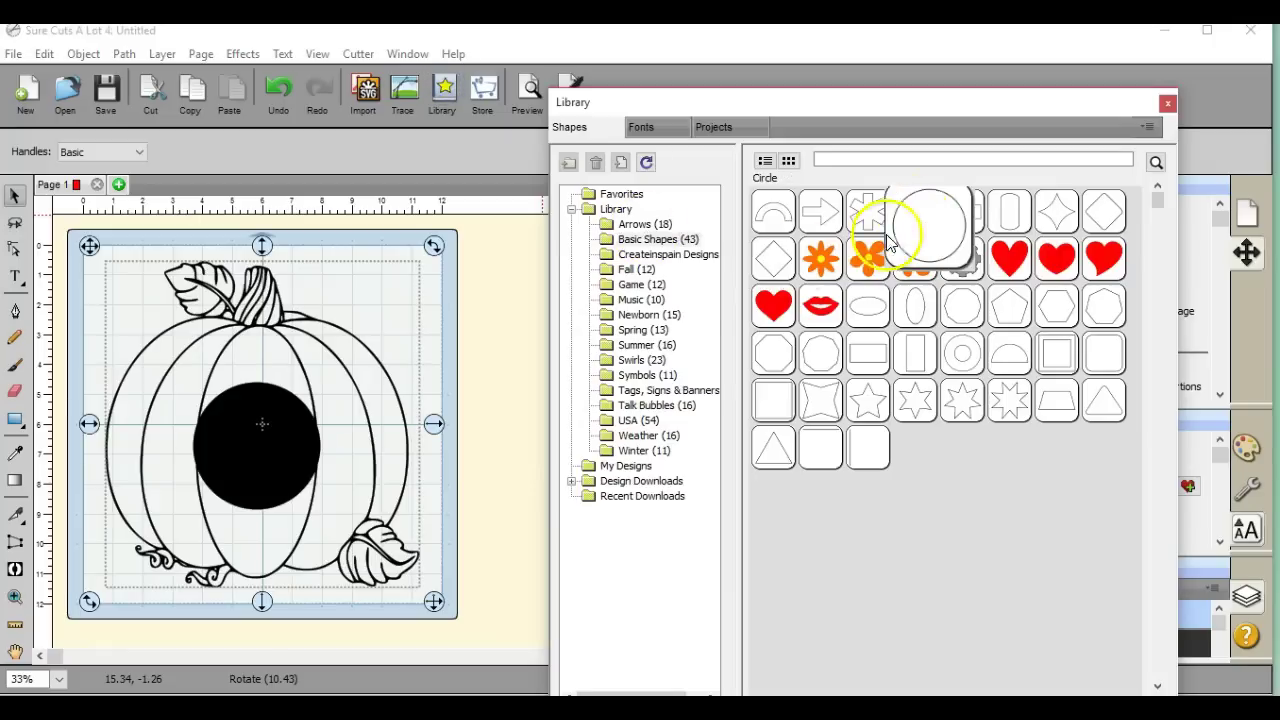
{"action": "left_click_drag", "start_coordinate": [889, 106], "coordinate": [848, 626]}
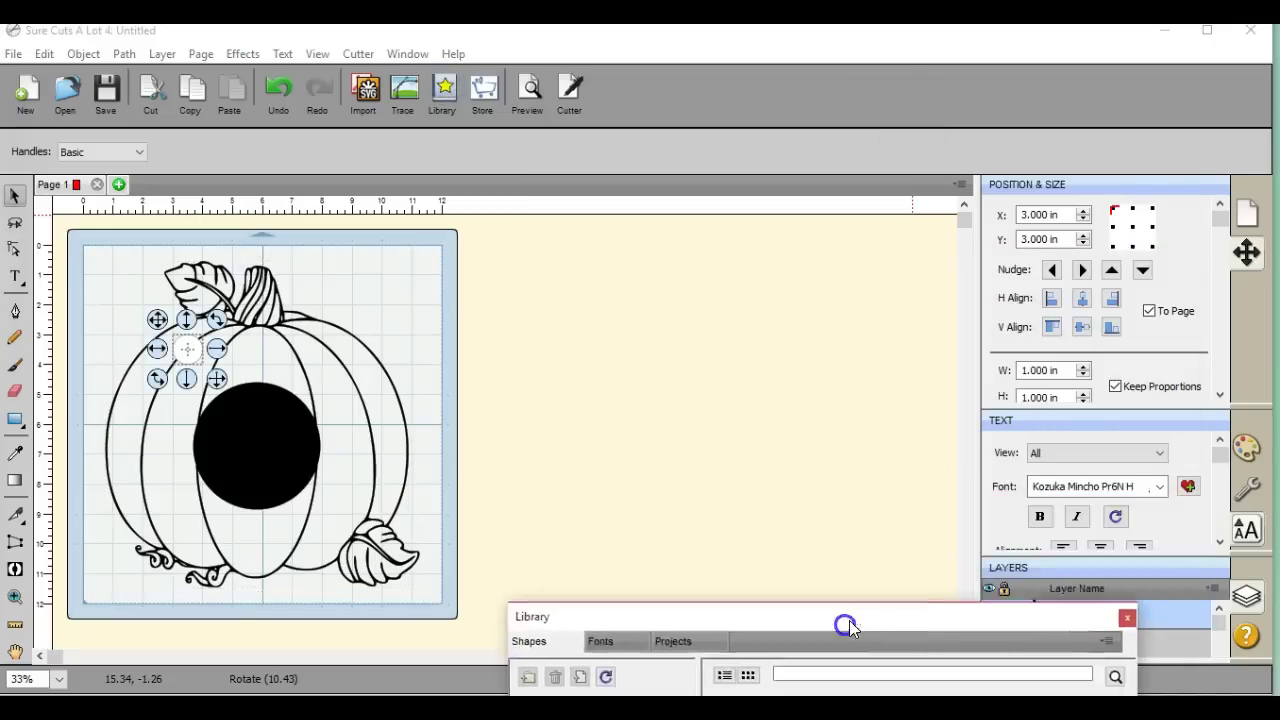
Enlarge the new circle to 4.000 in and centre it over the black circle at about X 3.82 in, Y 4.73 in
{"action": "left_click", "coordinate": [1083, 366]}
{"action": "left_click", "coordinate": [1086, 367]}
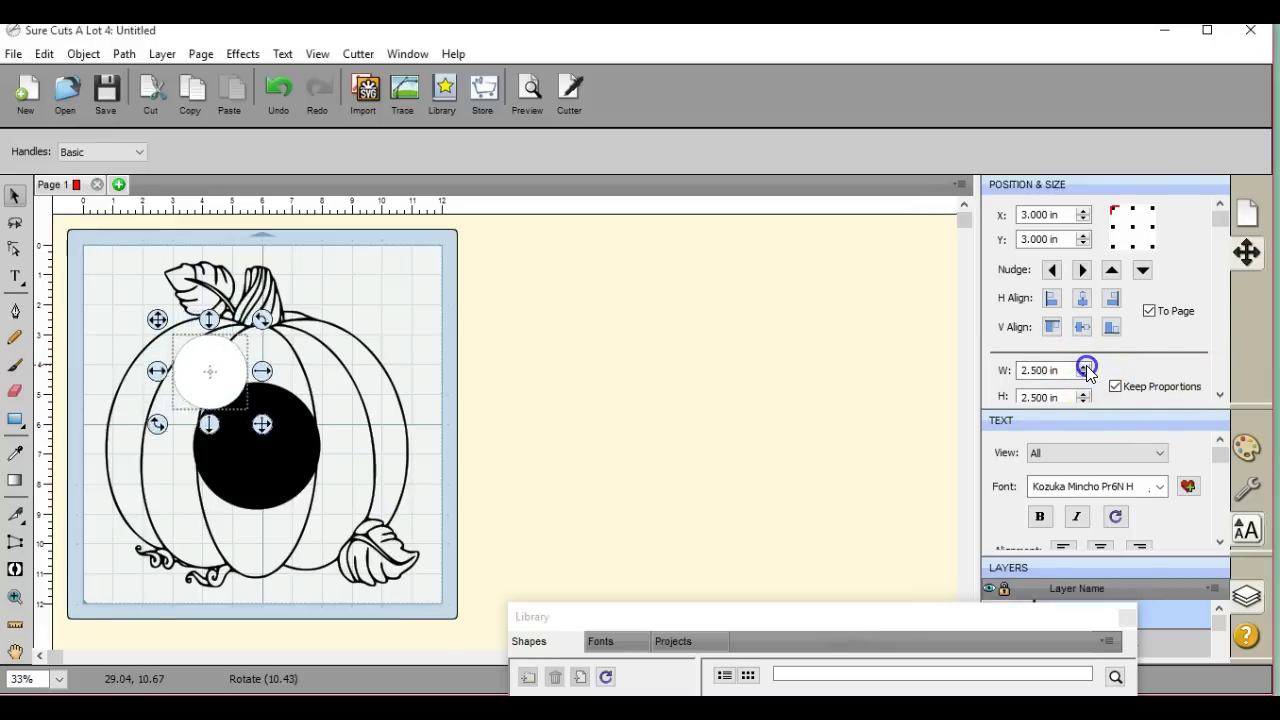
{"action": "left_click", "coordinate": [1086, 367]}
{"action": "left_click", "coordinate": [1086, 367]}
{"action": "left_click", "coordinate": [1086, 367]}
{"action": "left_click", "coordinate": [1084, 366]}
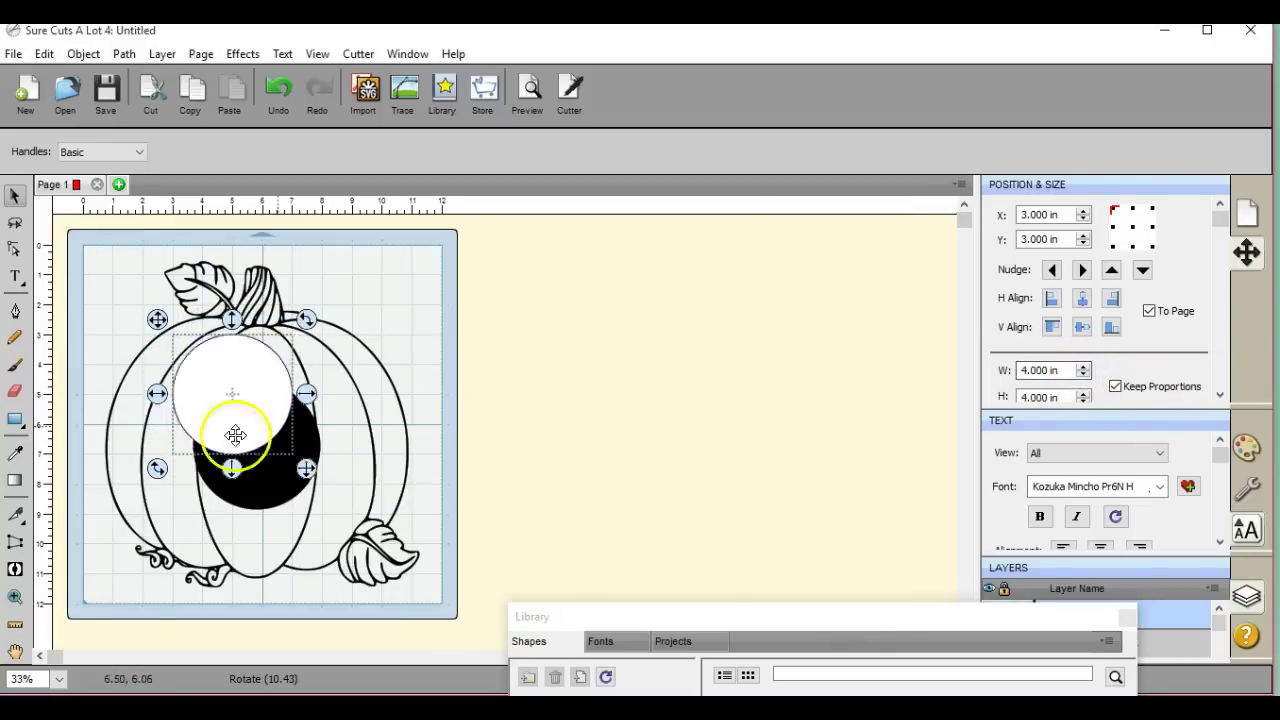
{"action": "left_click_drag", "start_coordinate": [229, 388], "coordinate": [251, 444]}
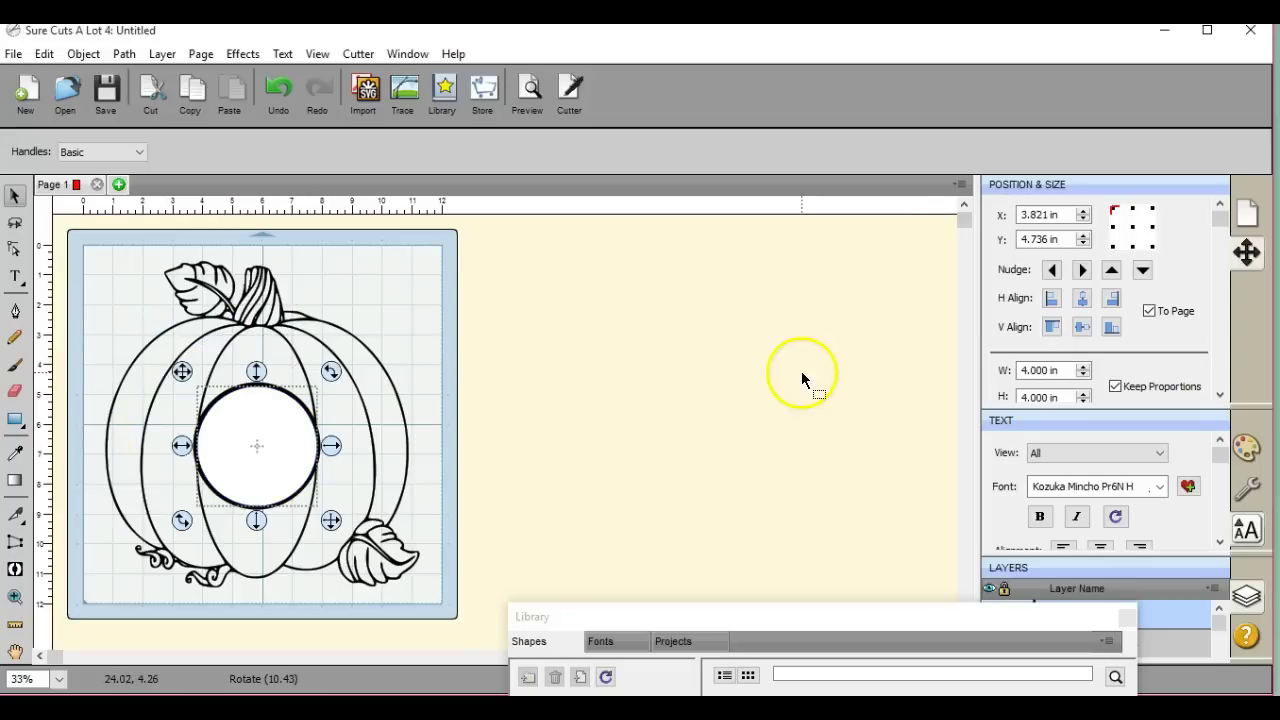
{"action": "left_click", "coordinate": [1110, 272]}
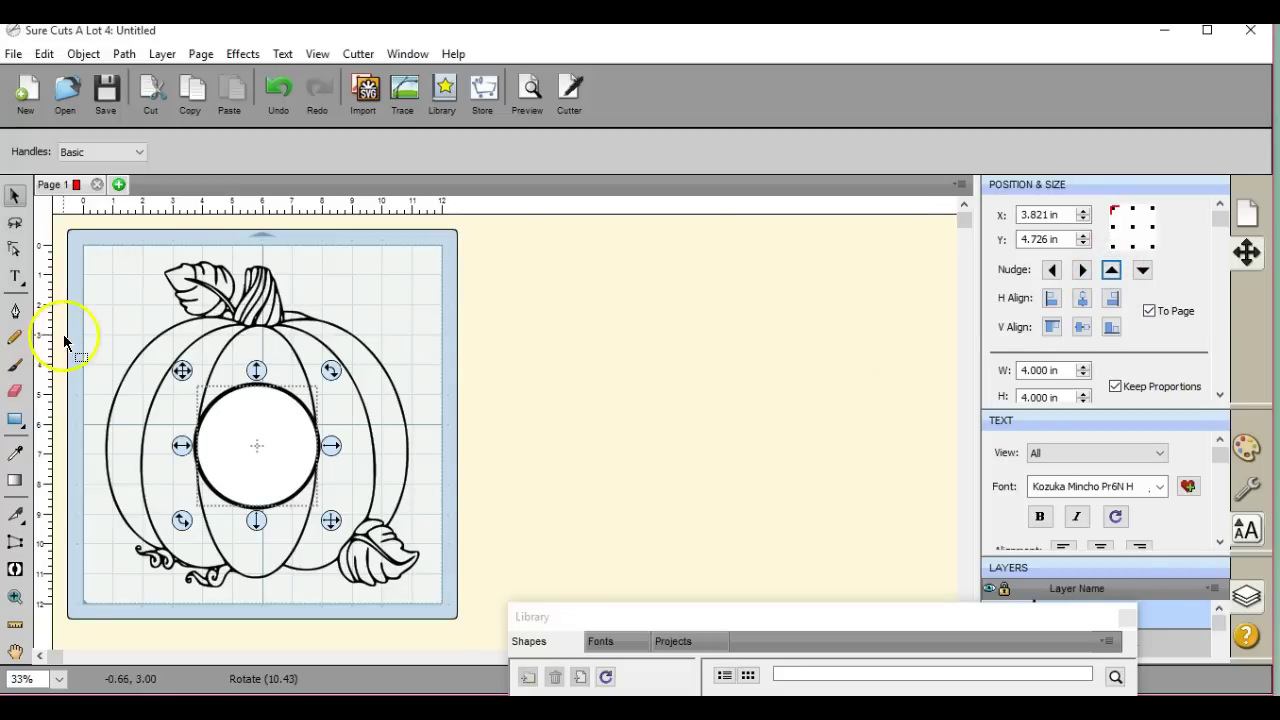
Select the white circle and the pumpkin together and apply Exclude to leave a ring in the middle
{"action": "left_click_drag", "start_coordinate": [81, 241], "coordinate": [447, 604]}
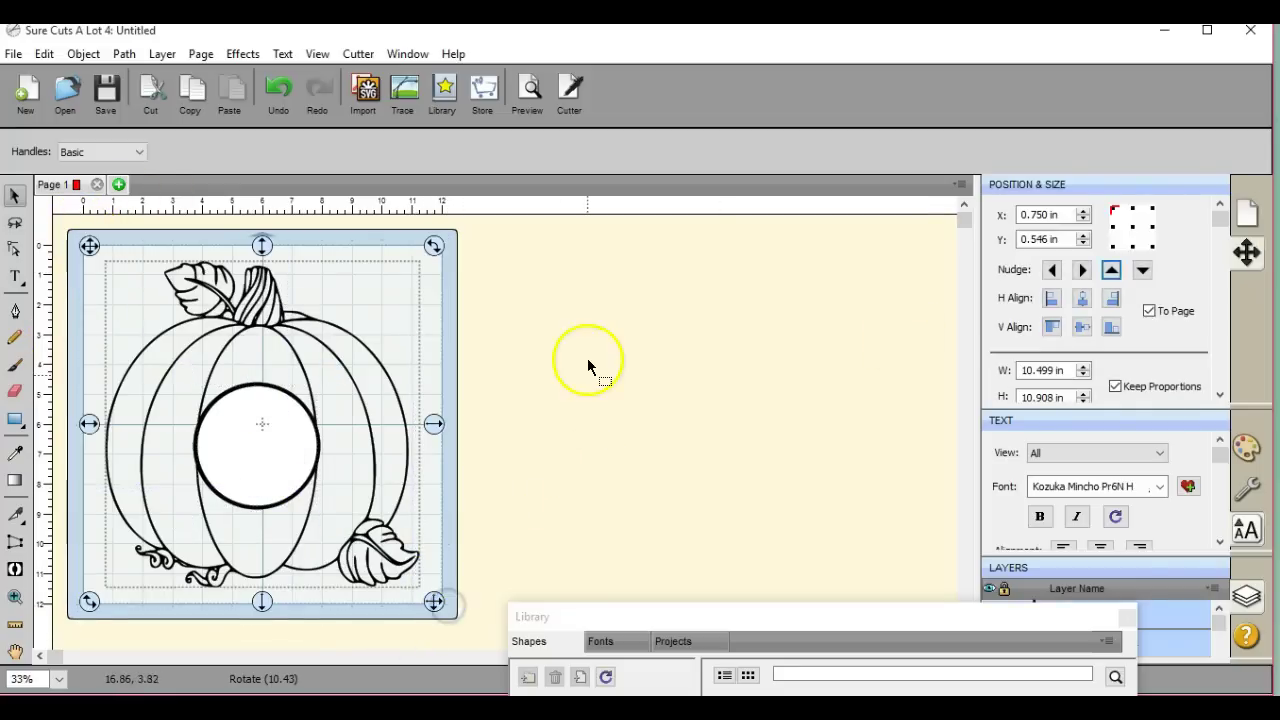
{"action": "left_click", "coordinate": [124, 55]}
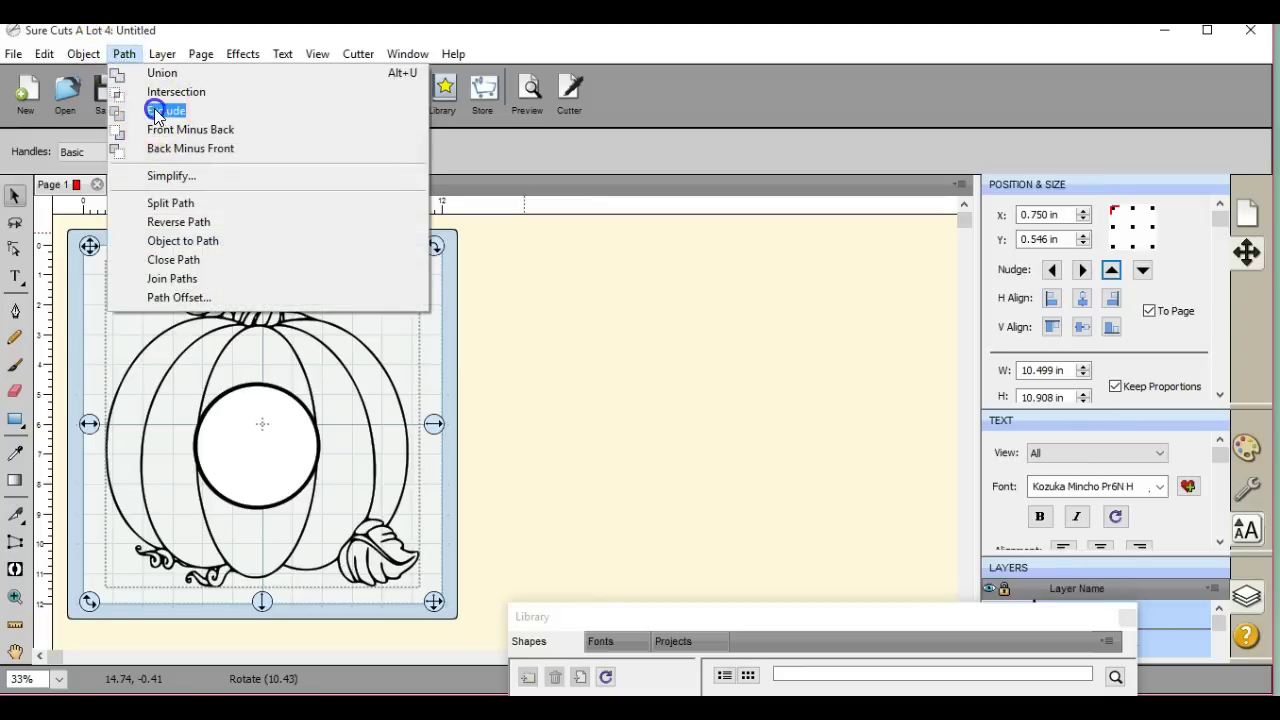
{"action": "left_click", "coordinate": [154, 110]}
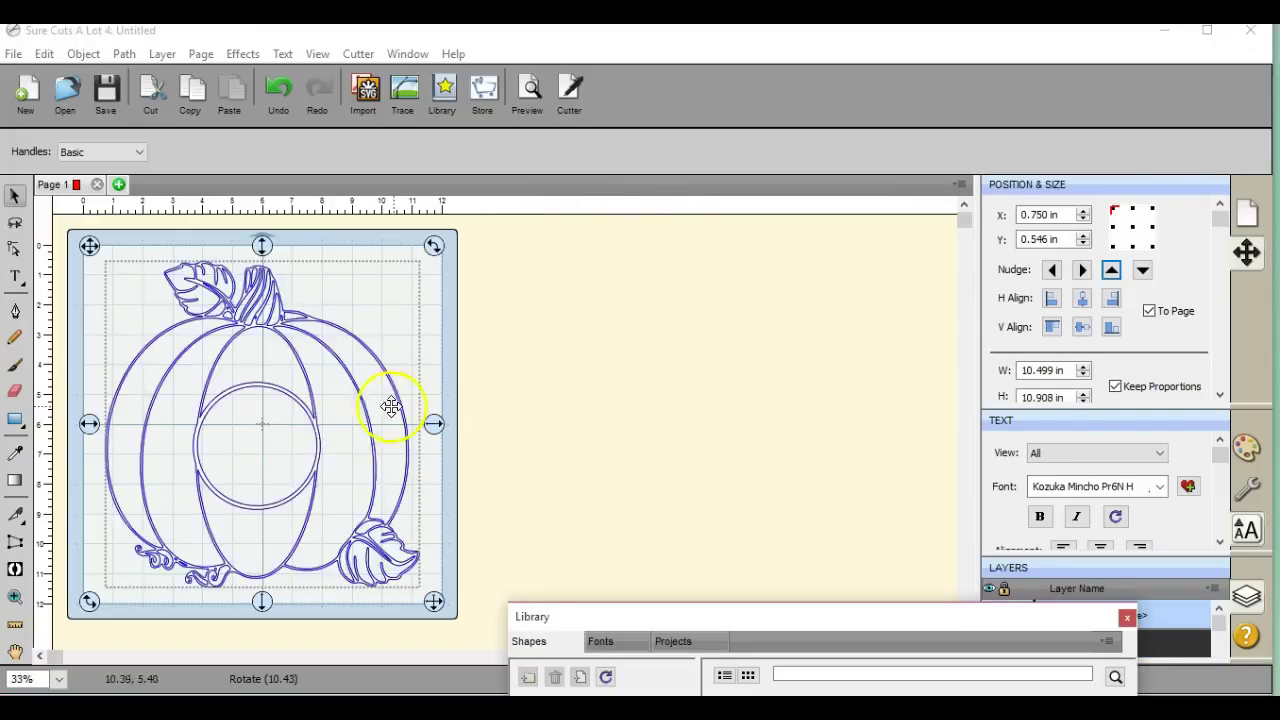
Fill the pumpkin design with the basic orange colour (RGB 255, 128, 0) and deselect it
{"action": "left_click", "coordinate": [1245, 445]}
{"action": "left_click_drag", "start_coordinate": [1155, 404], "coordinate": [1143, 316]}
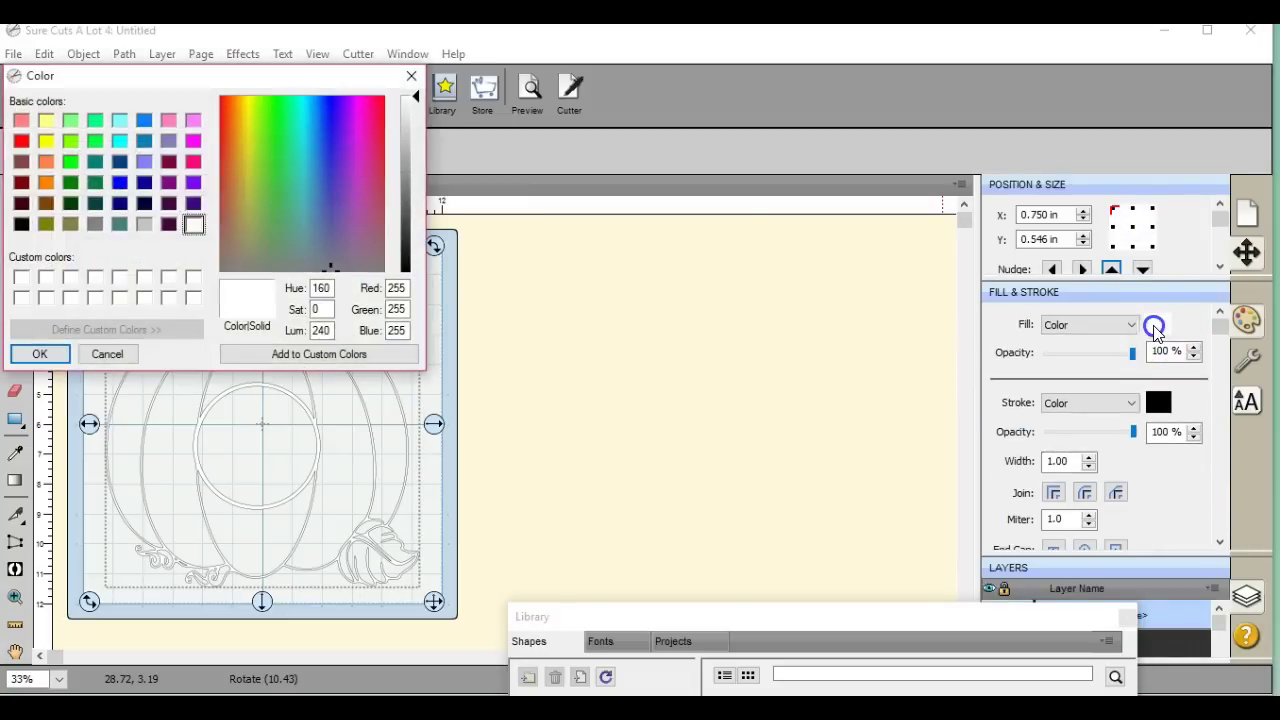
{"action": "left_click", "coordinate": [46, 182]}
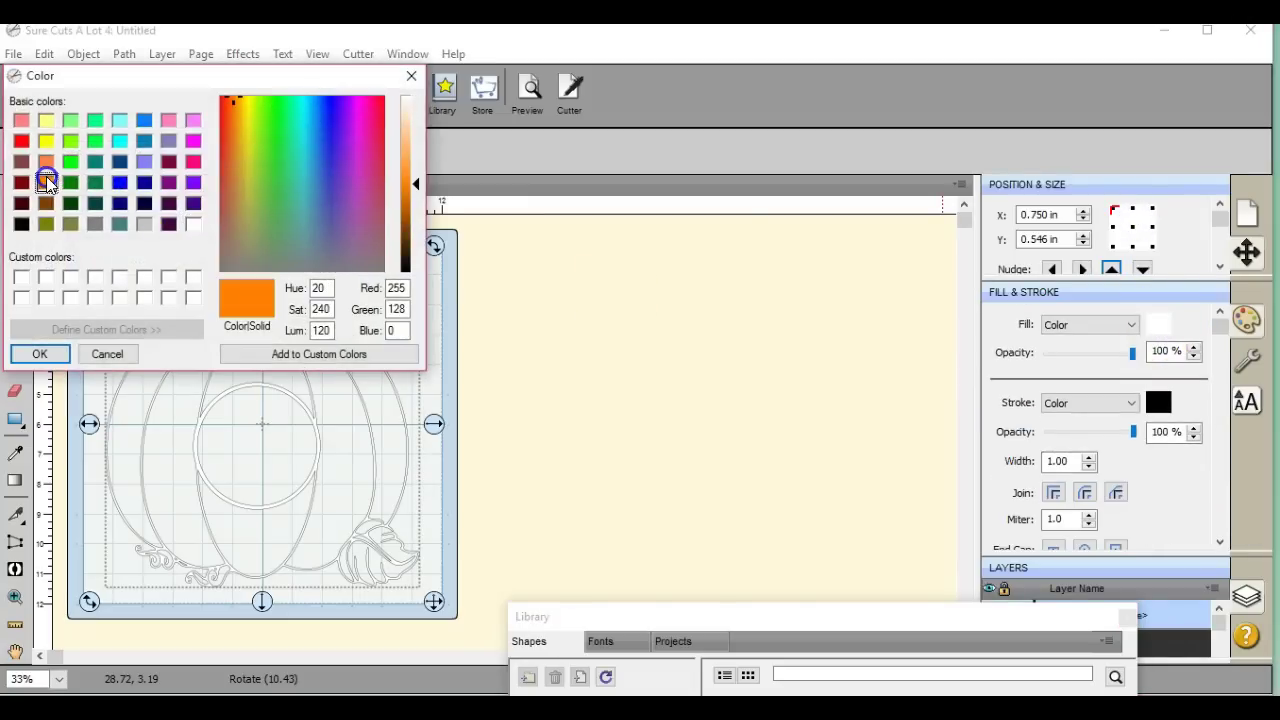
{"action": "left_click", "coordinate": [40, 354]}
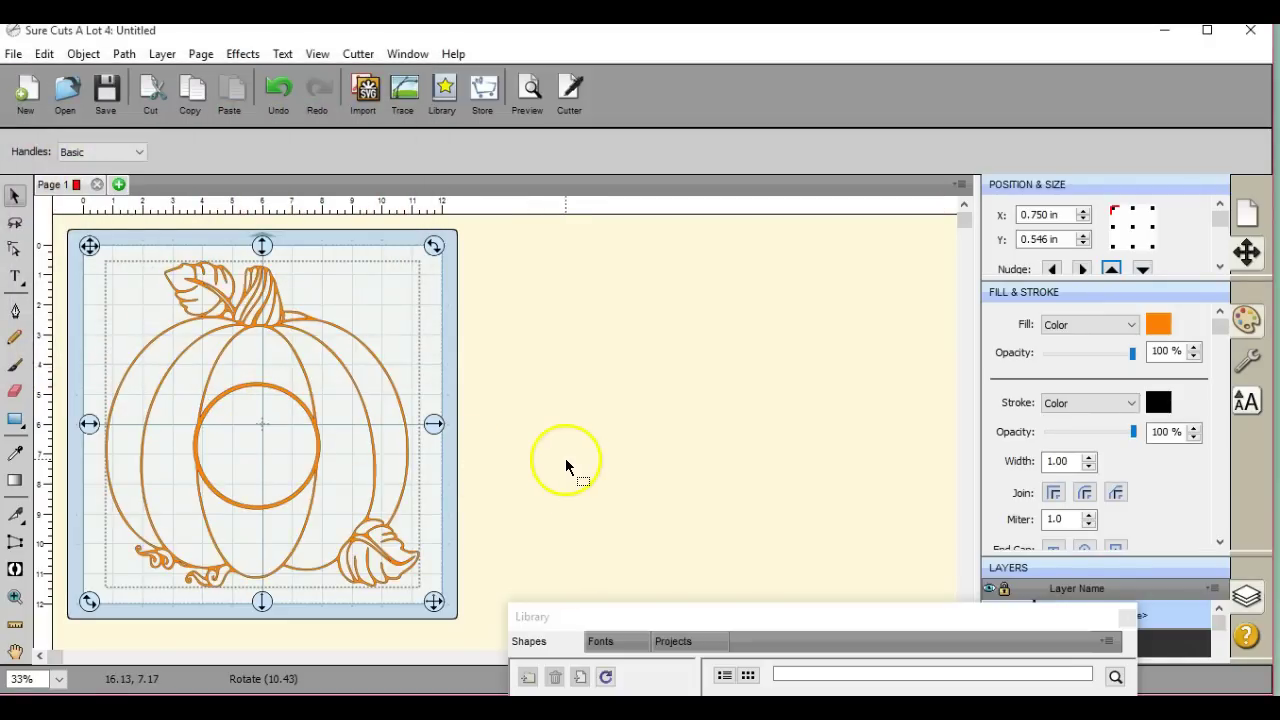
{"action": "left_click", "coordinate": [492, 311]}
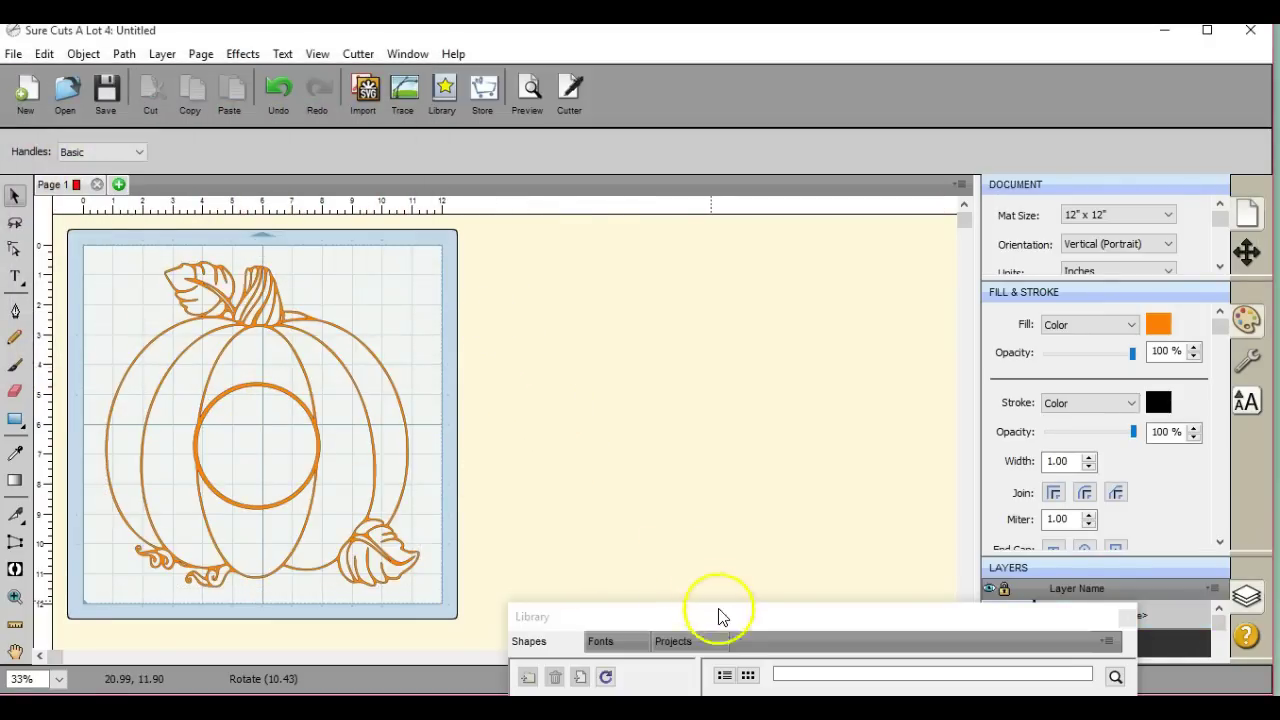
Choose Kozuka Mincho Pro H from the library's fonts for the monogram
{"action": "left_click_drag", "start_coordinate": [722, 616], "coordinate": [739, 95]}
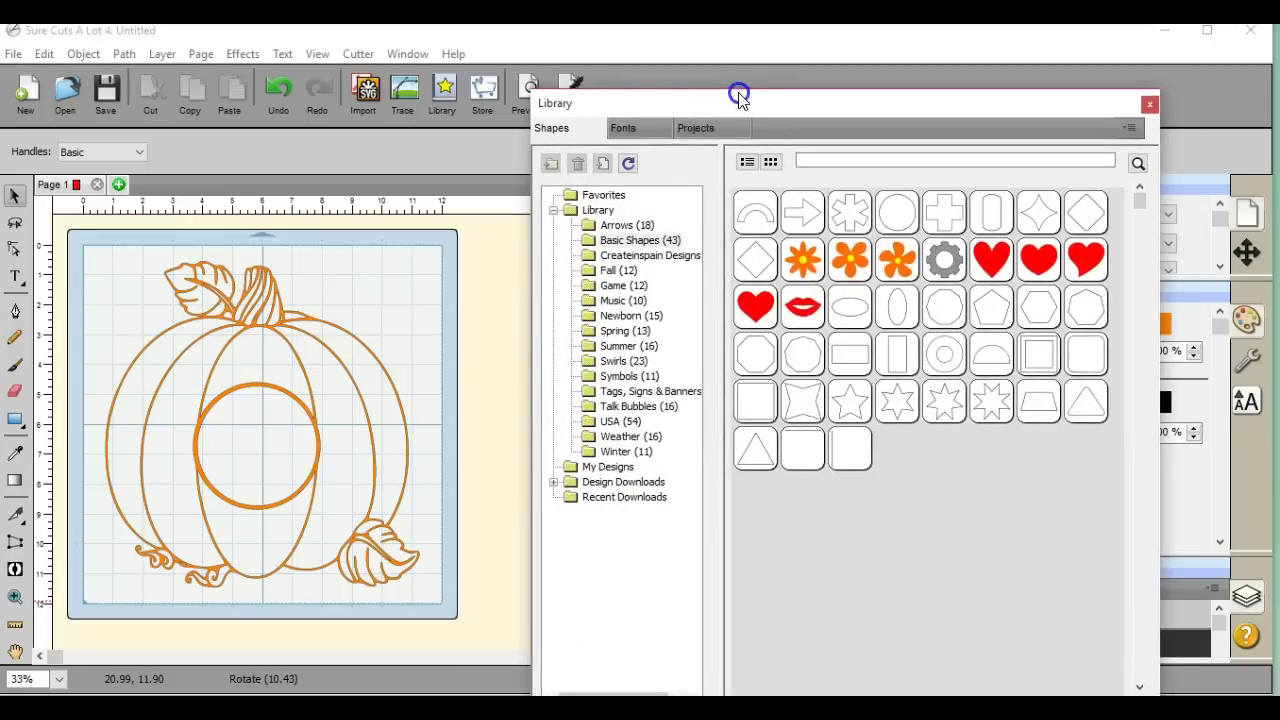
{"action": "left_click", "coordinate": [624, 128]}
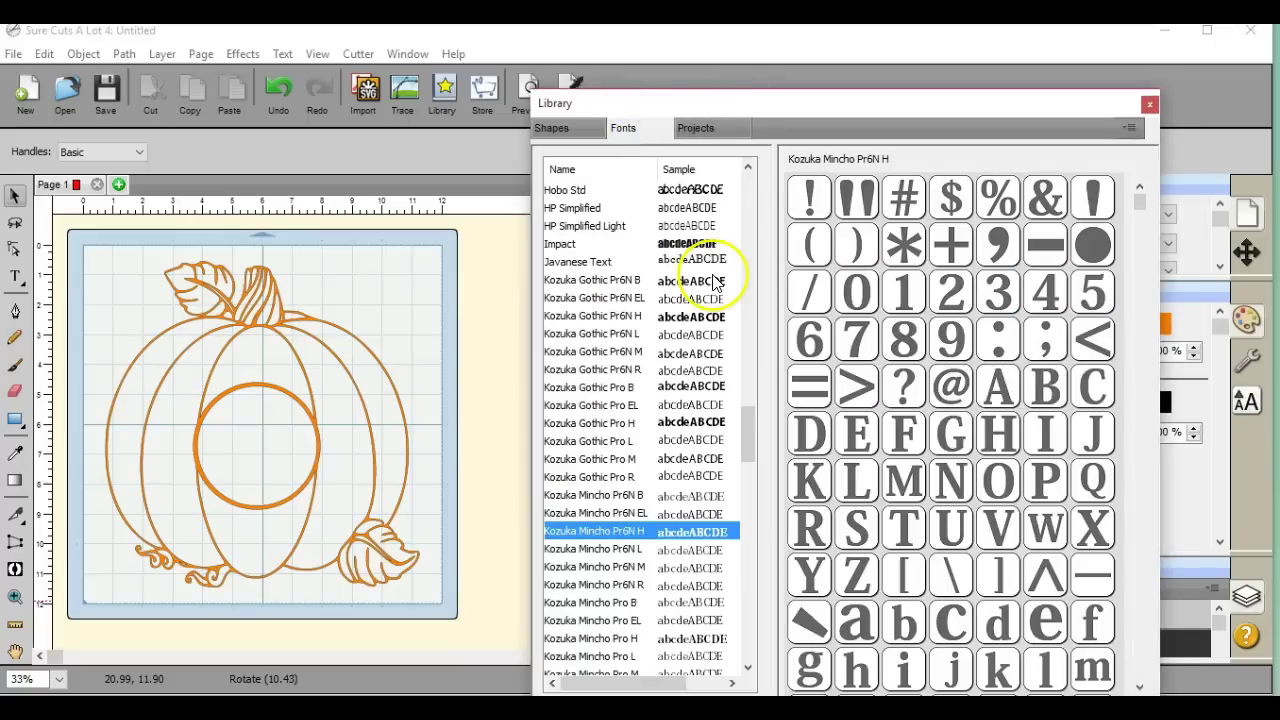
{"action": "left_click", "coordinate": [703, 641]}
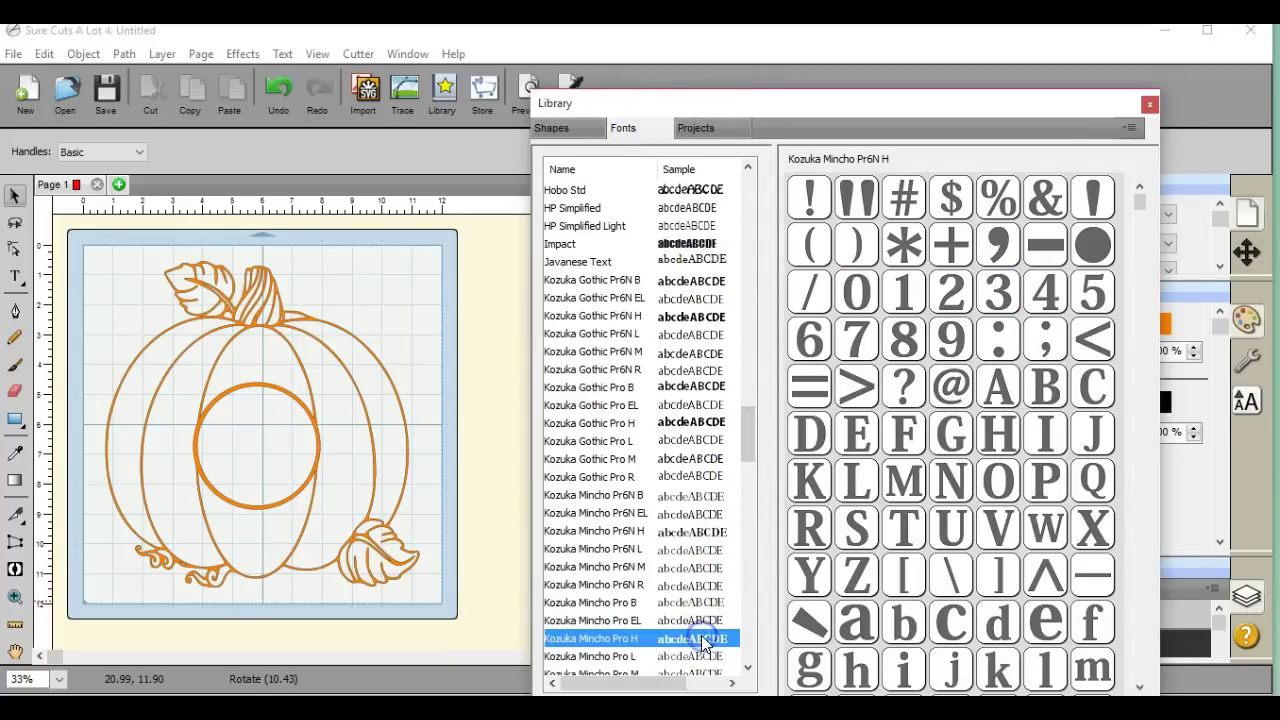
Place the text JBD above the pumpkin's right shoulder, then clear the library window away from the canvas
{"action": "left_click", "coordinate": [15, 278]}
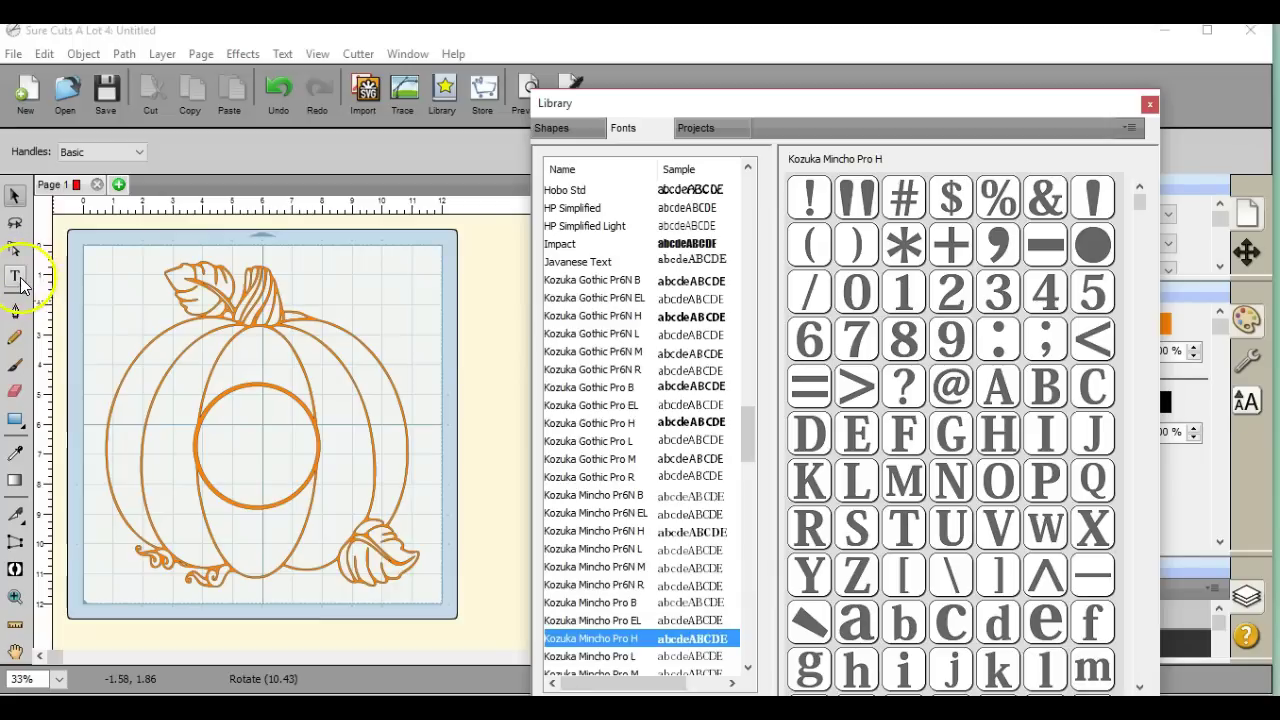
{"action": "left_click", "coordinate": [345, 288]}
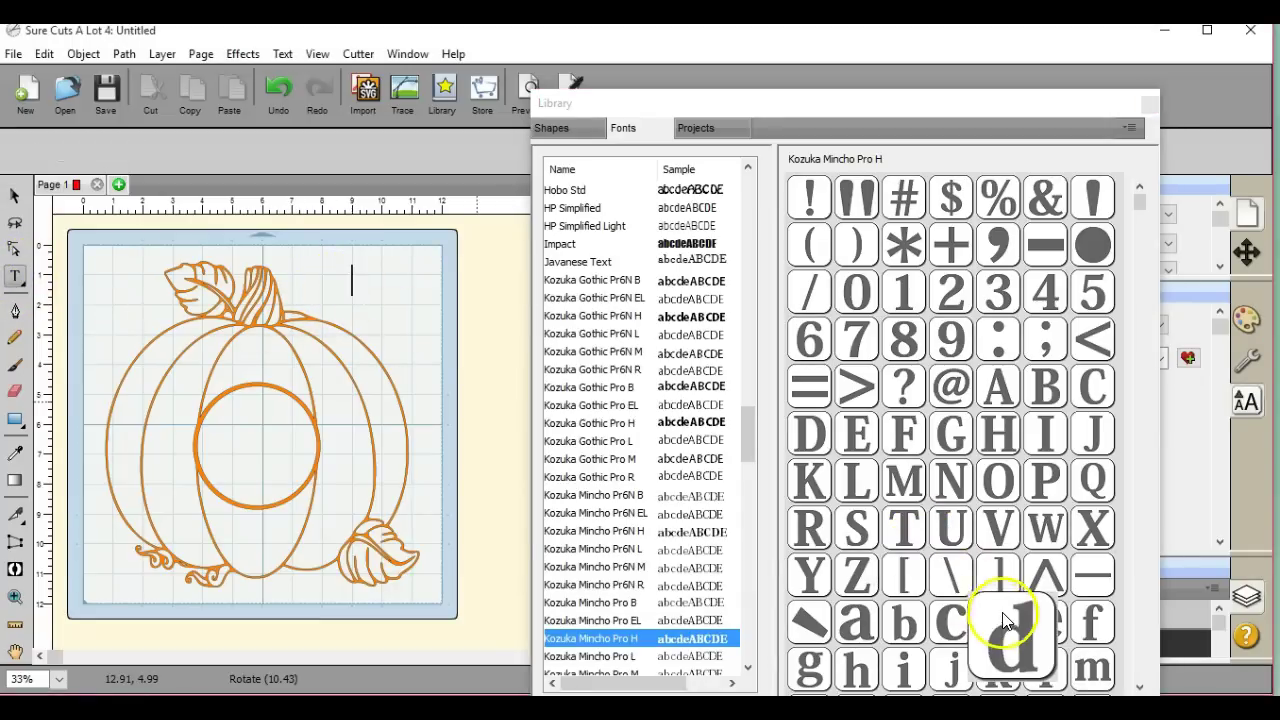
{"action": "left_click", "coordinate": [1107, 426]}
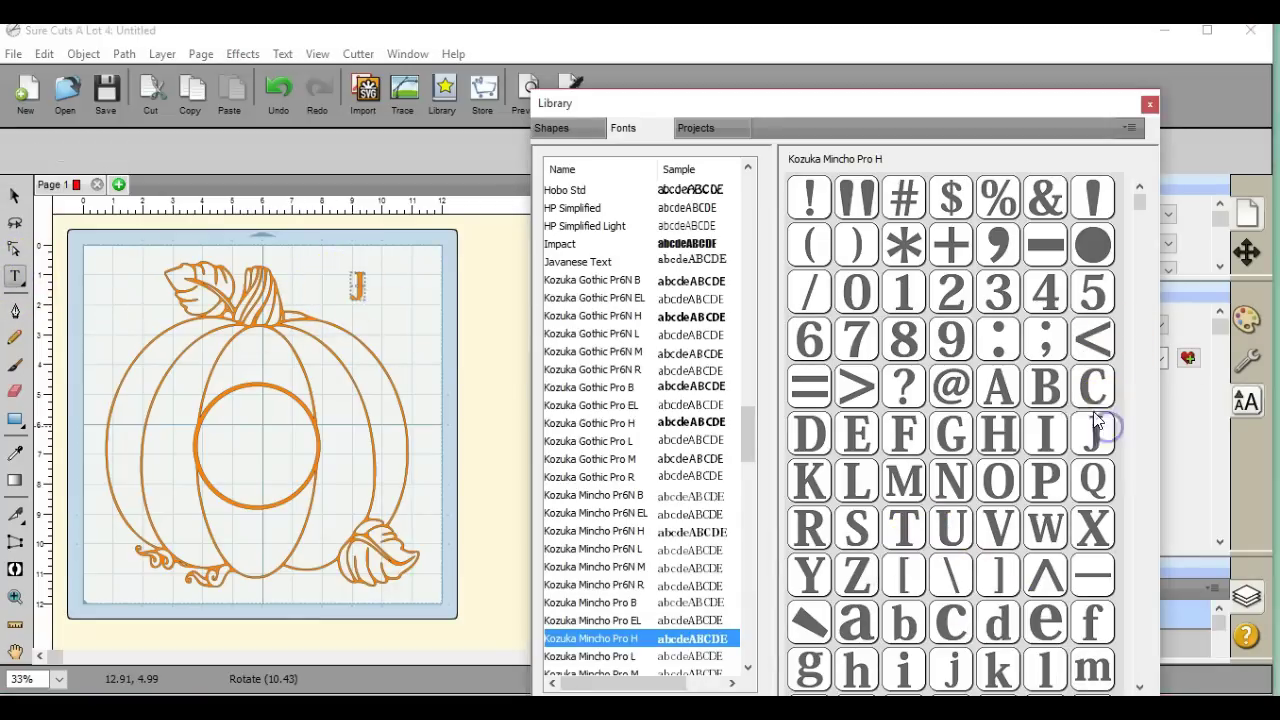
{"action": "left_click", "coordinate": [1046, 388]}
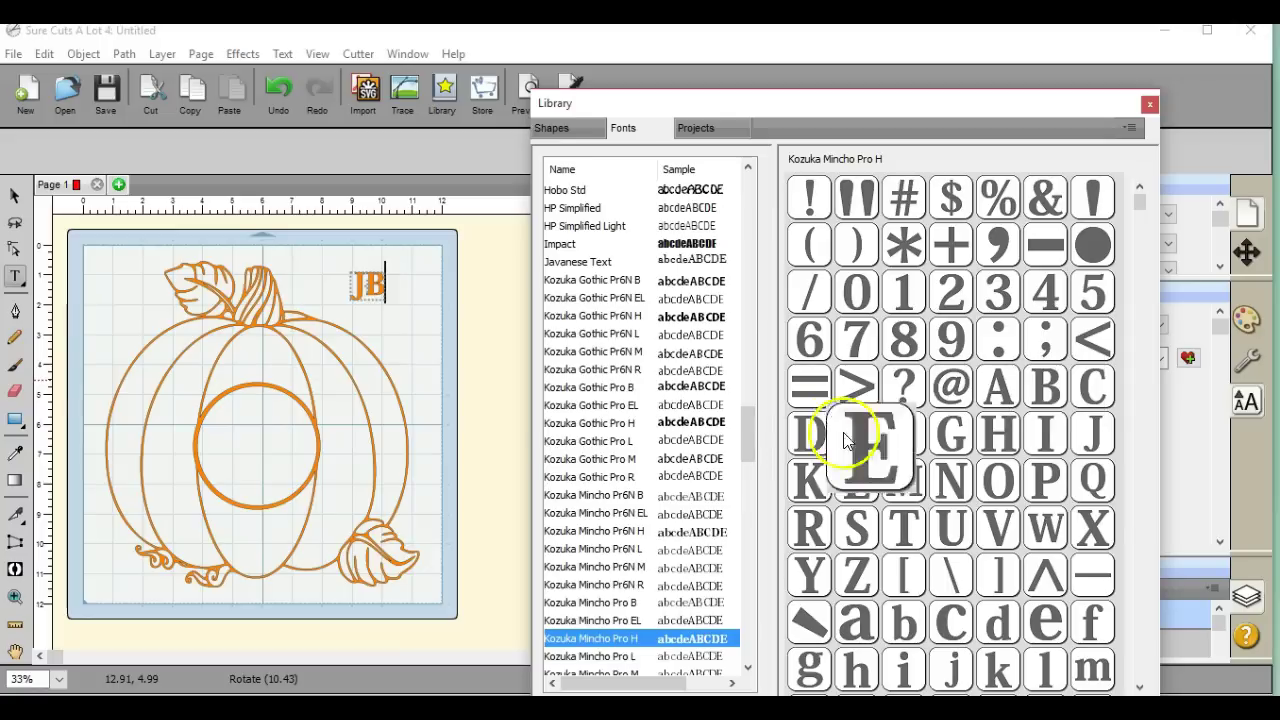
{"action": "left_click", "coordinate": [800, 427]}
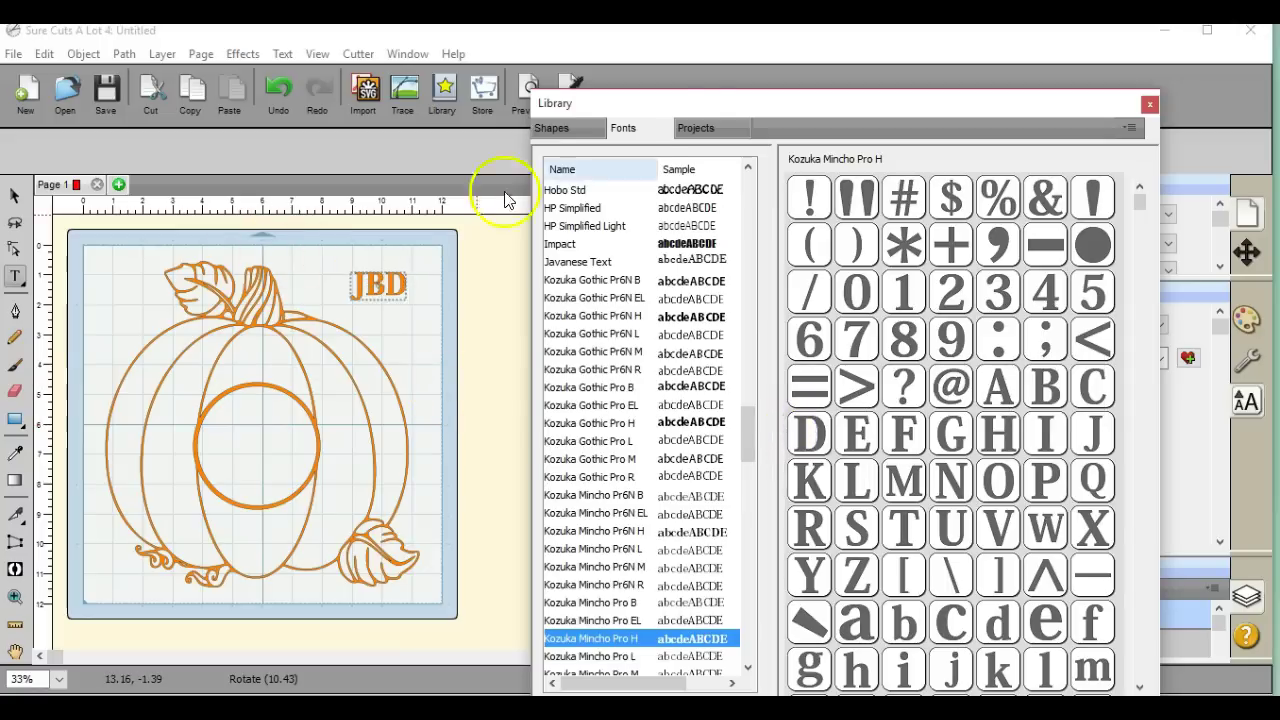
{"action": "left_click_drag", "start_coordinate": [742, 105], "coordinate": [783, 562]}
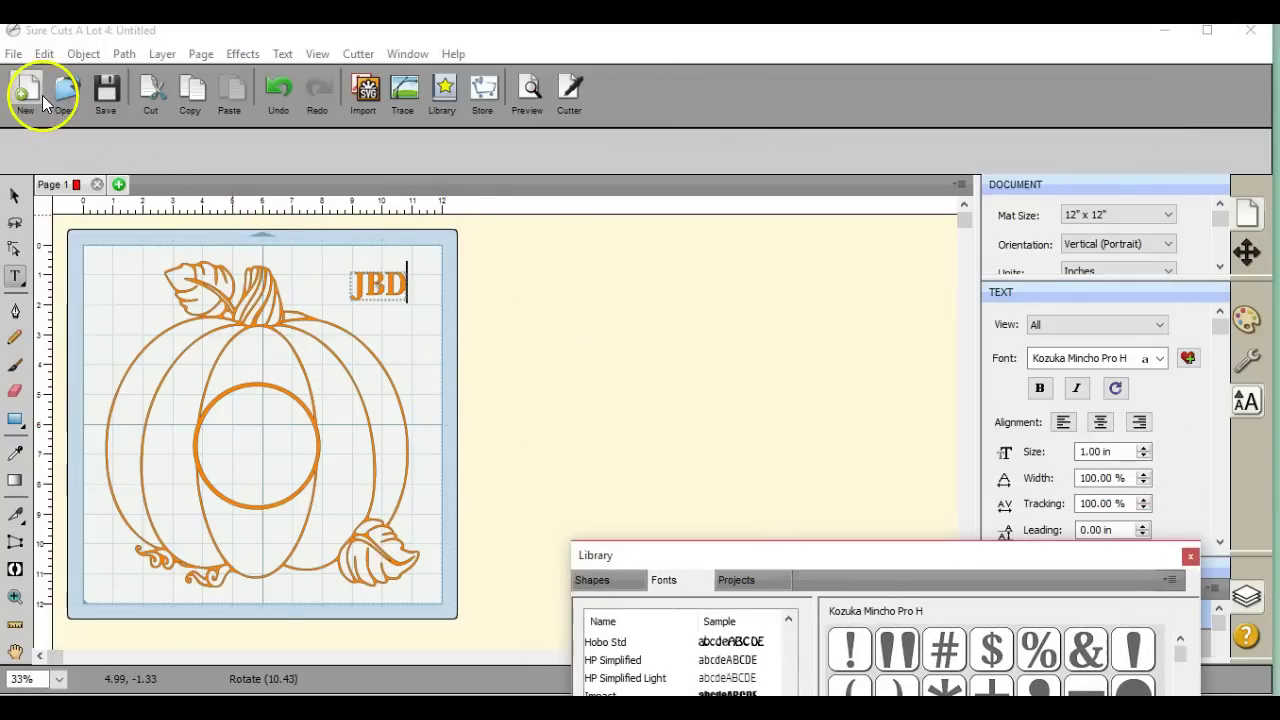
Enlarge the JBD text to about double its size and ungroup it into separate letters
{"action": "left_click", "coordinate": [14, 195]}
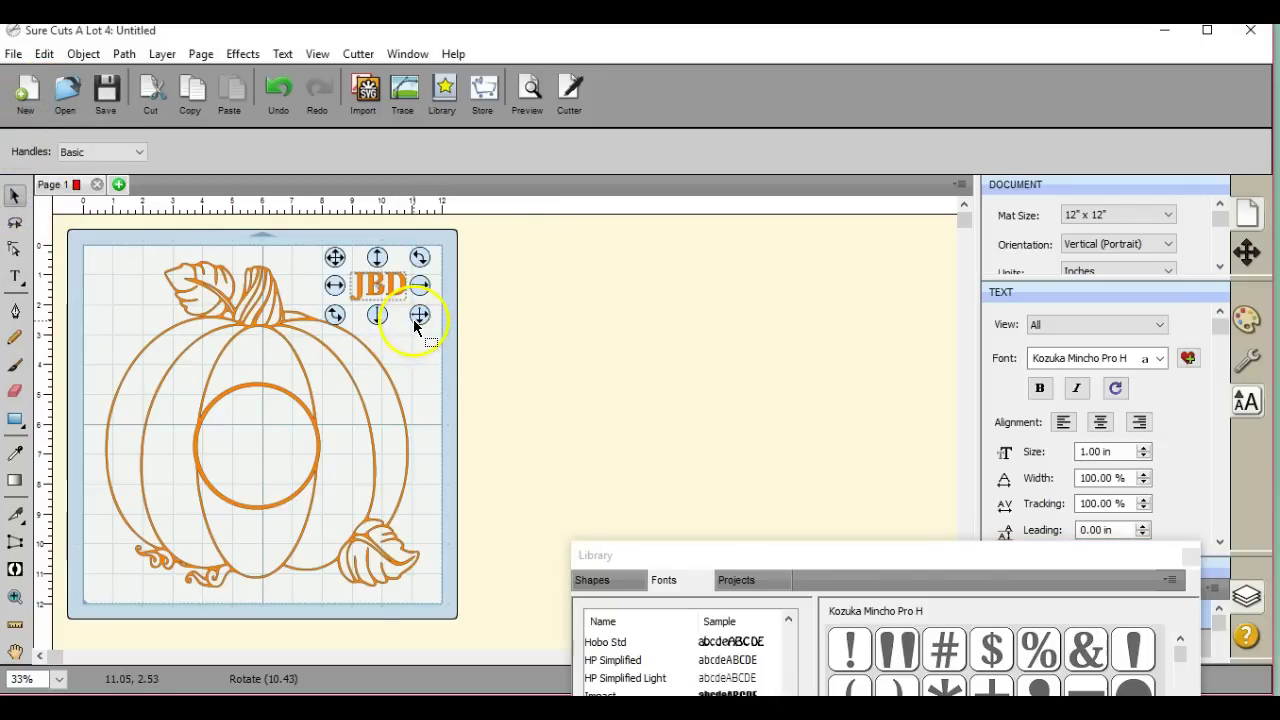
{"action": "left_click_drag", "start_coordinate": [415, 324], "coordinate": [483, 364]}
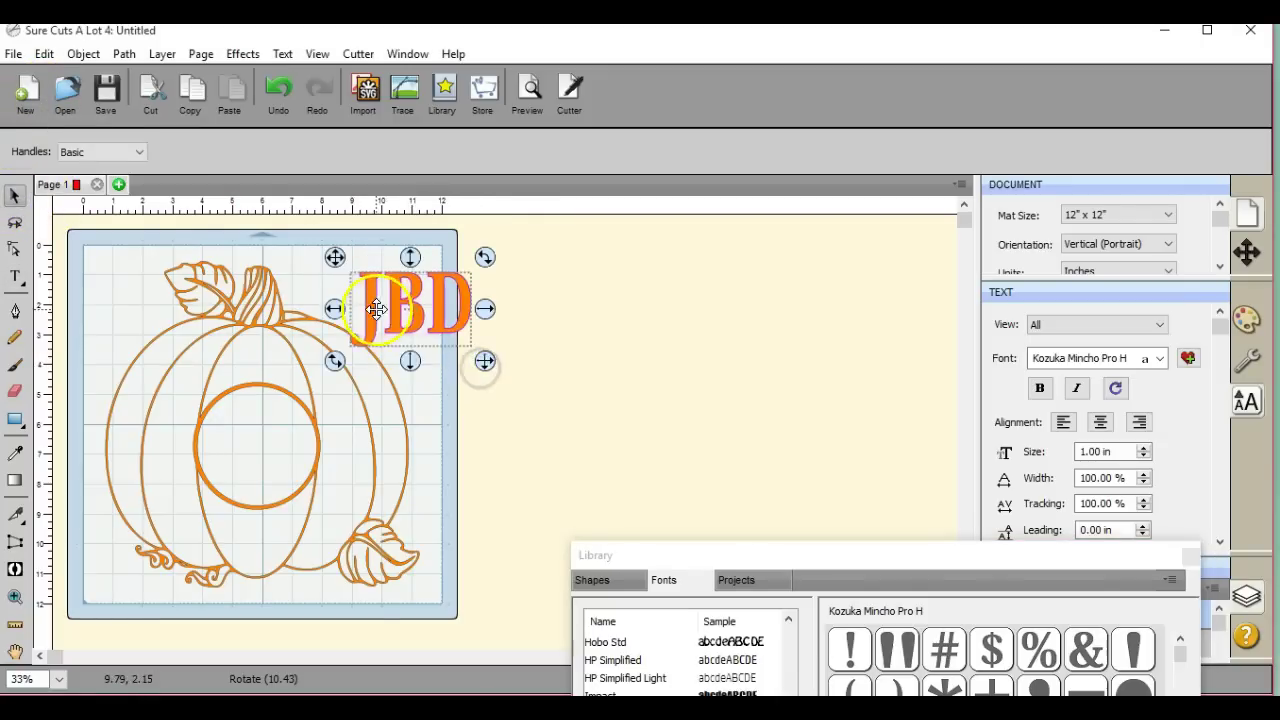
{"action": "left_click", "coordinate": [84, 54]}
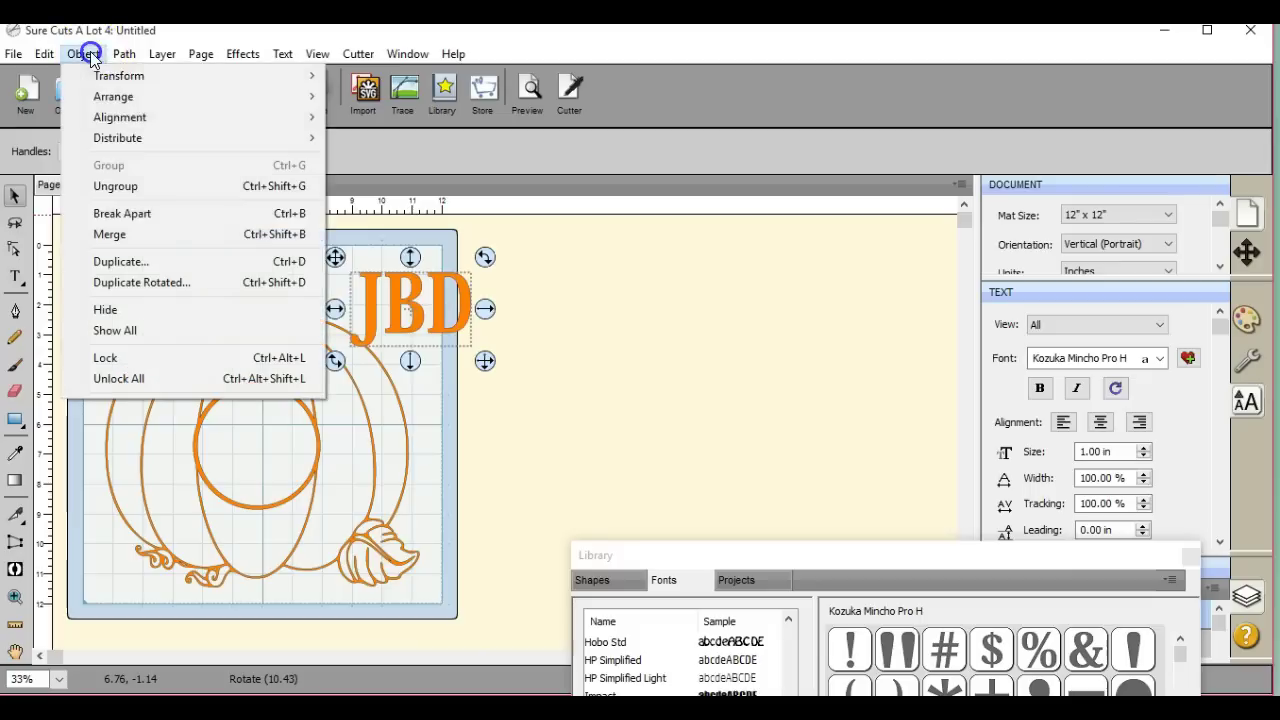
{"action": "left_click", "coordinate": [143, 190]}
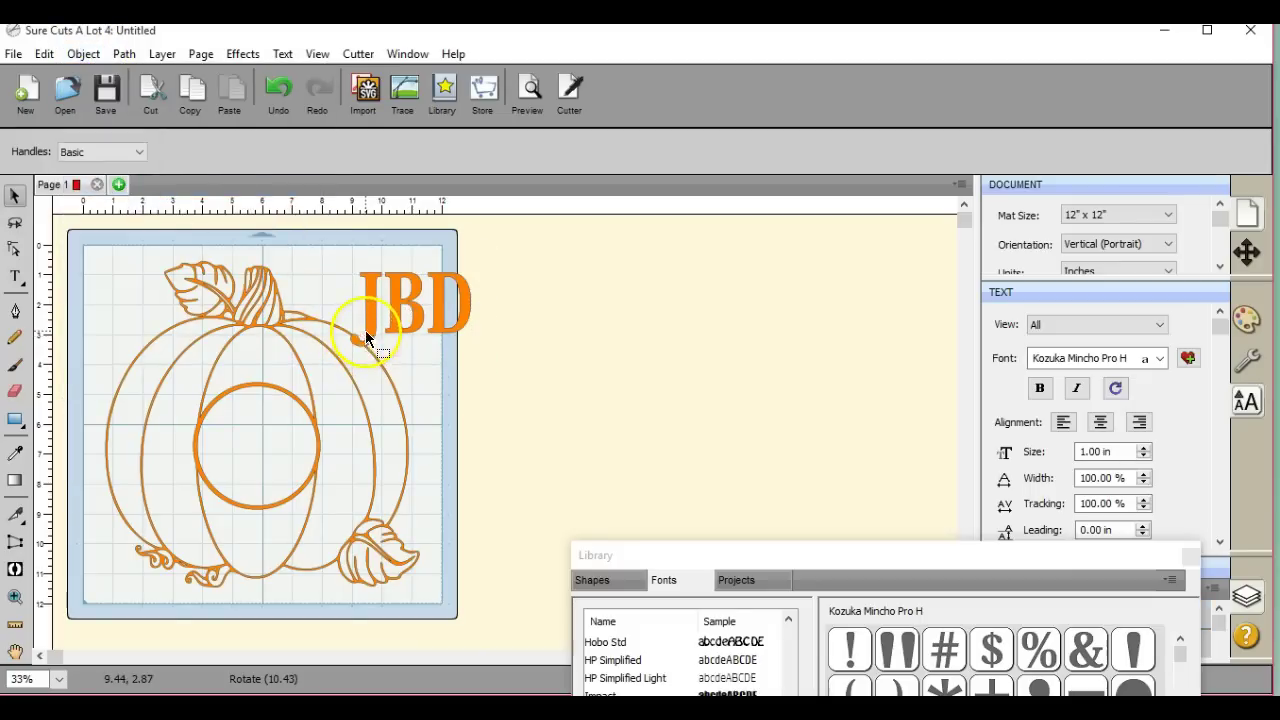
Shorten the letter J from below so its base lines up with the B and D
{"action": "left_click", "coordinate": [366, 338]}
{"action": "left_click", "coordinate": [365, 359]}
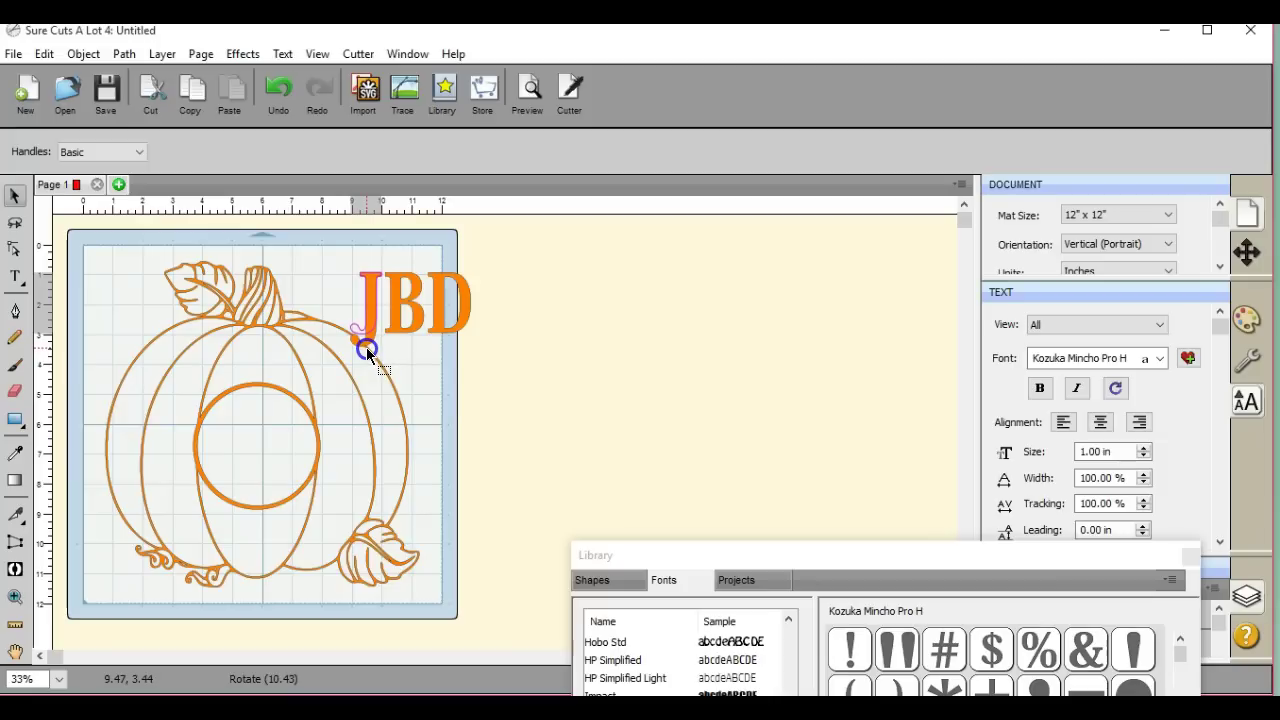
{"action": "left_click", "coordinate": [367, 349]}
{"action": "left_click", "coordinate": [367, 348]}
{"action": "left_click", "coordinate": [367, 347]}
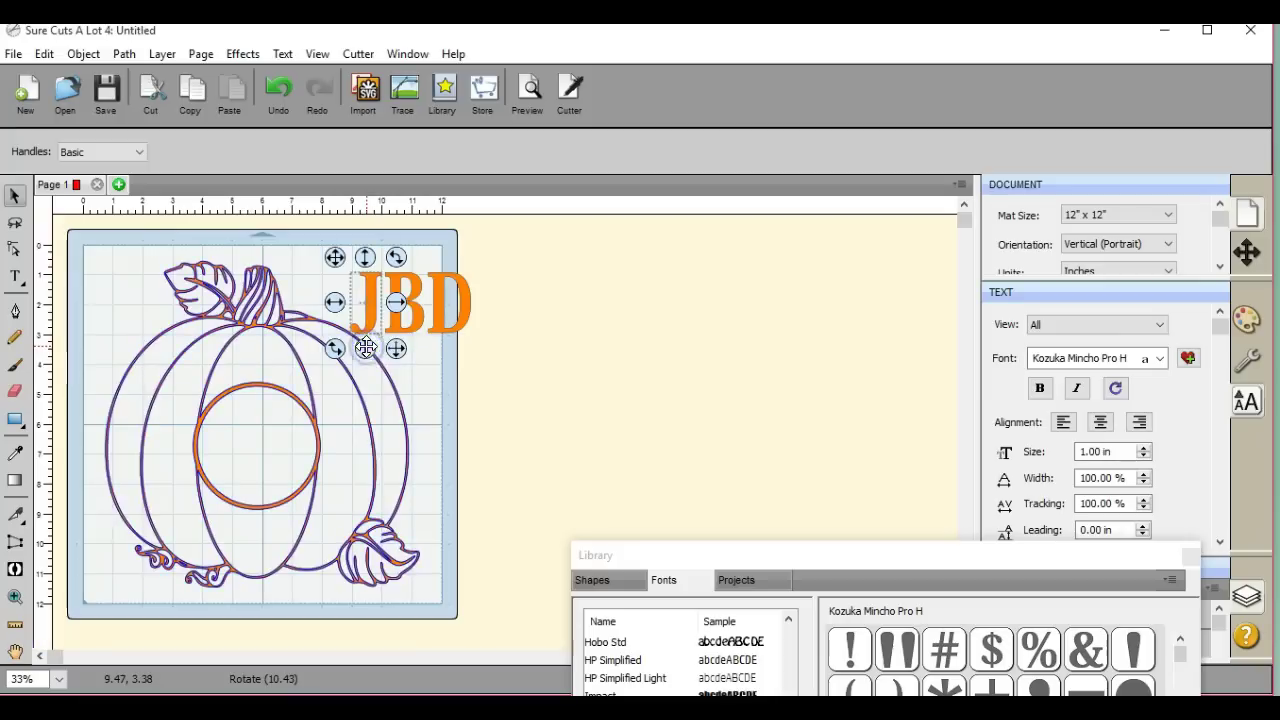
{"action": "left_click", "coordinate": [440, 370]}
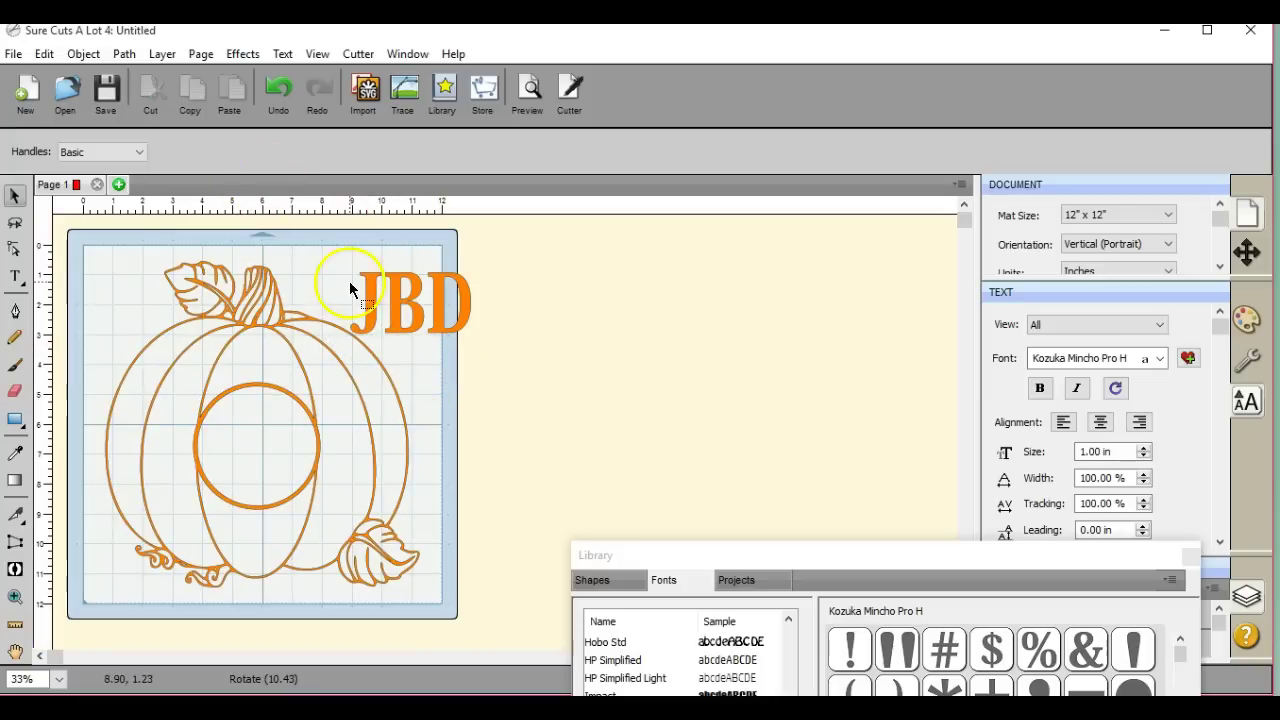
Select the three letters J, B and D together and group them
{"action": "left_click", "coordinate": [332, 256]}
{"action": "left_click_drag", "start_coordinate": [332, 258], "coordinate": [546, 383]}
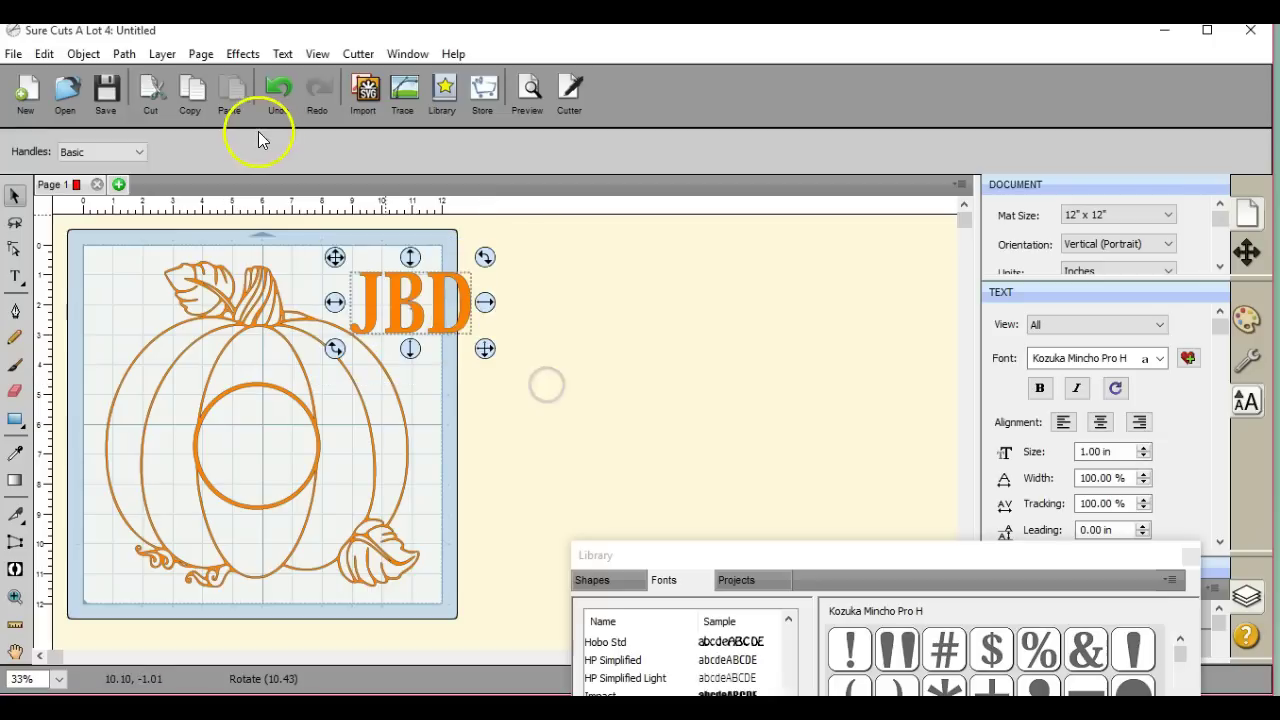
{"action": "left_click", "coordinate": [83, 54]}
{"action": "left_click", "coordinate": [116, 166]}
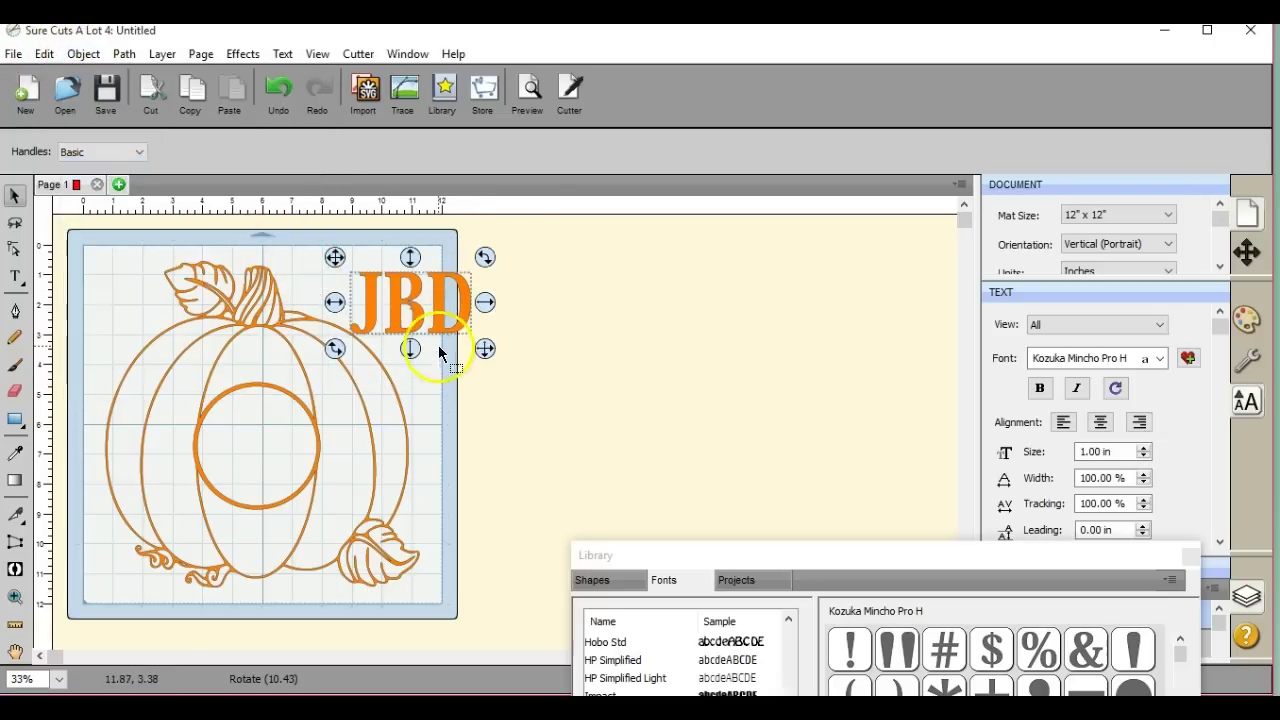
Start a Bulge effect on the JBD group with auto preview, 0.60 in top and bottom offsets and curves of 40, and preview it
{"action": "left_click", "coordinate": [245, 58]}
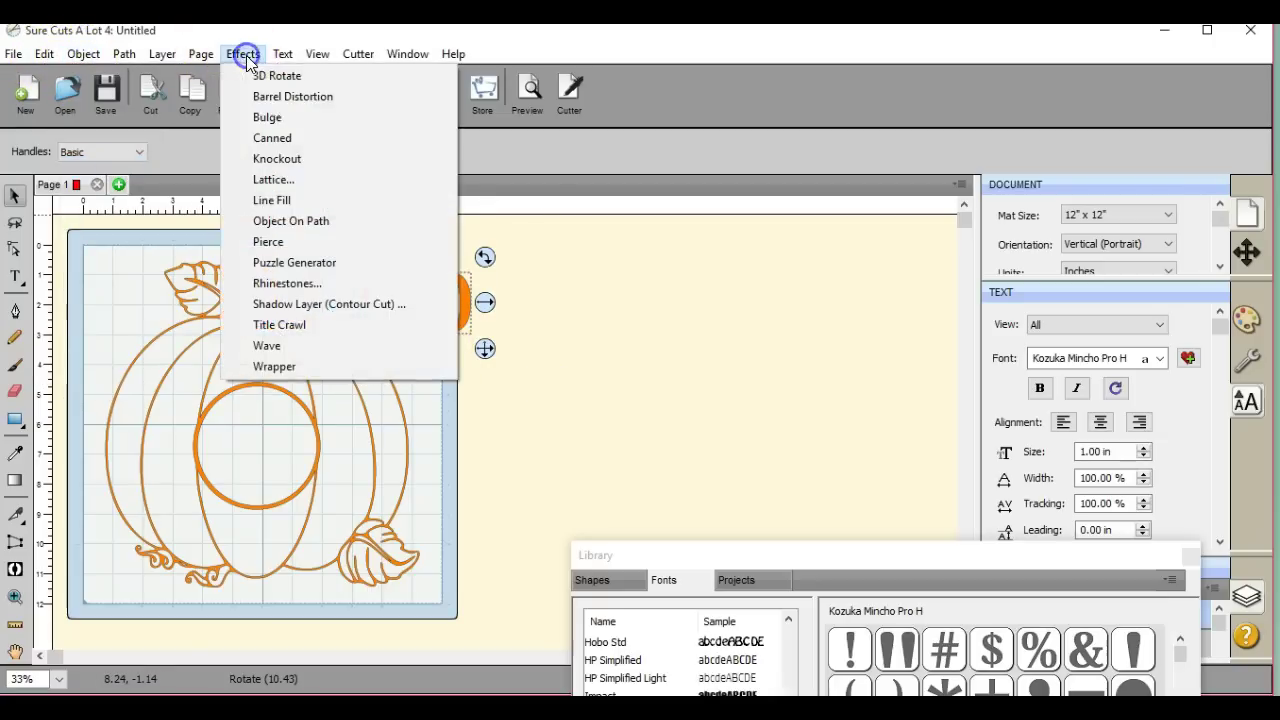
{"action": "left_click", "coordinate": [283, 117]}
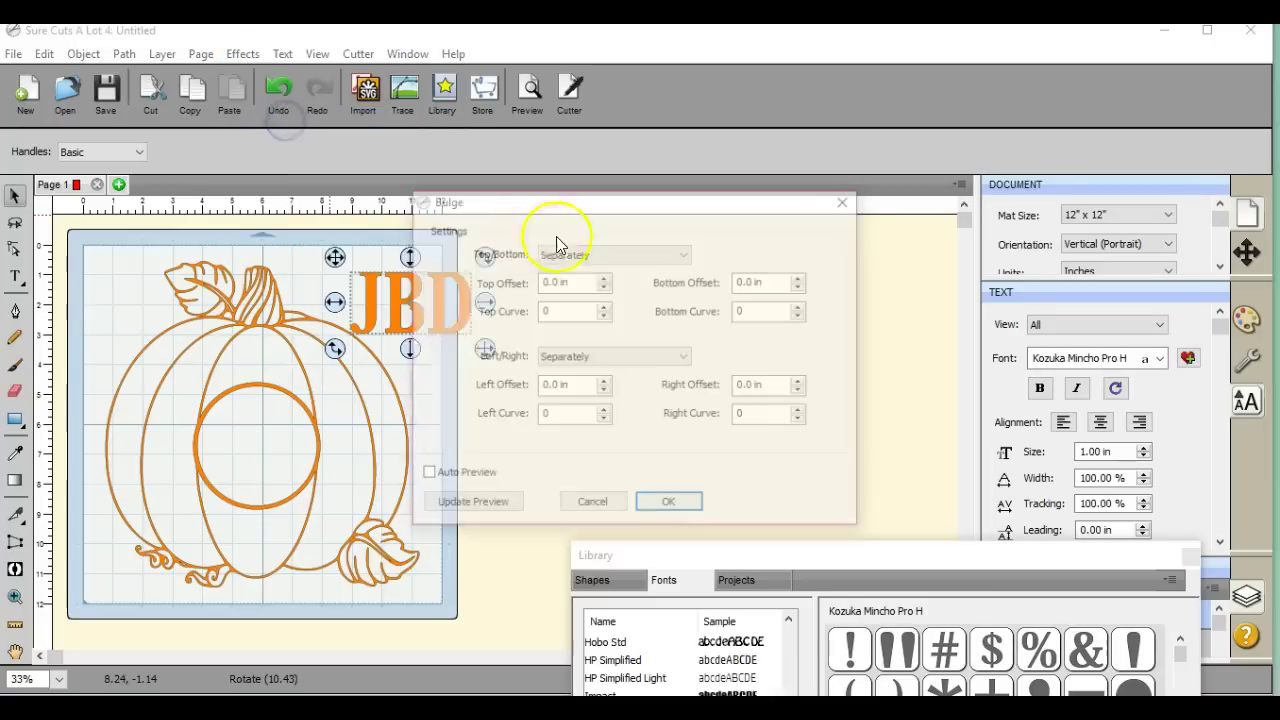
{"action": "left_click_drag", "start_coordinate": [581, 204], "coordinate": [727, 120]}
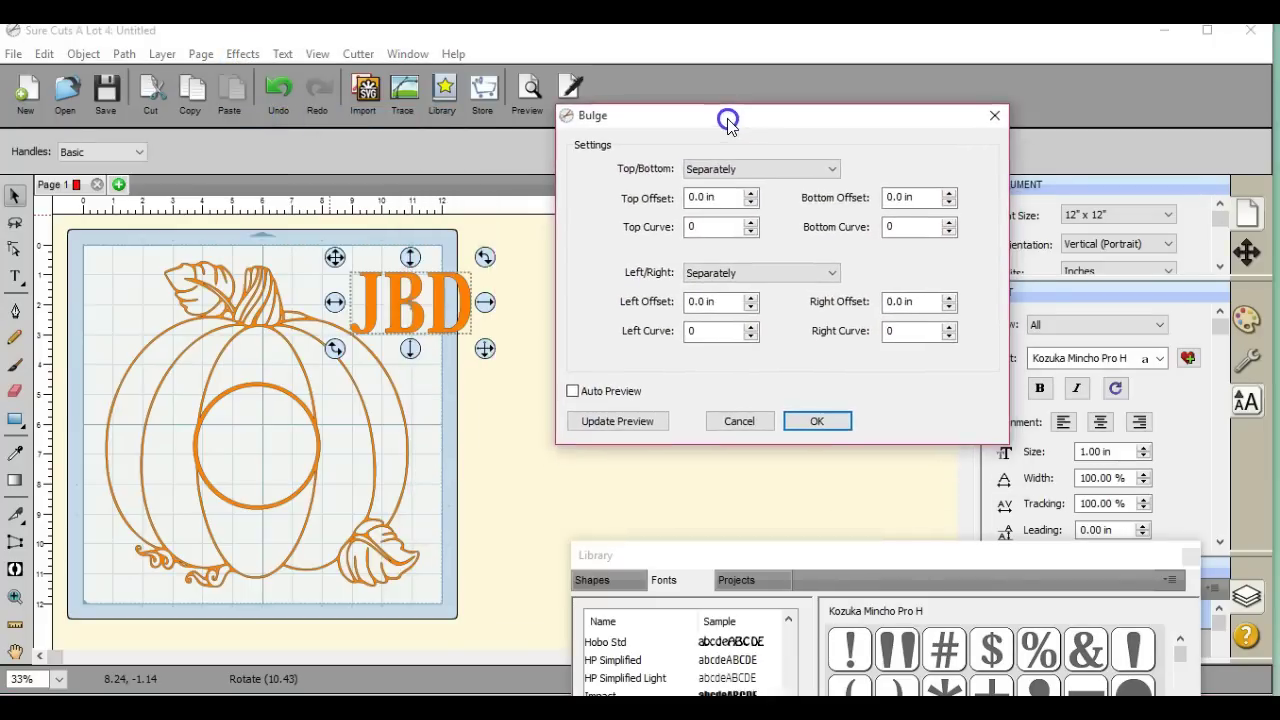
{"action": "left_click", "coordinate": [572, 391]}
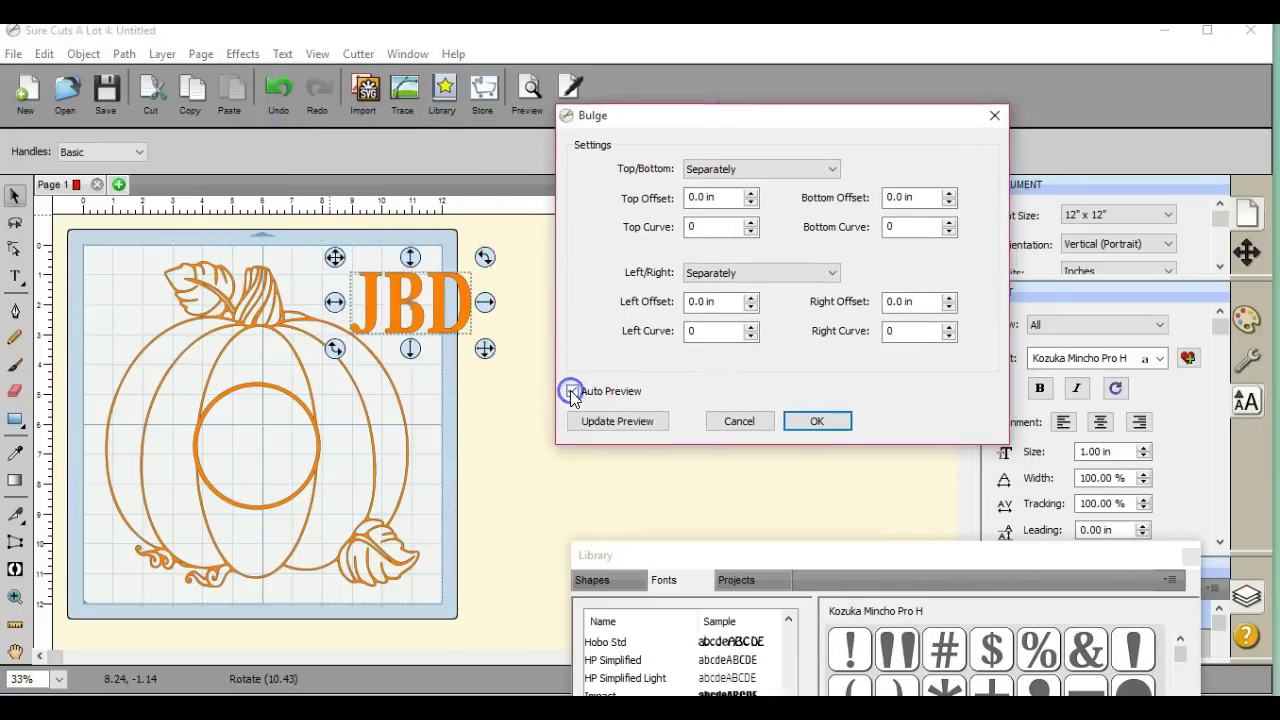
{"action": "left_click", "coordinate": [751, 194]}
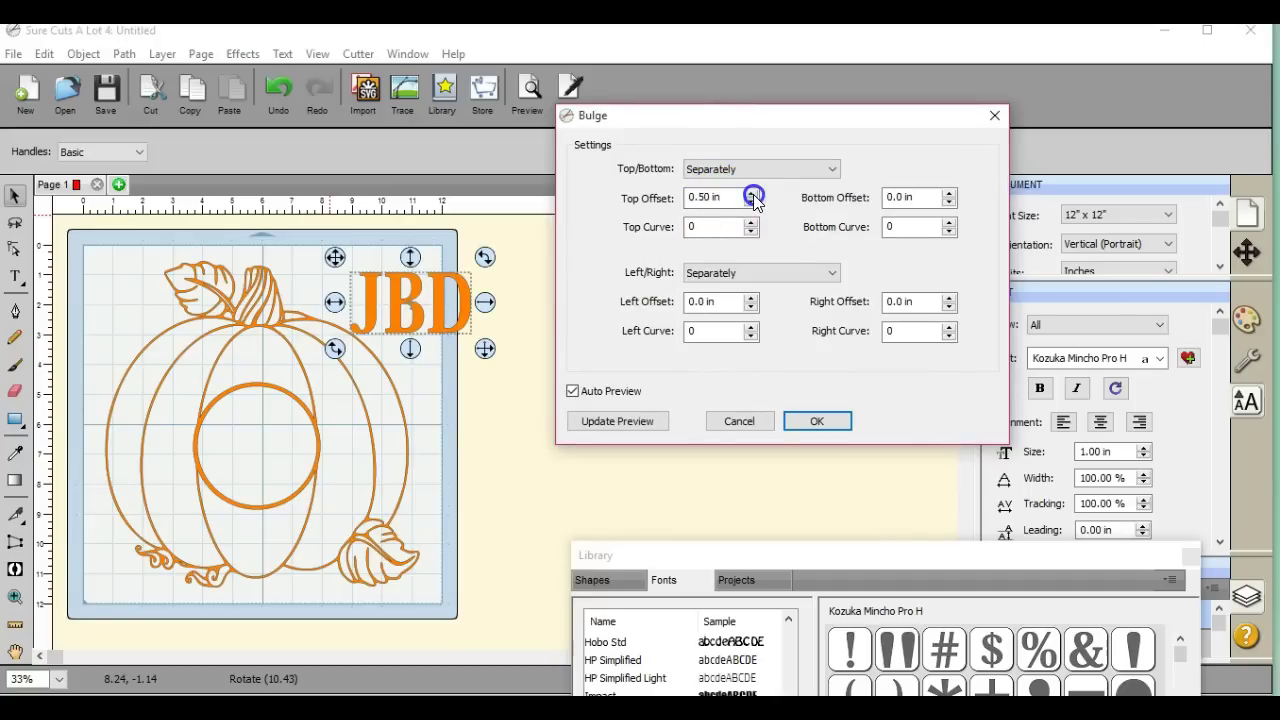
{"action": "left_click", "coordinate": [950, 193]}
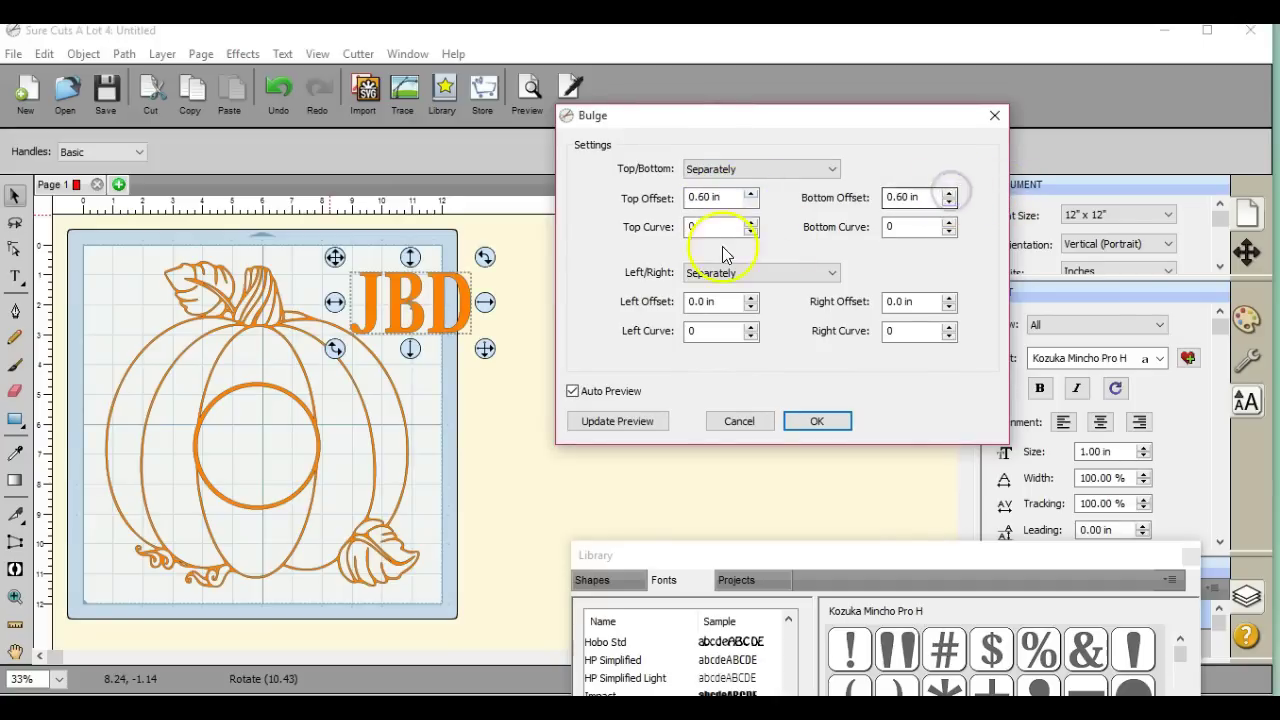
{"action": "left_click", "coordinate": [751, 222]}
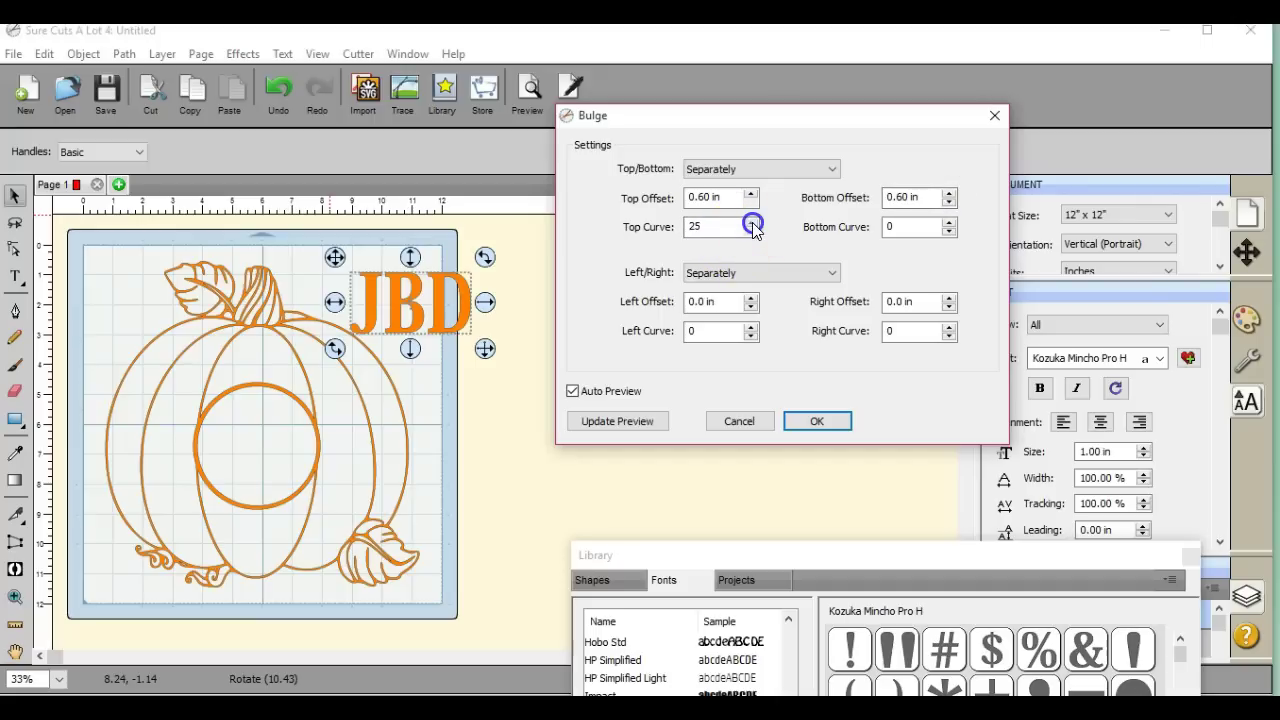
{"action": "left_click", "coordinate": [950, 222]}
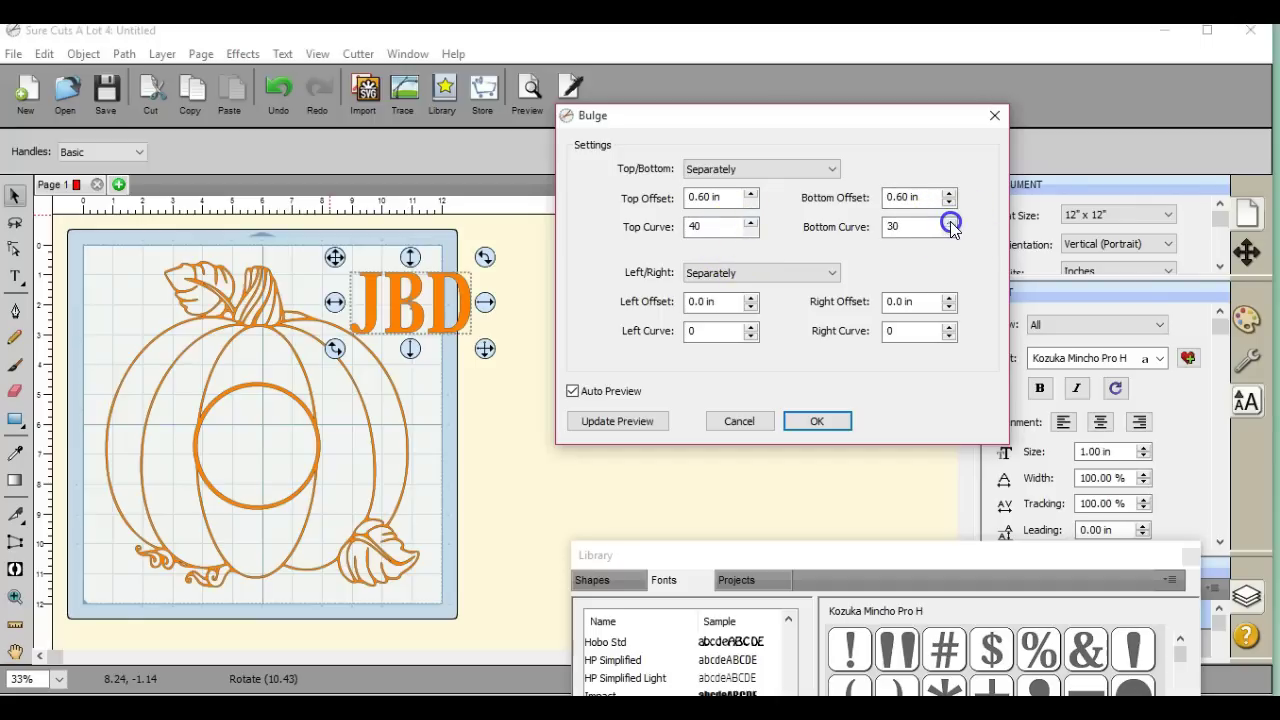
{"action": "left_click", "coordinate": [606, 423]}
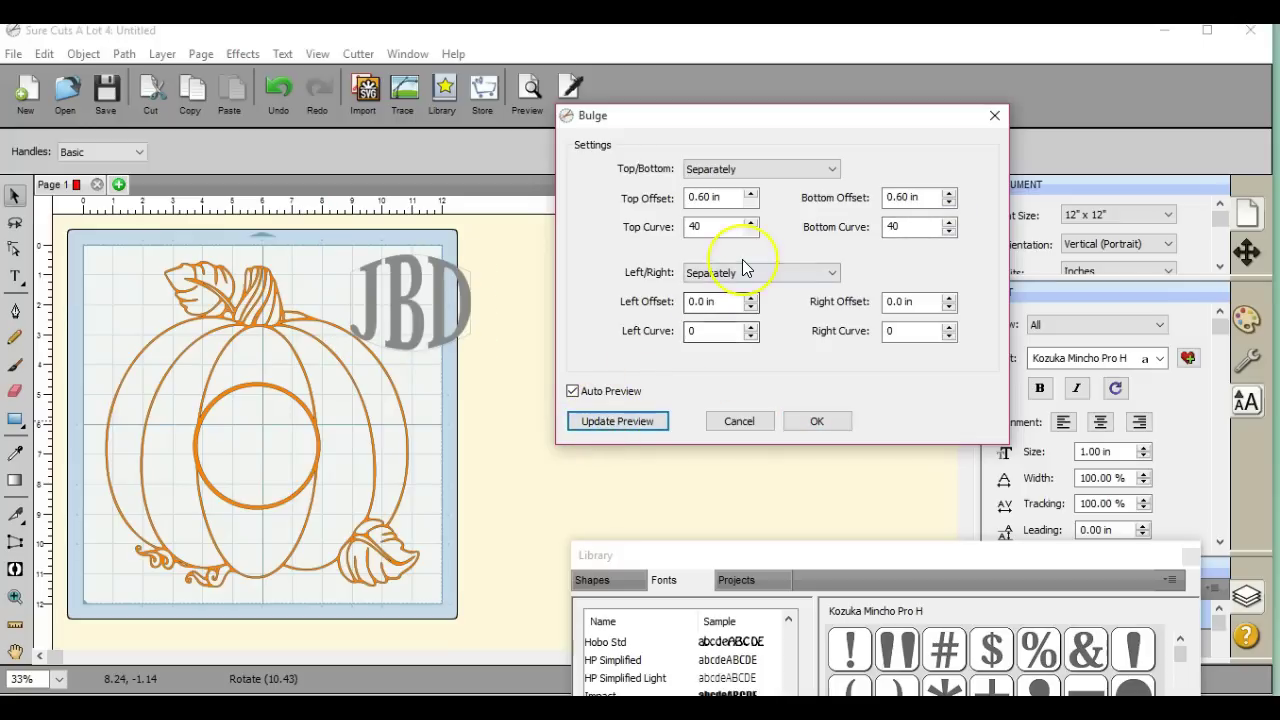
Try top and bottom bulge offsets of 0.90 in and update the preview
{"action": "left_click", "coordinate": [751, 196]}
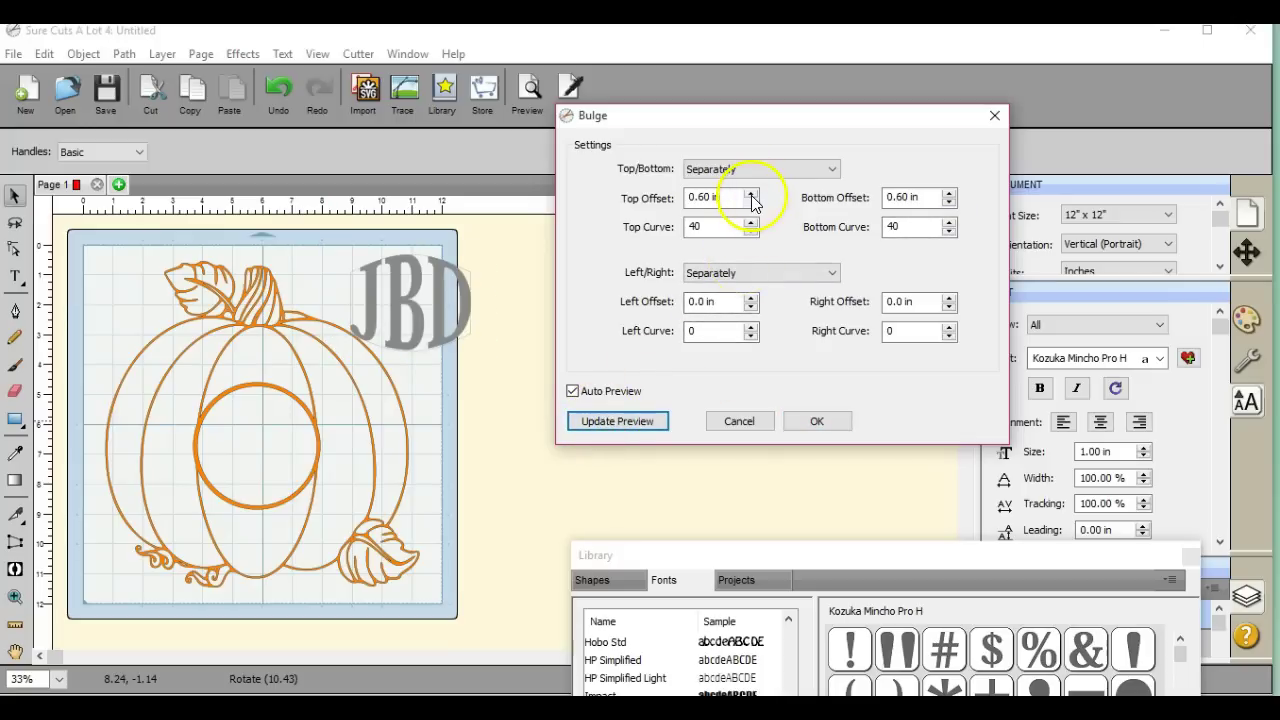
{"action": "left_click", "coordinate": [751, 196]}
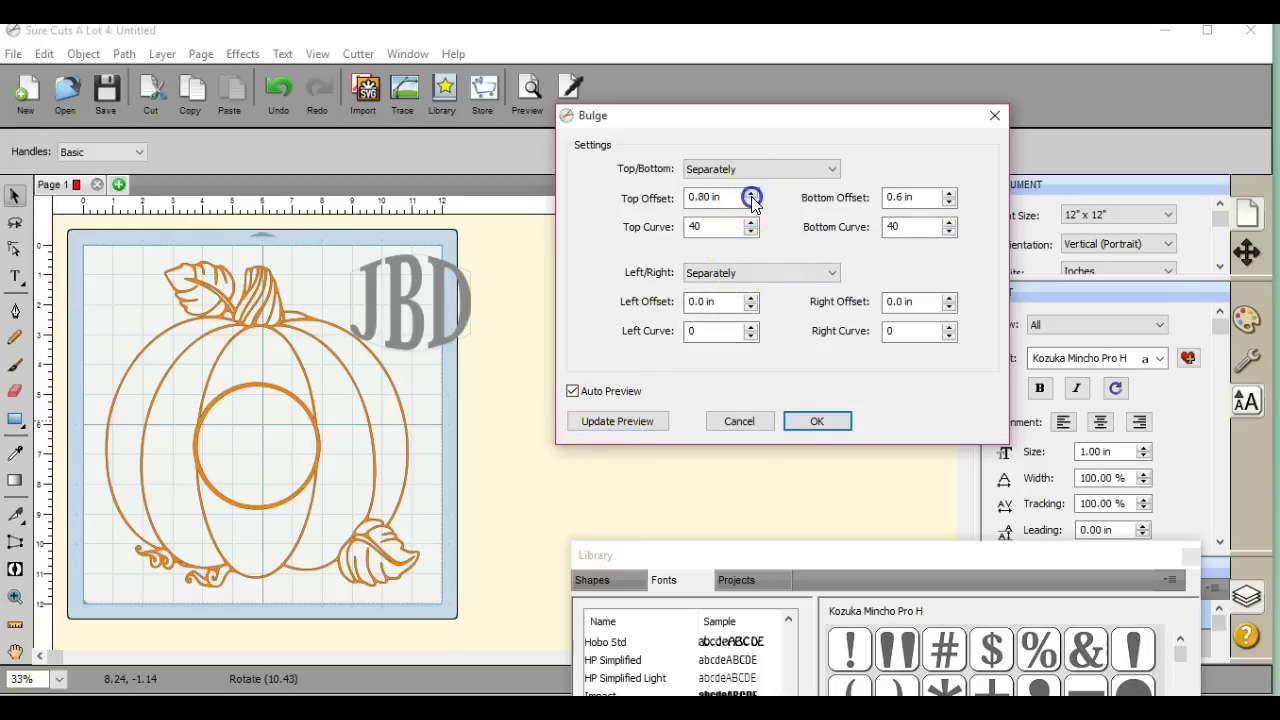
{"action": "left_click", "coordinate": [949, 193]}
{"action": "left_click", "coordinate": [950, 193]}
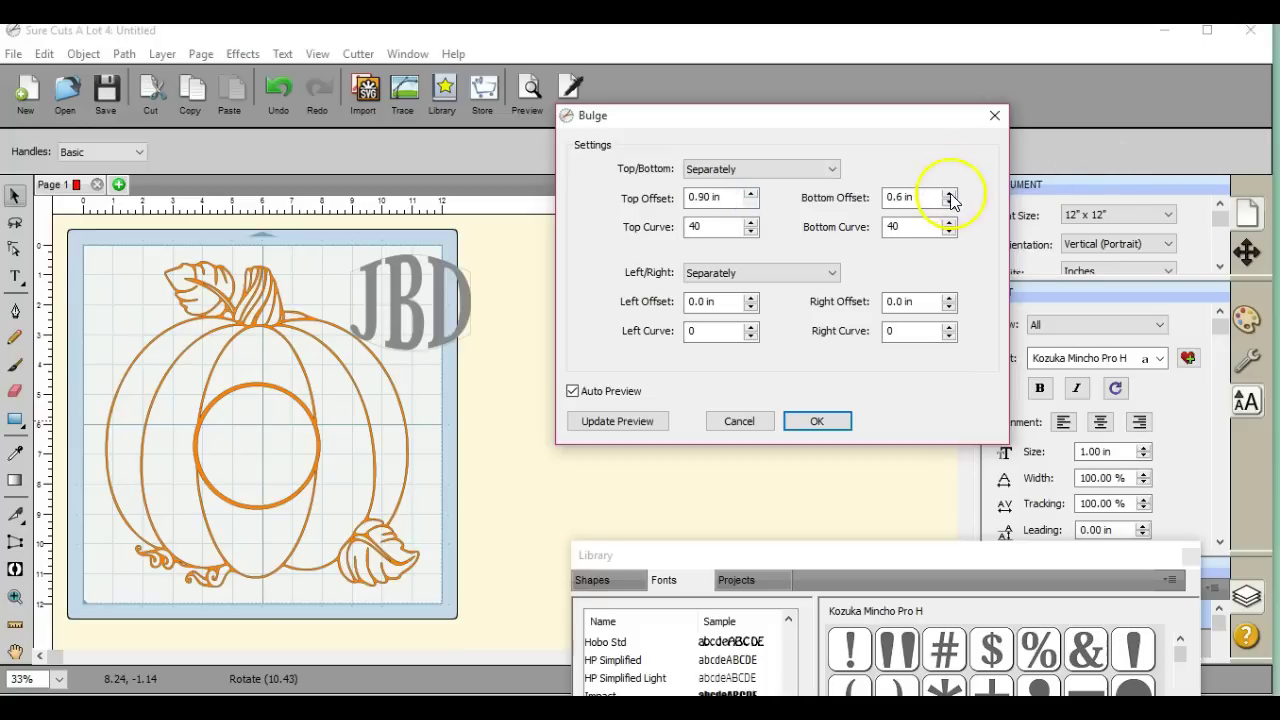
{"action": "left_click", "coordinate": [950, 193]}
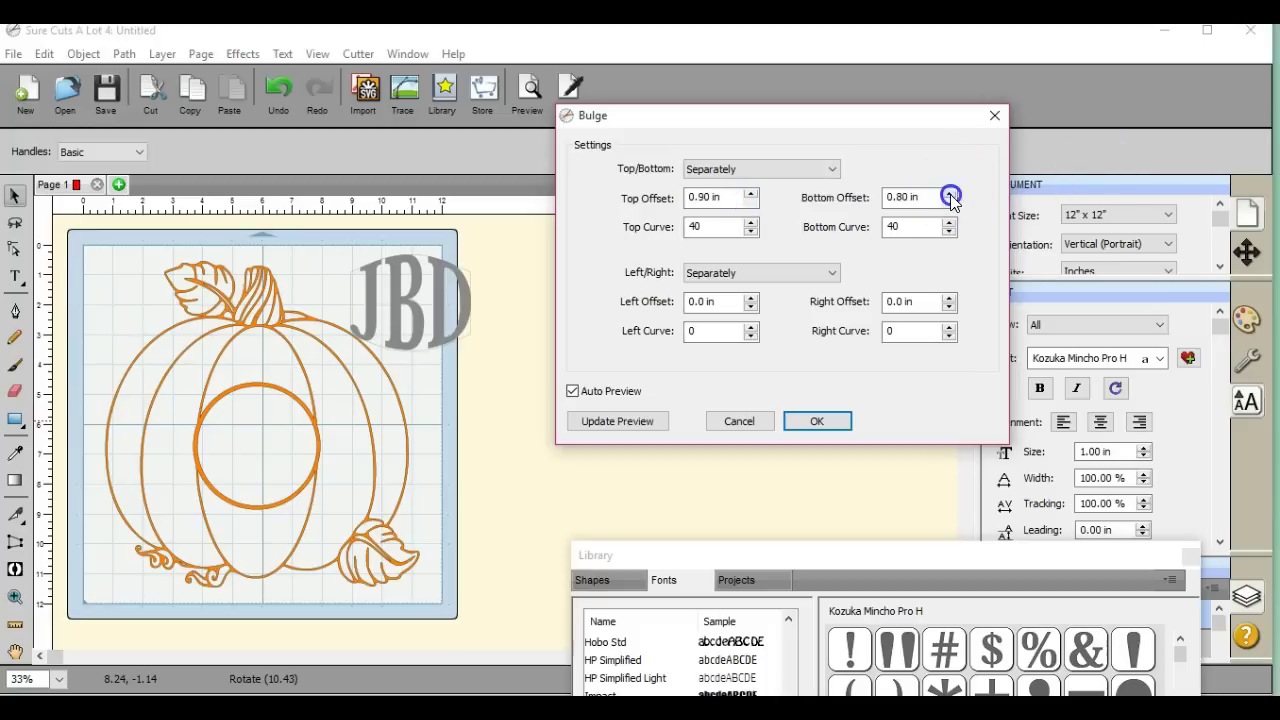
{"action": "left_click", "coordinate": [611, 424]}
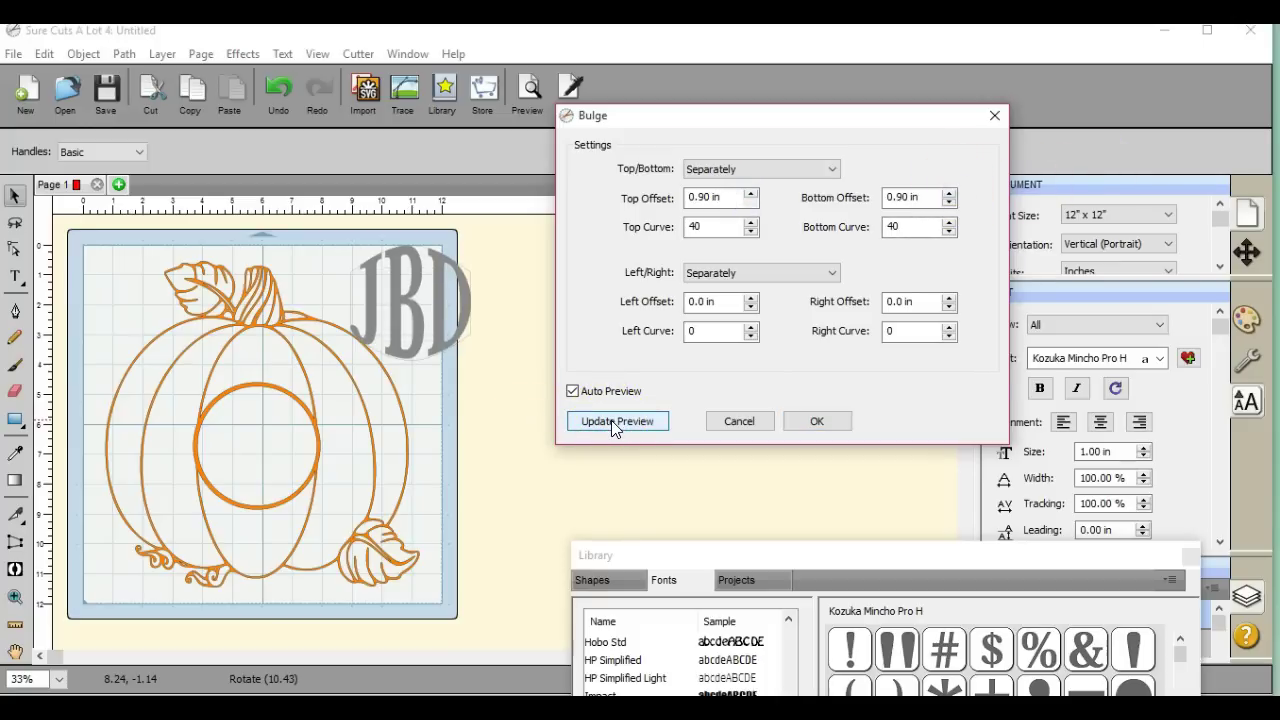
Set the bulge's top and bottom offsets to 0.80 in and refresh the preview
{"action": "left_click", "coordinate": [751, 202]}
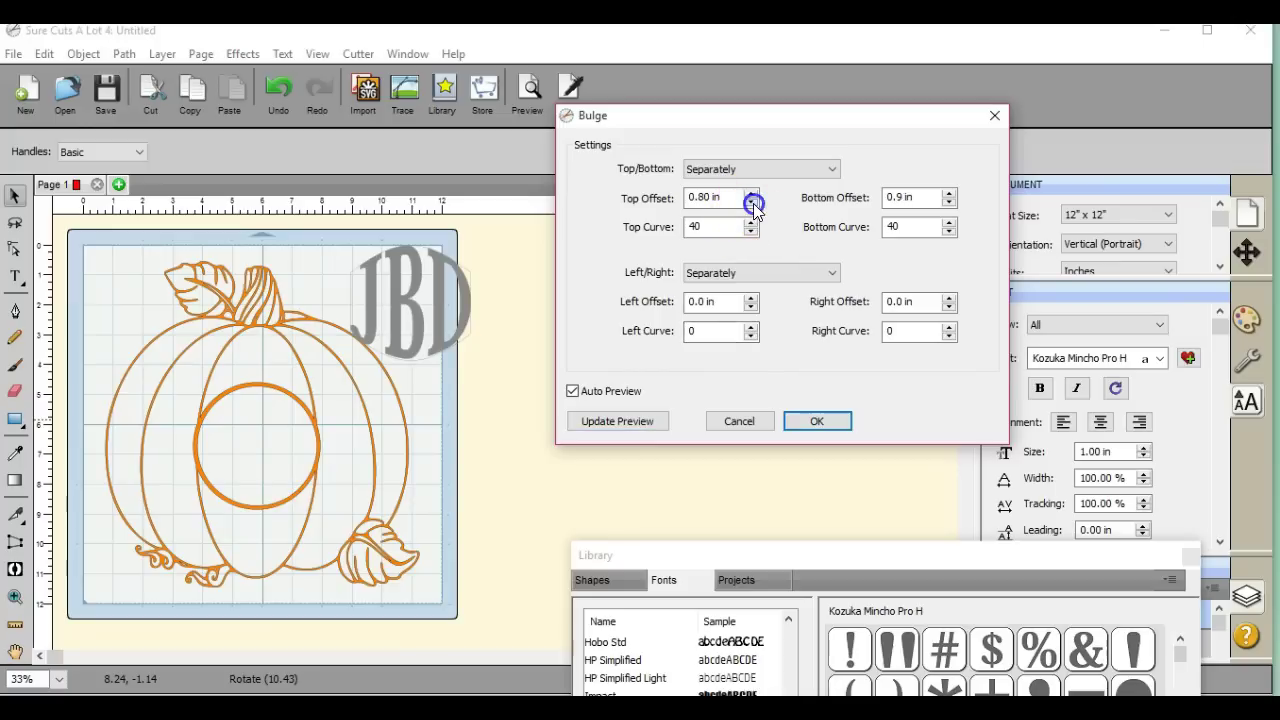
{"action": "left_click", "coordinate": [950, 203]}
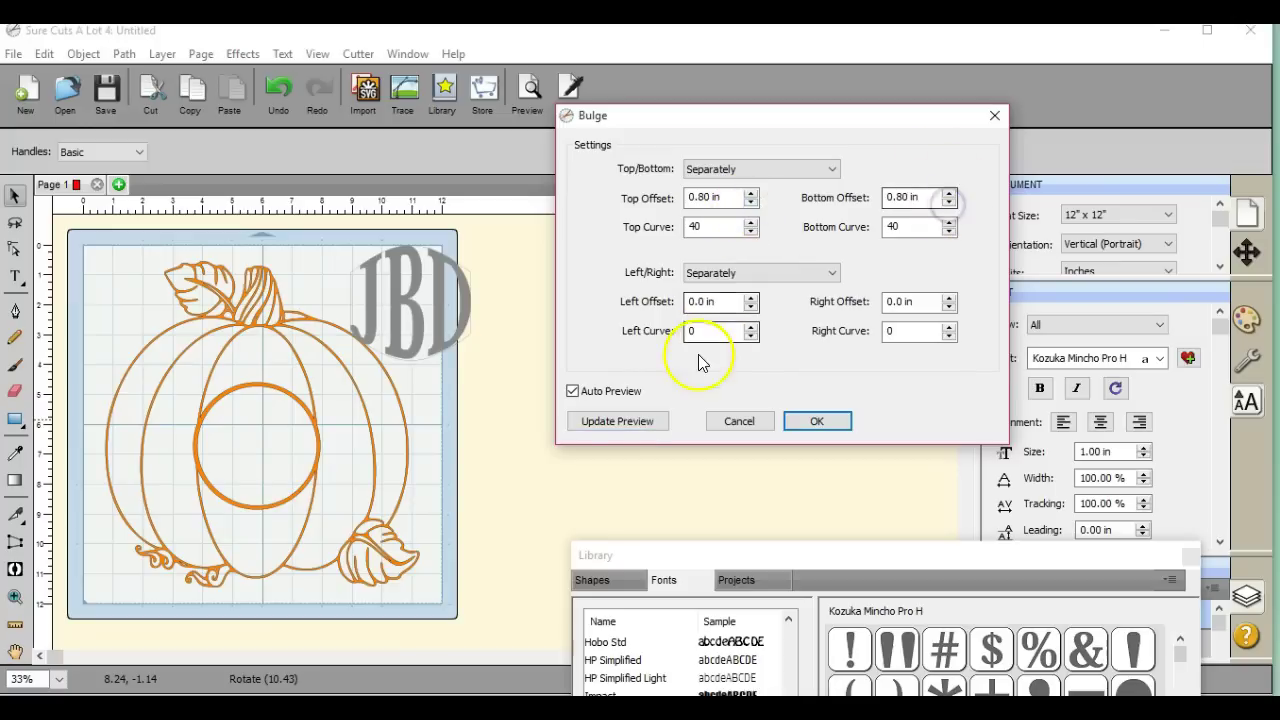
{"action": "left_click", "coordinate": [617, 428]}
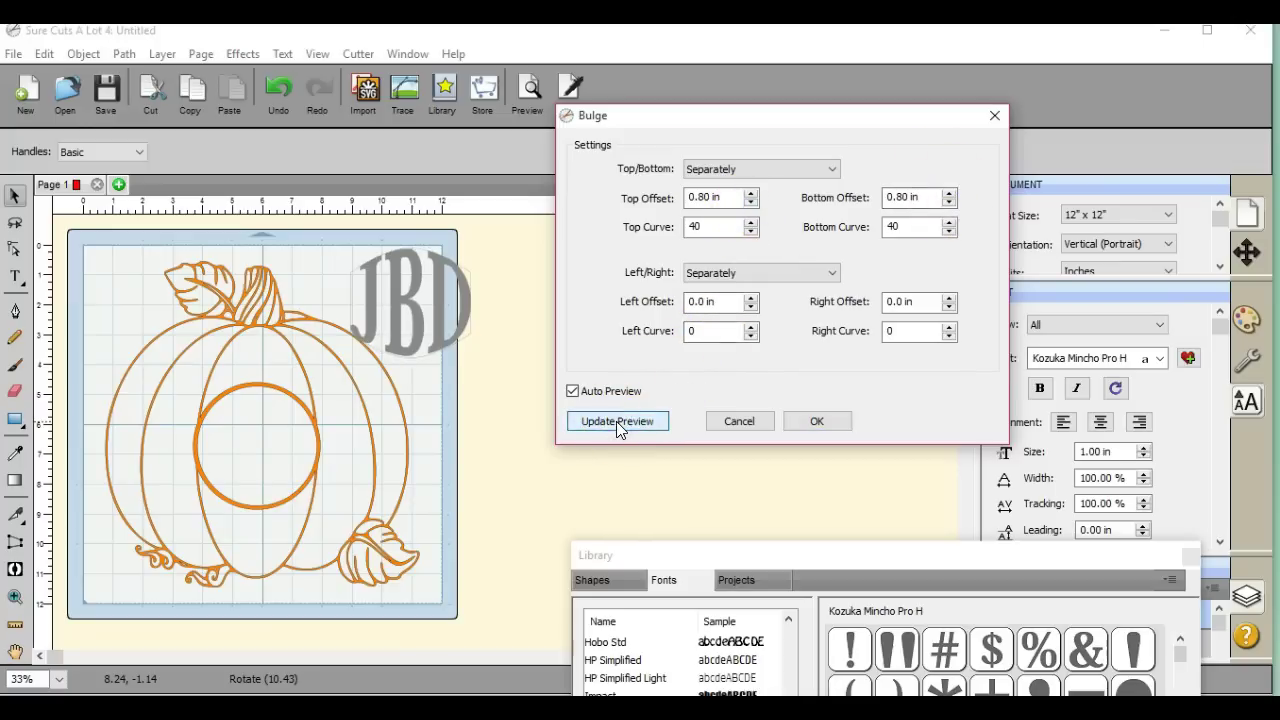
Try top and bottom bulge curves of 45 and update the preview
{"action": "left_click", "coordinate": [751, 222]}
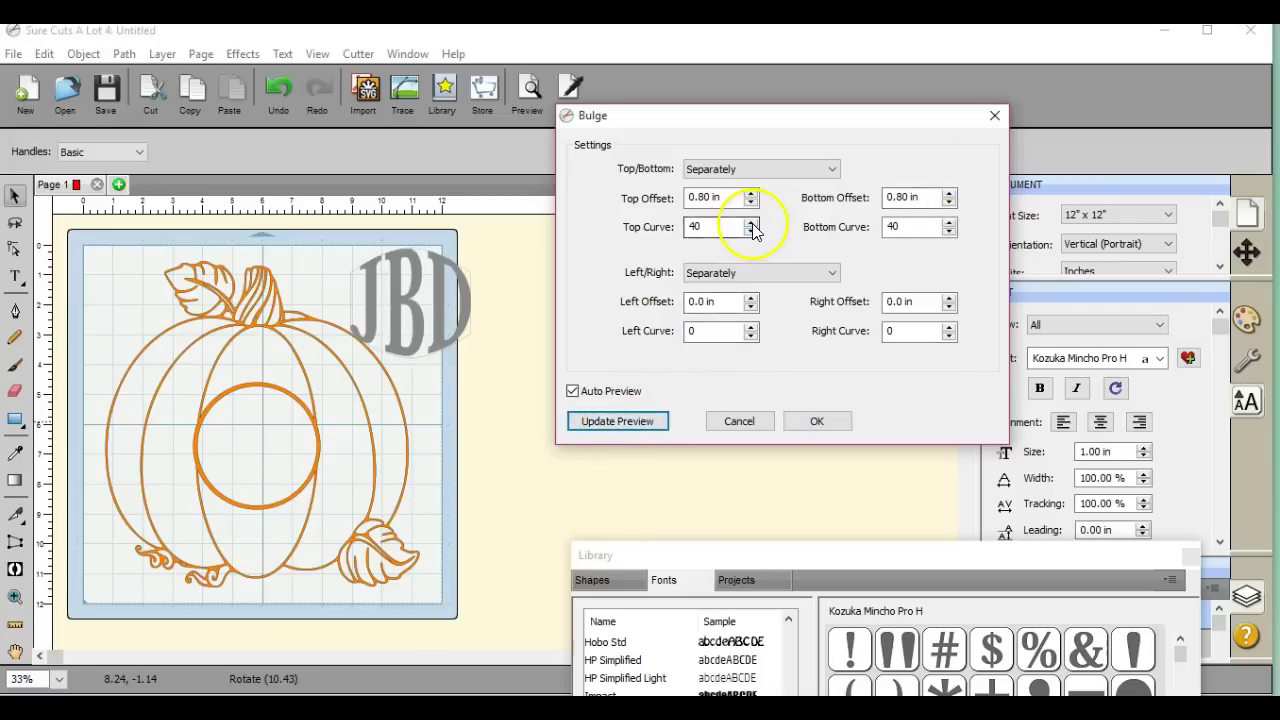
{"action": "left_click", "coordinate": [949, 222]}
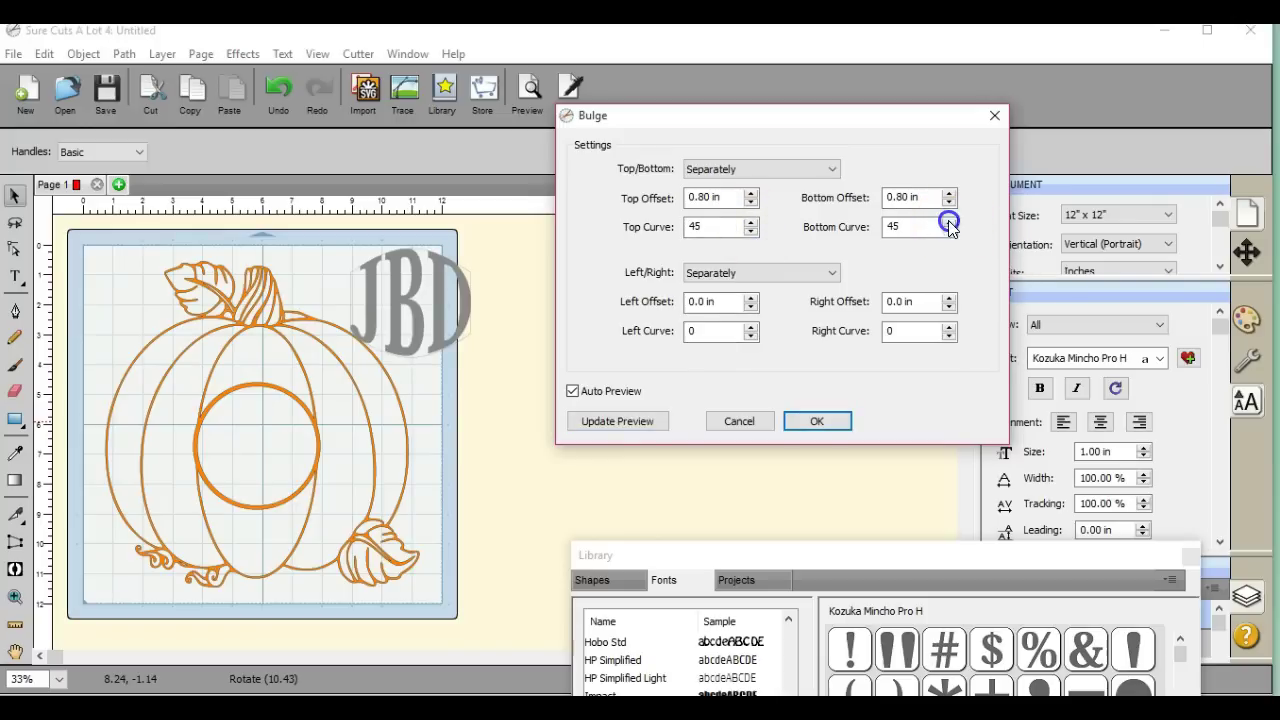
{"action": "left_click", "coordinate": [619, 420]}
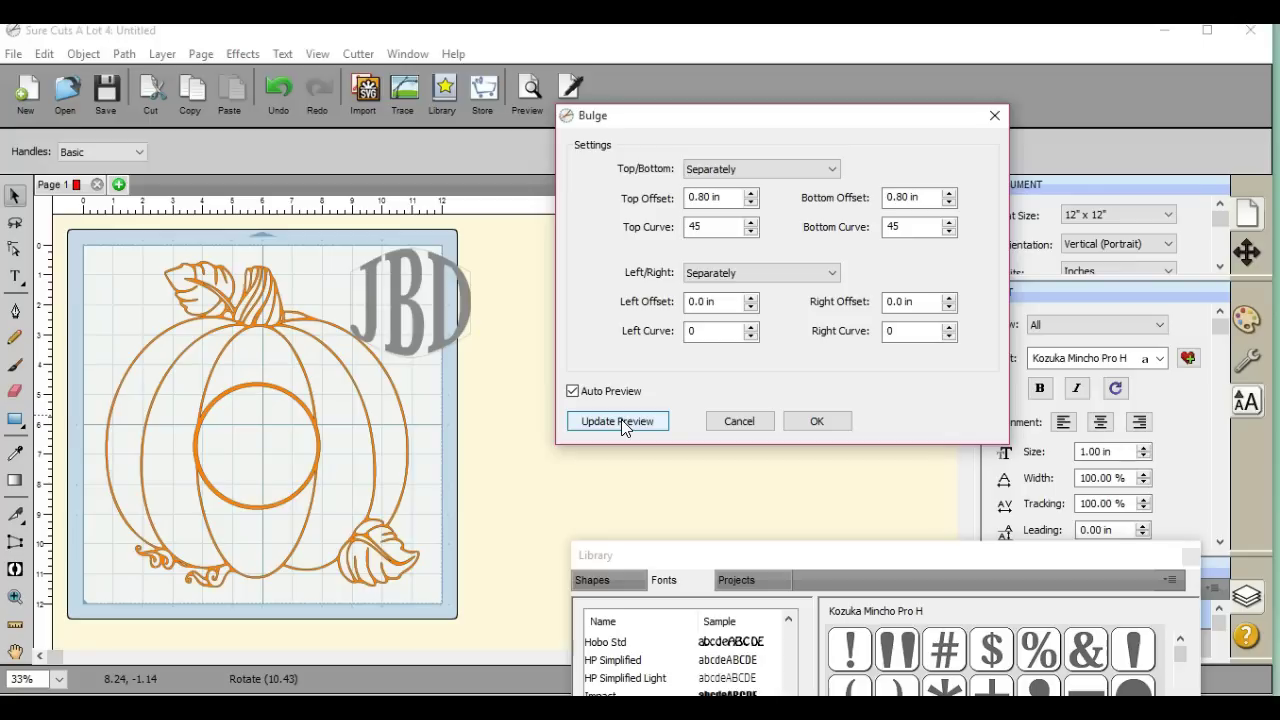
Set the top and bottom curves to 35, refresh the preview and apply the bulge to the letters
{"action": "left_click", "coordinate": [750, 231]}
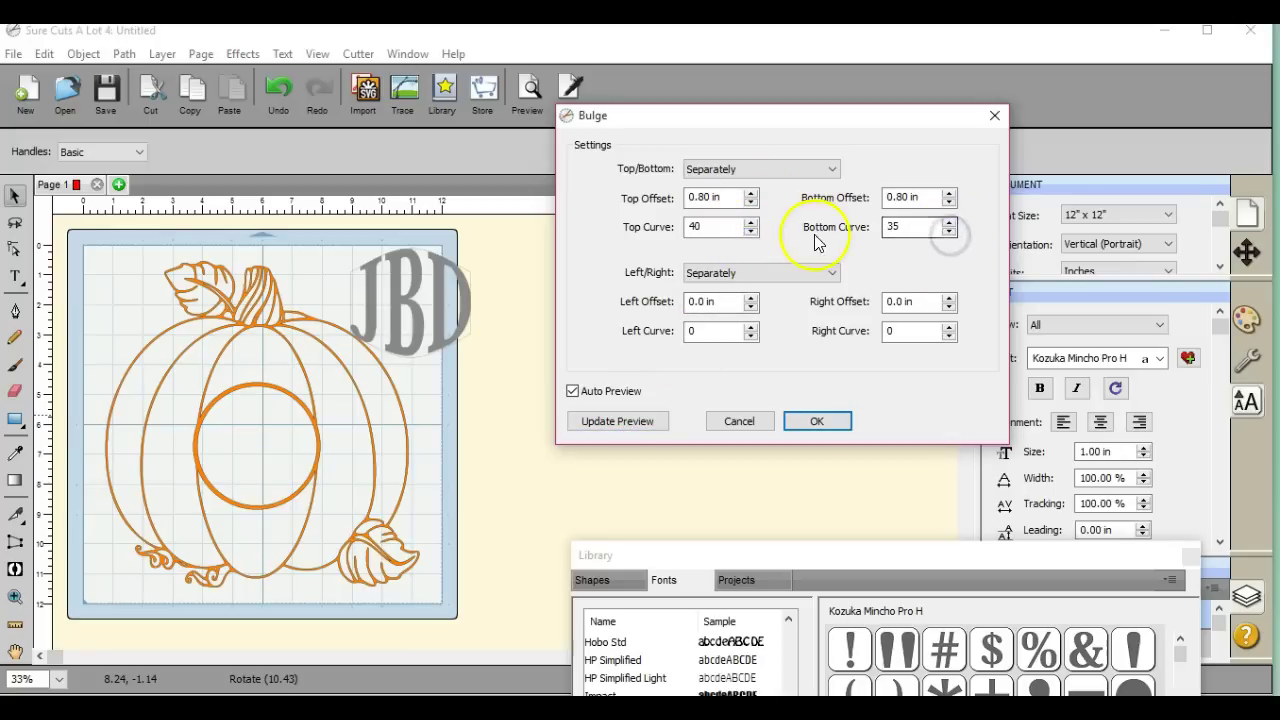
{"action": "left_click", "coordinate": [751, 222]}
{"action": "left_click", "coordinate": [615, 424]}
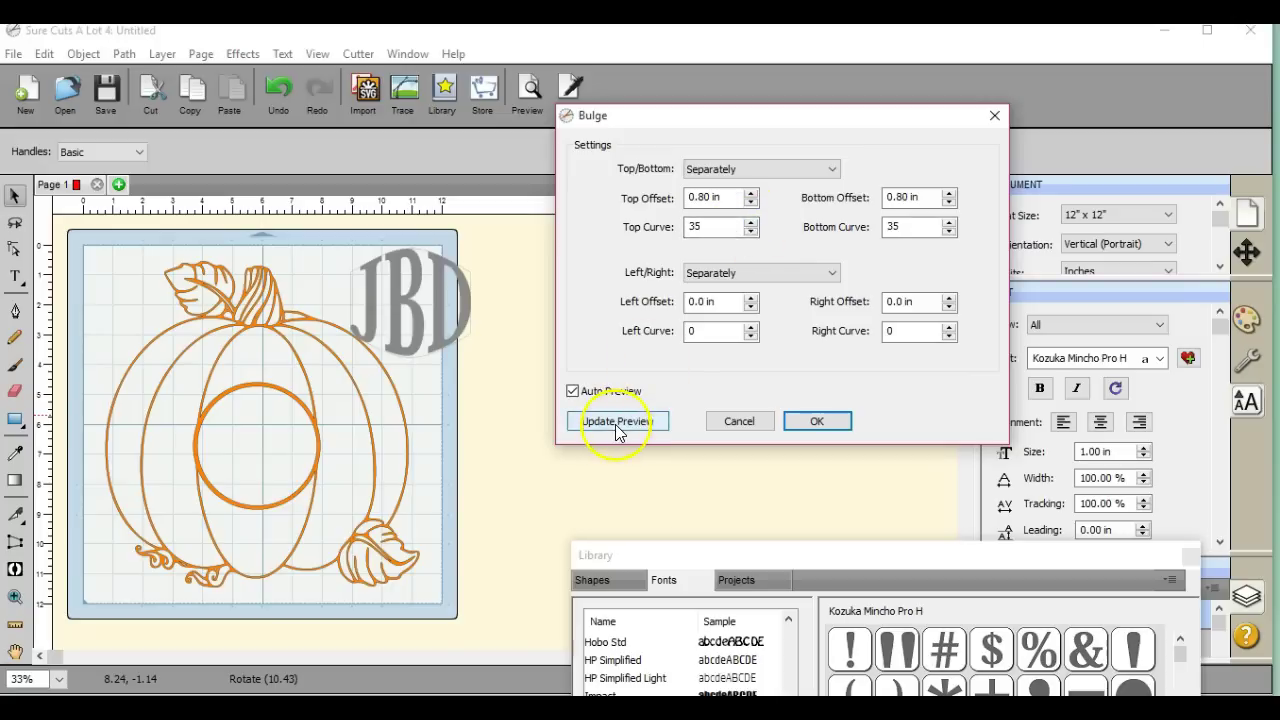
{"action": "left_click", "coordinate": [831, 429]}
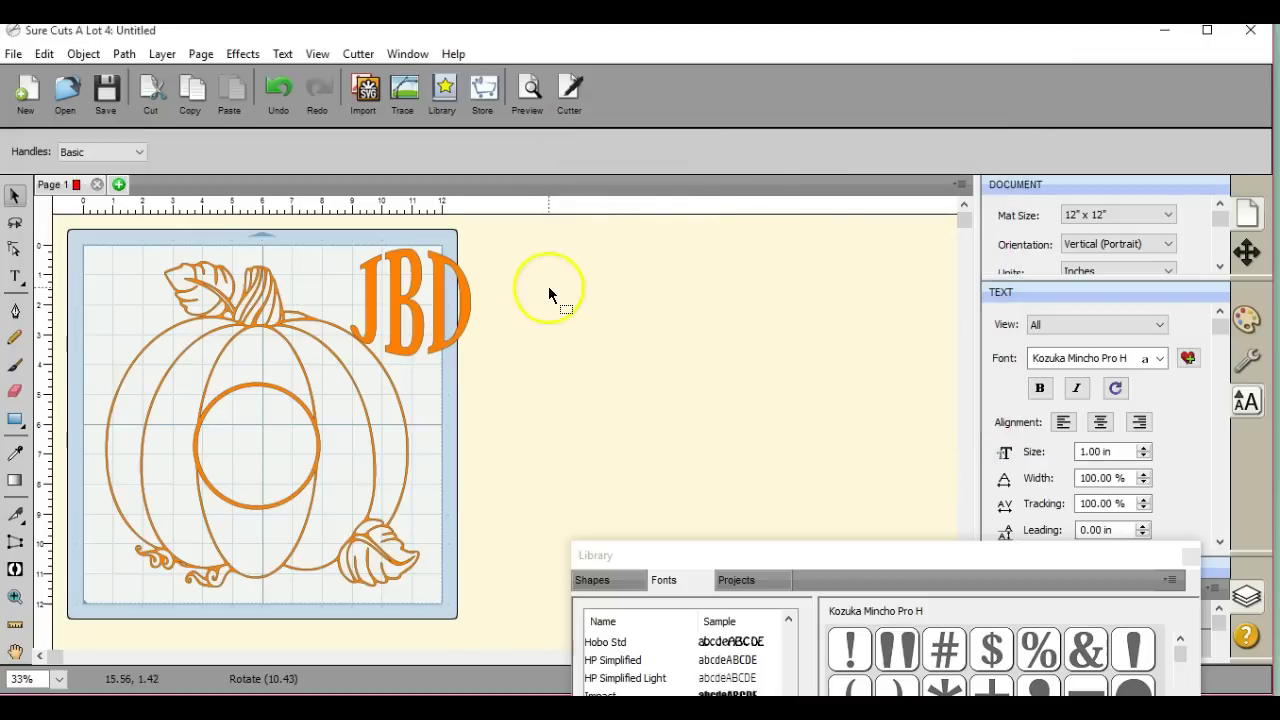
Scale the bulged JBD proportionally to 3.770 in wide and move it inside the ring on the pumpkin
{"action": "left_click", "coordinate": [403, 289]}
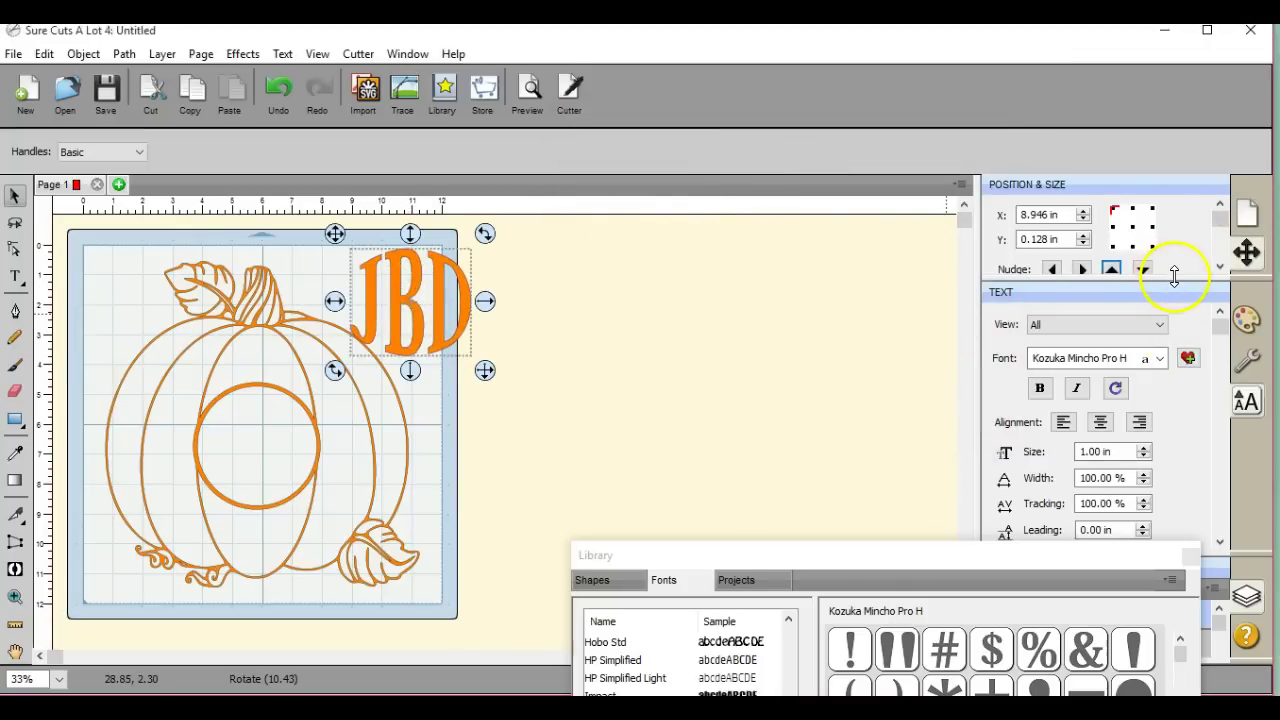
{"action": "left_click_drag", "start_coordinate": [1174, 277], "coordinate": [1194, 420]}
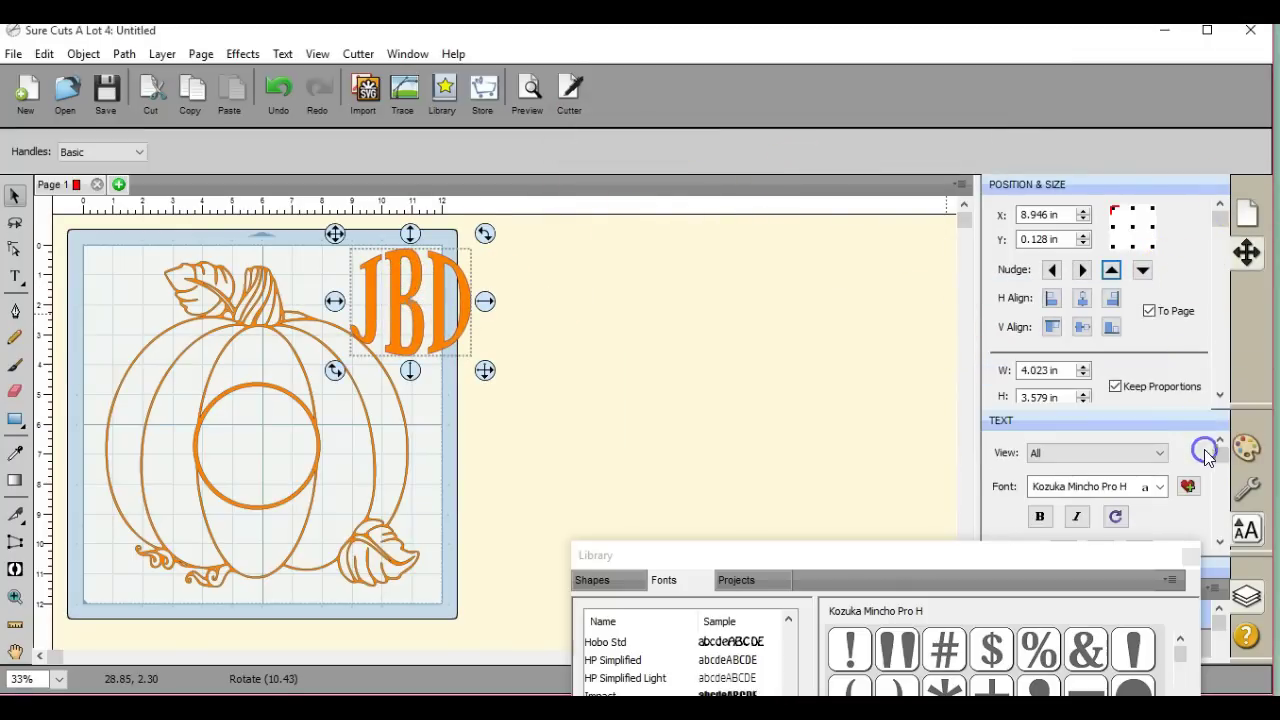
{"action": "left_click", "coordinate": [1083, 375]}
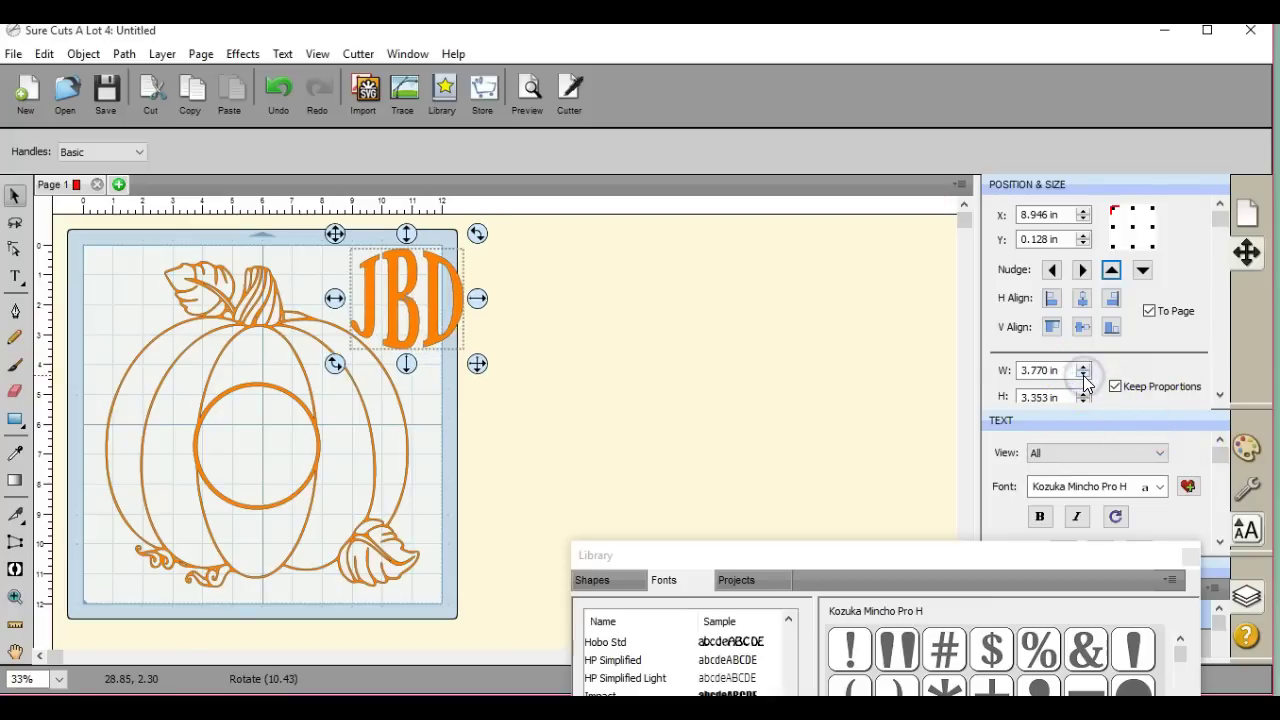
{"action": "left_click", "coordinate": [402, 303]}
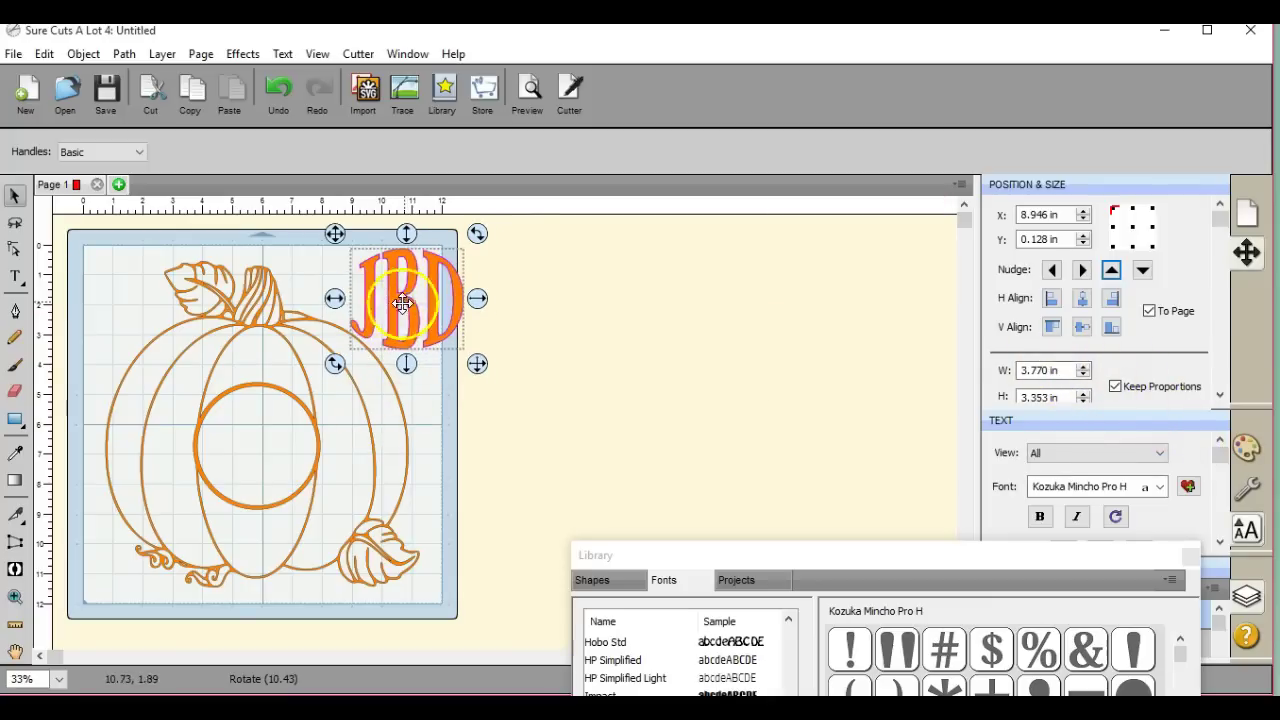
{"action": "left_click_drag", "start_coordinate": [402, 303], "coordinate": [258, 443]}
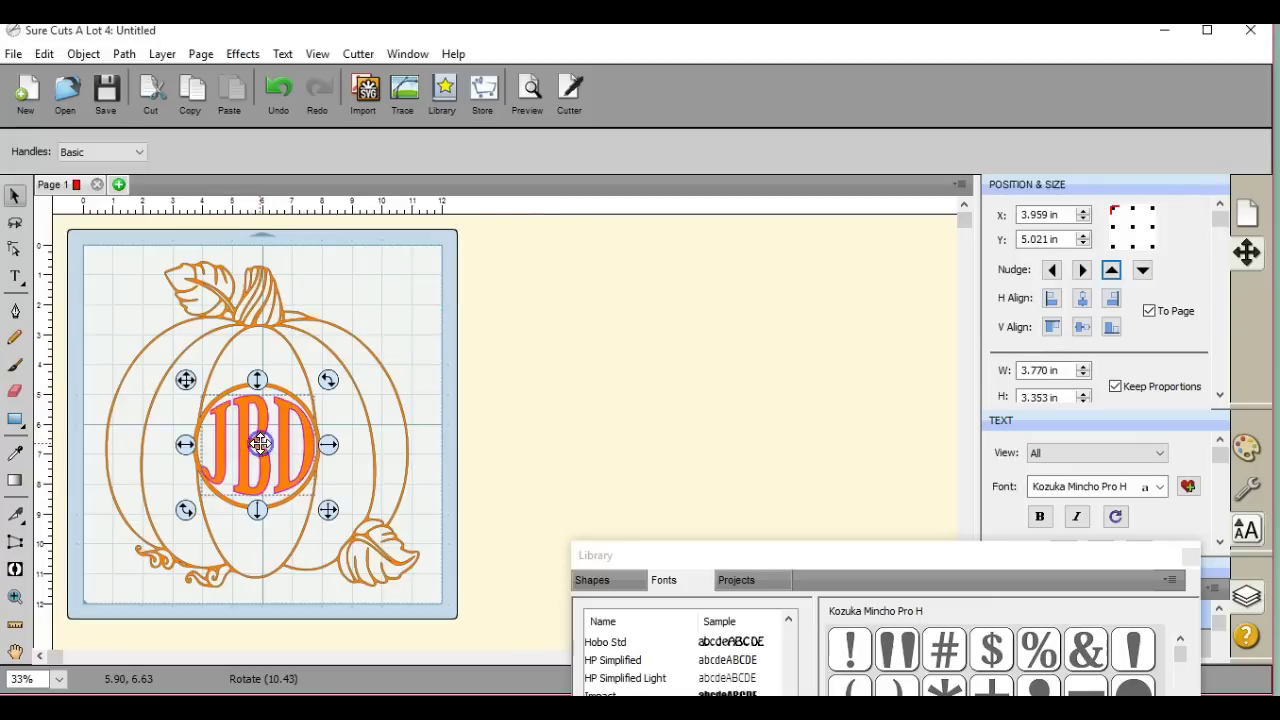
Reduce the monogram proportionally to 3.520 in wide and shift it slightly to recentre it horizontally in the ring
{"action": "left_click", "coordinate": [1082, 376]}
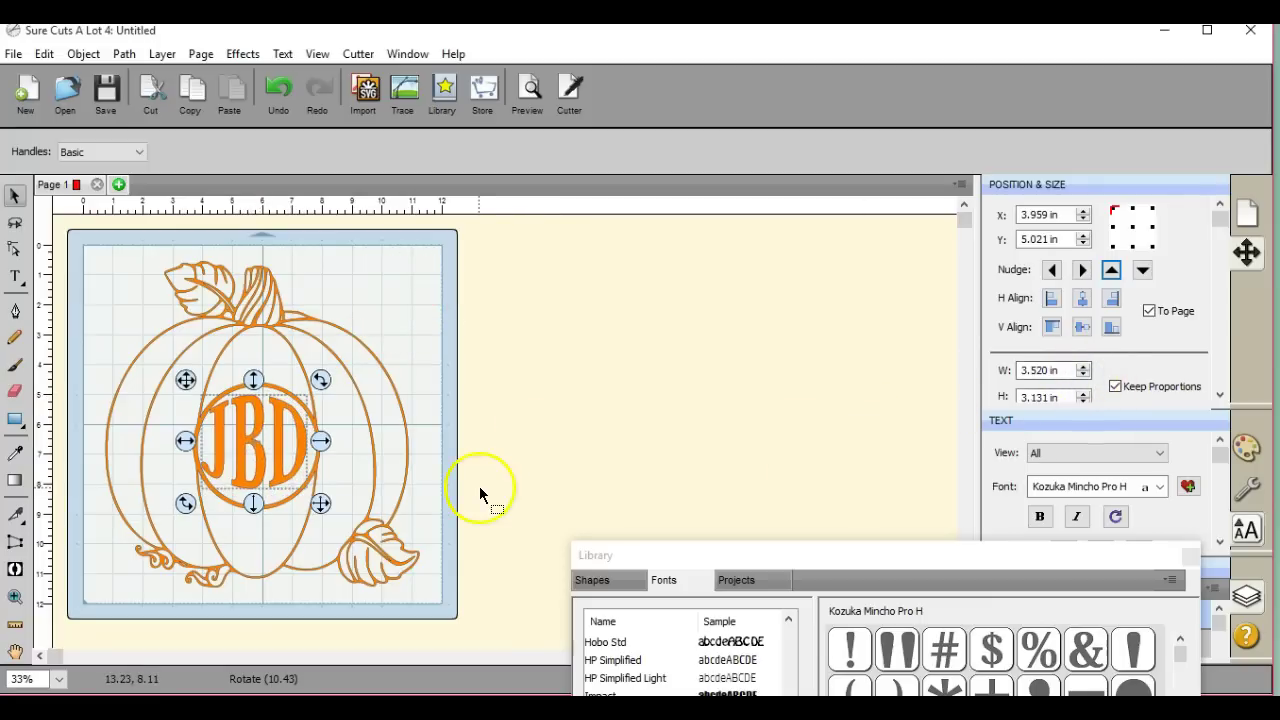
{"action": "left_click", "coordinate": [252, 432]}
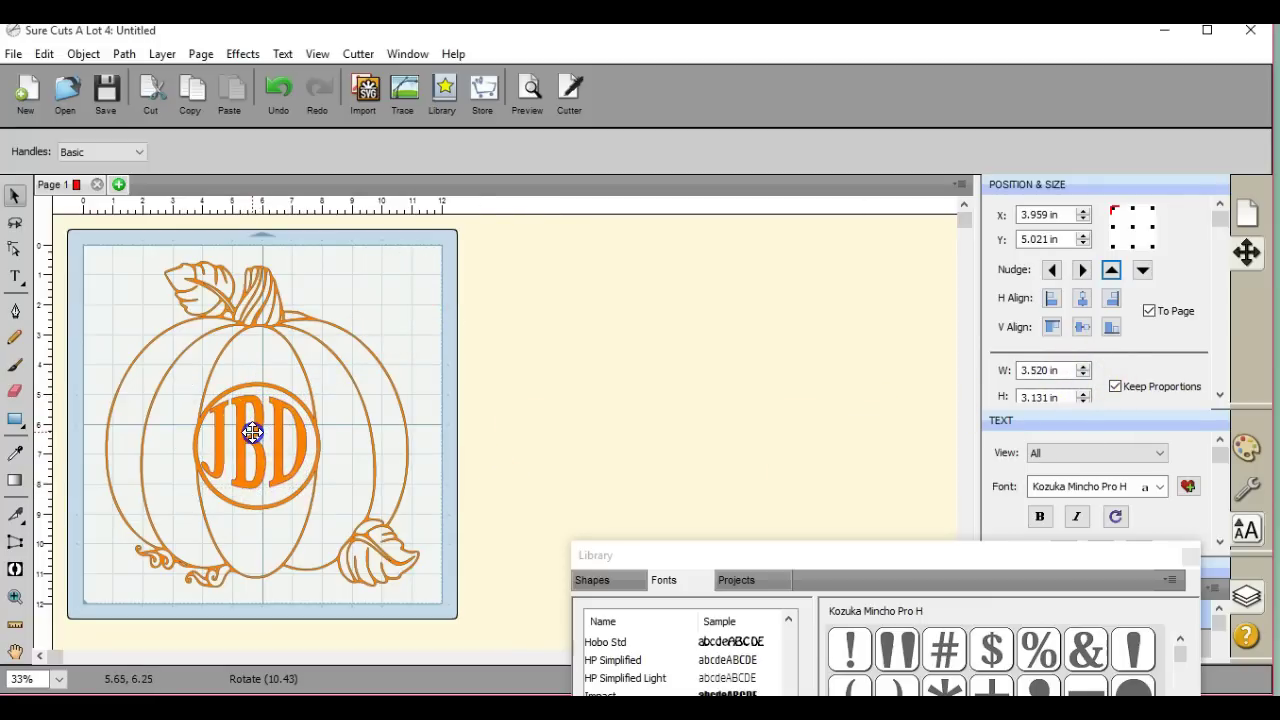
{"action": "left_click_drag", "start_coordinate": [252, 432], "coordinate": [251, 432]}
{"action": "left_click", "coordinate": [256, 435]}
Stretch the monogram downward to about 3.45 in high, nudge it to the ring's centre and deselect it
{"action": "left_click", "coordinate": [256, 505]}
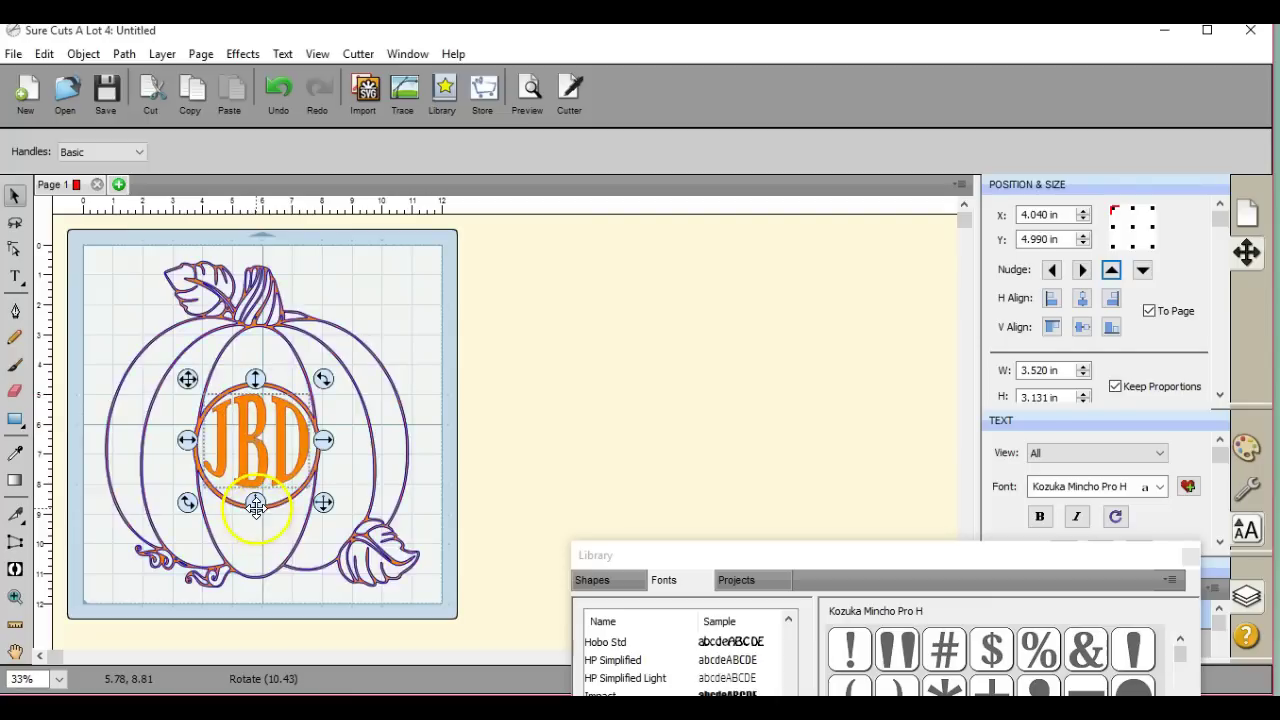
{"action": "left_click_drag", "start_coordinate": [256, 505], "coordinate": [256, 518]}
{"action": "left_click", "coordinate": [252, 480]}
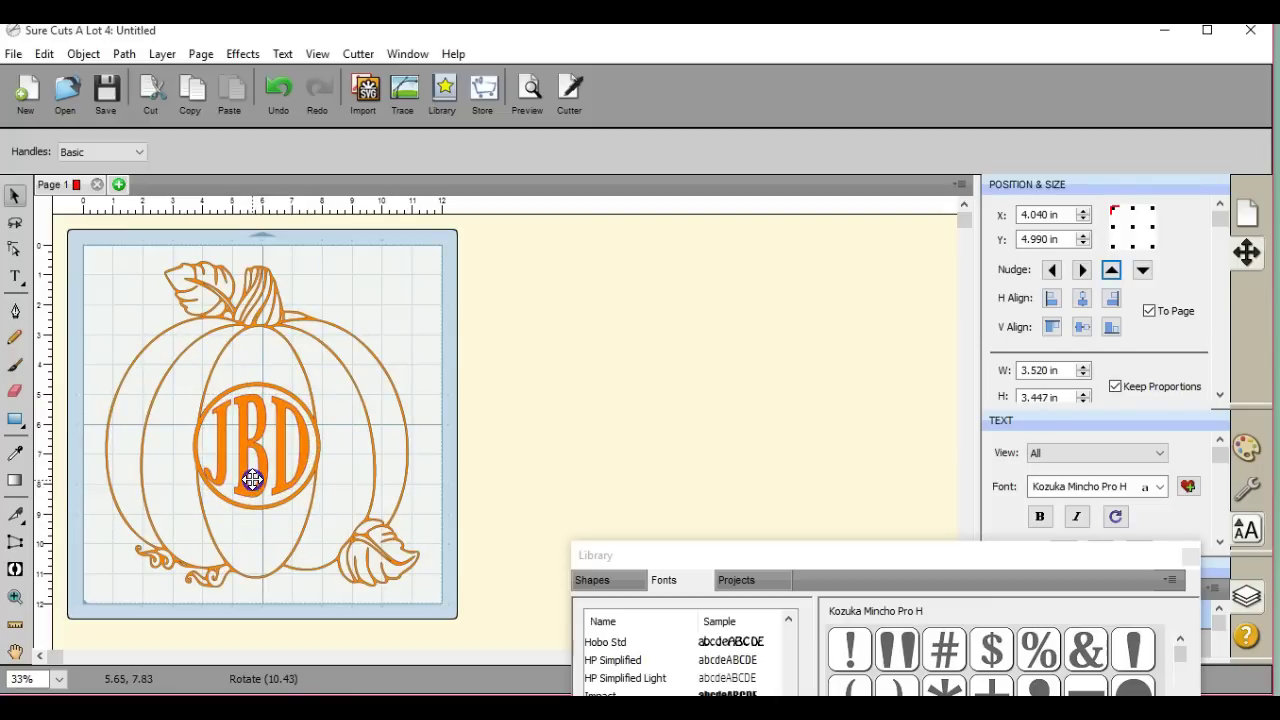
{"action": "left_click", "coordinate": [252, 480]}
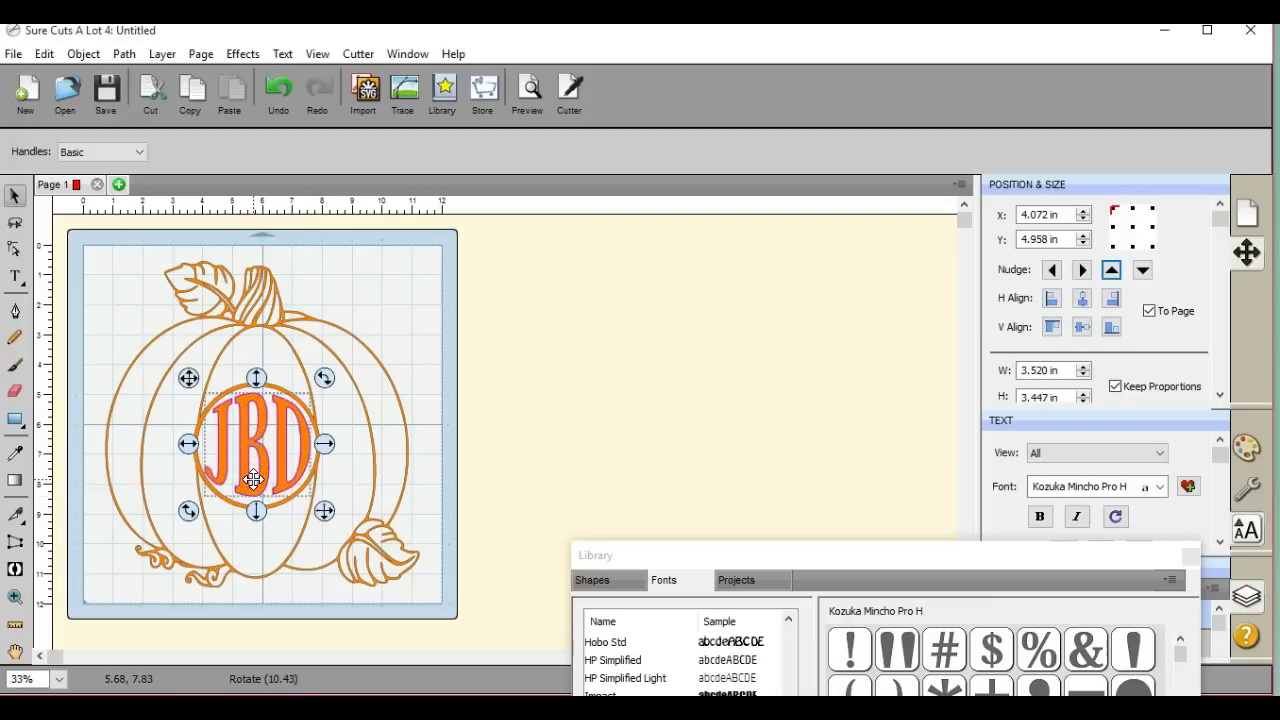
{"action": "left_click", "coordinate": [489, 427]}
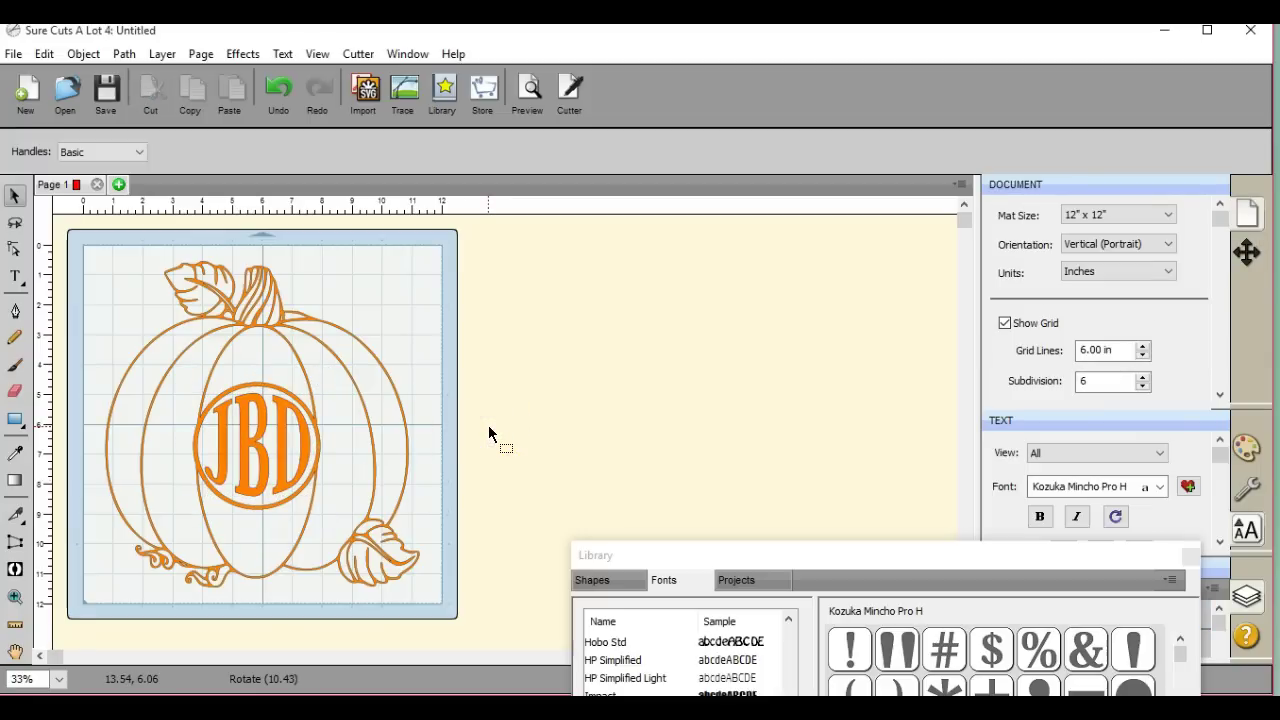
{"action": "left_click", "coordinate": [262, 314]}
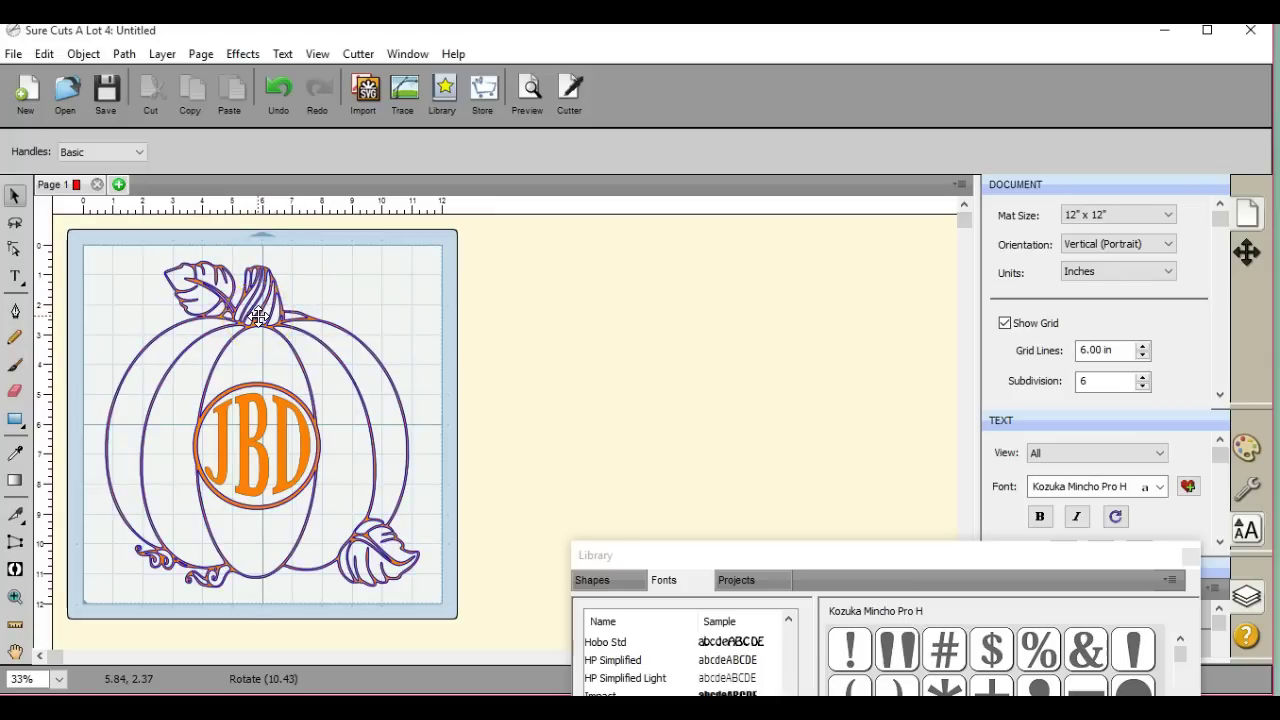
Select the JBD monogram and check its fit and centring inside the ring on the pumpkin
{"action": "left_click", "coordinate": [378, 305]}
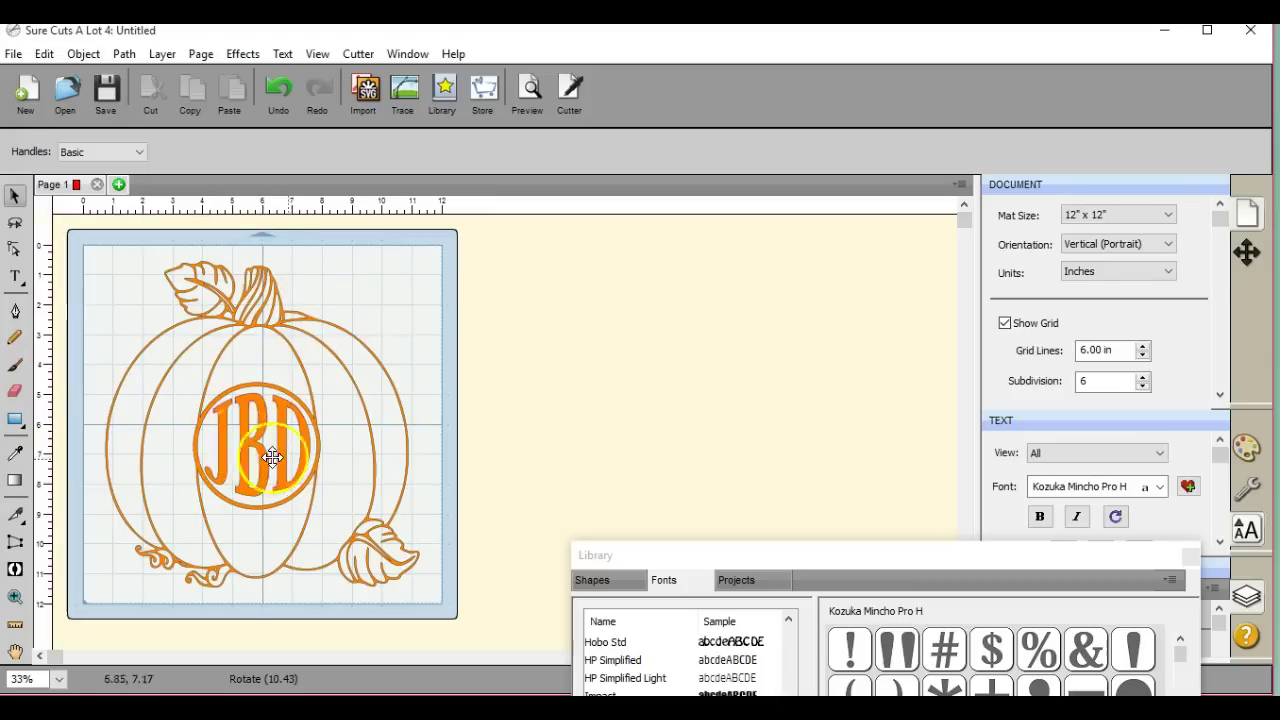
{"action": "left_click", "coordinate": [312, 432]}
{"action": "left_click", "coordinate": [261, 451]}
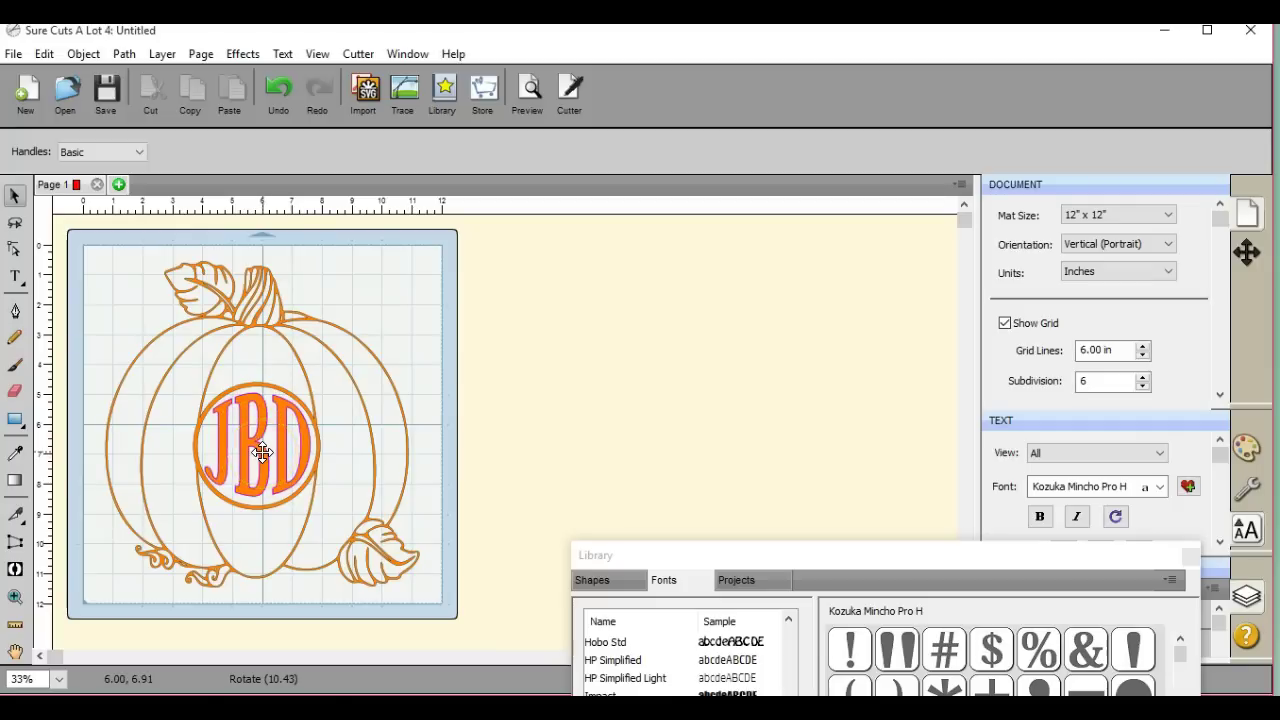
{"action": "left_click", "coordinate": [259, 443]}
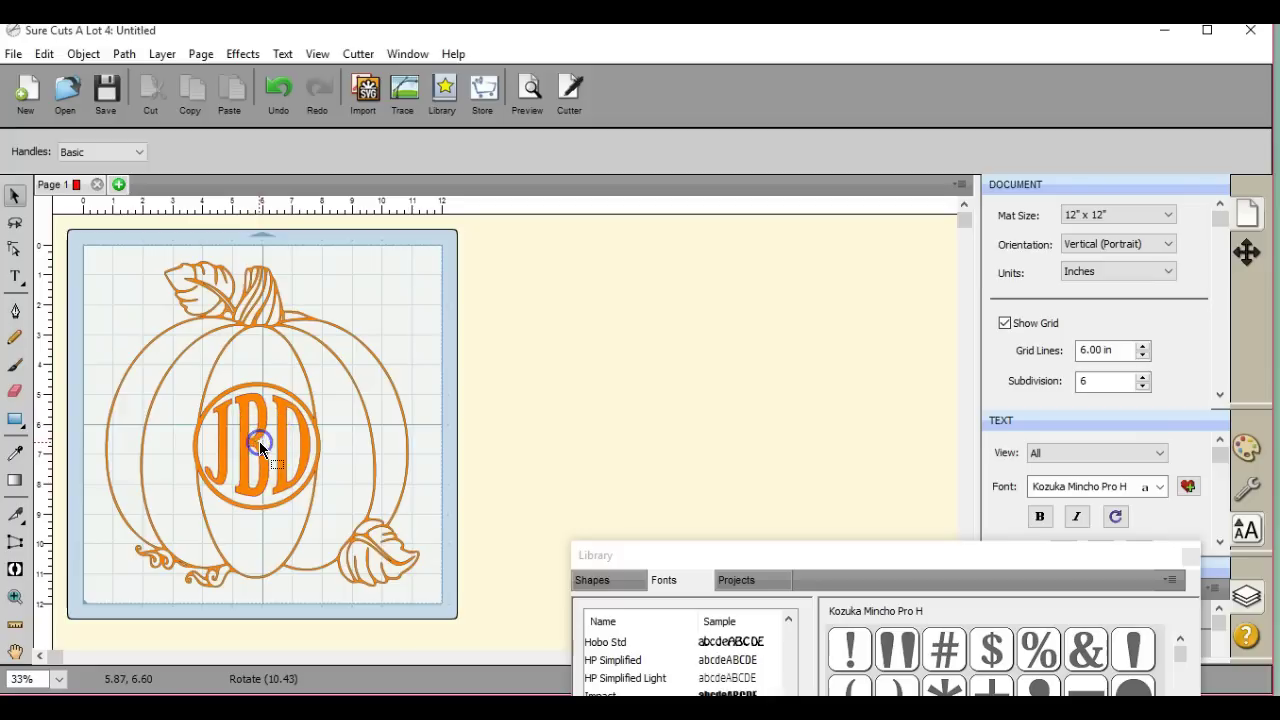
{"action": "left_click", "coordinate": [256, 450]}
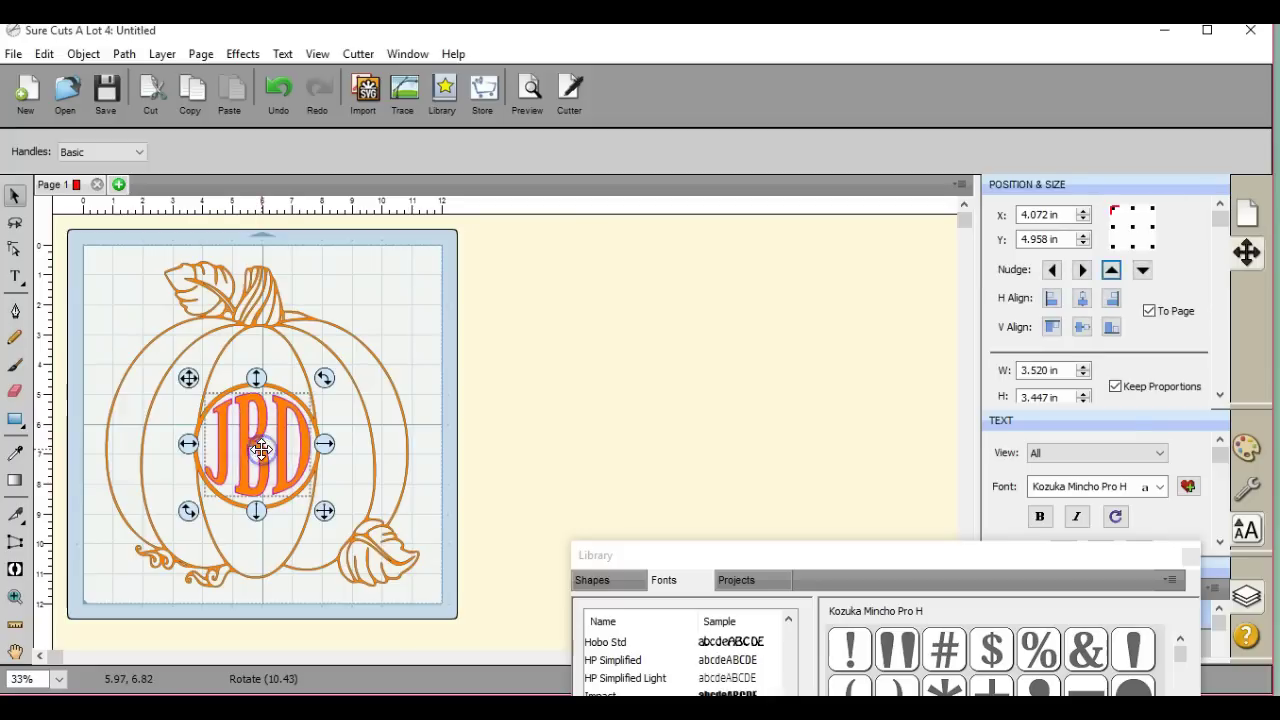
{"action": "left_click", "coordinate": [263, 515]}
{"action": "left_click", "coordinate": [254, 518]}
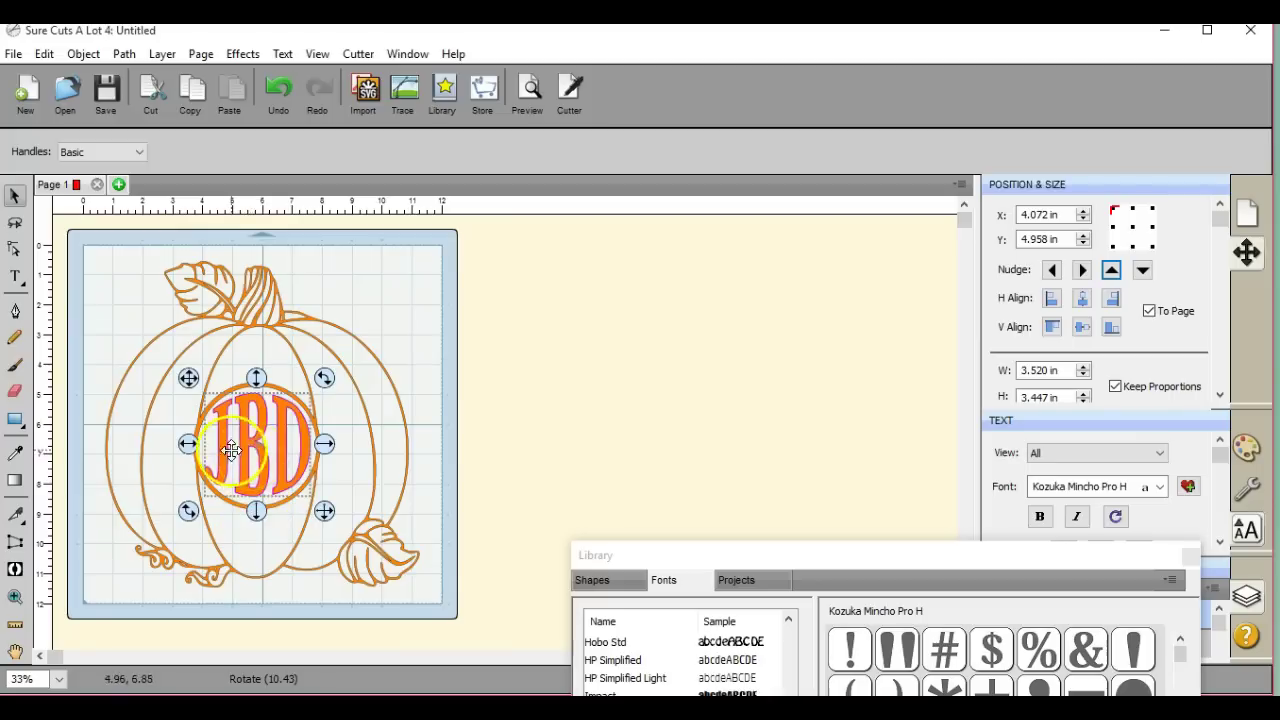
{"action": "left_click", "coordinate": [275, 437]}
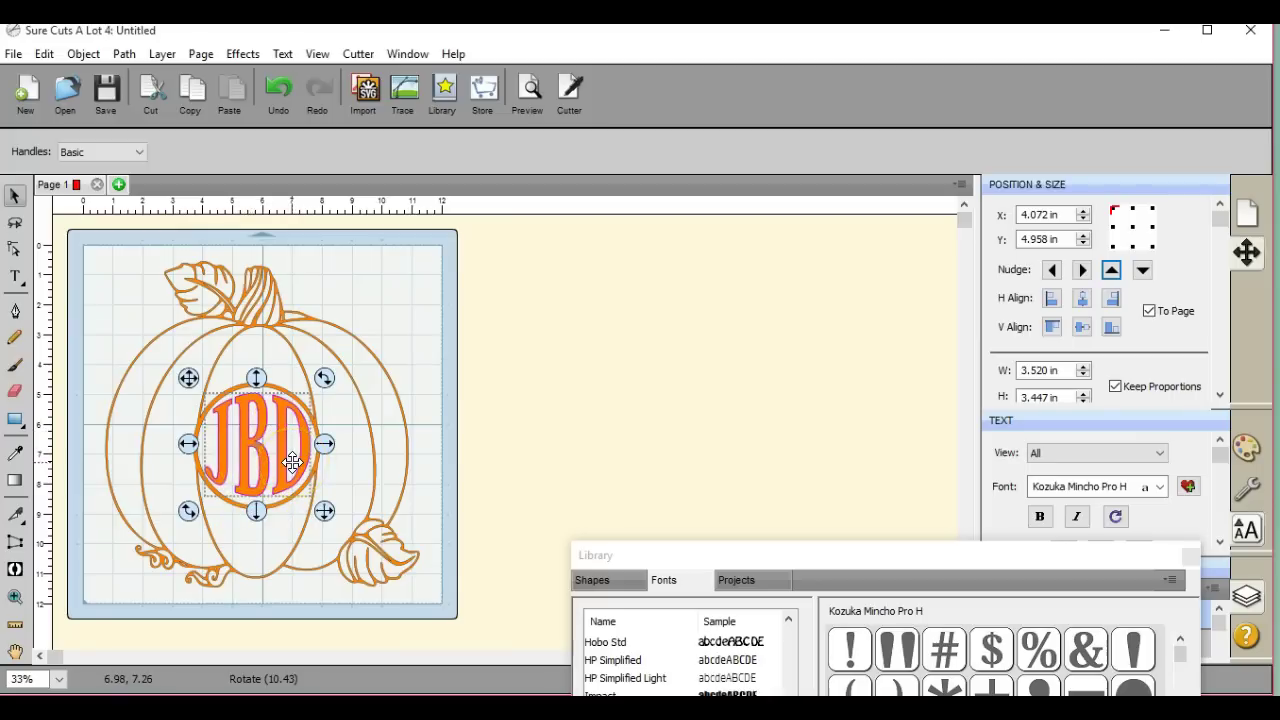
{"action": "left_click", "coordinate": [458, 472]}
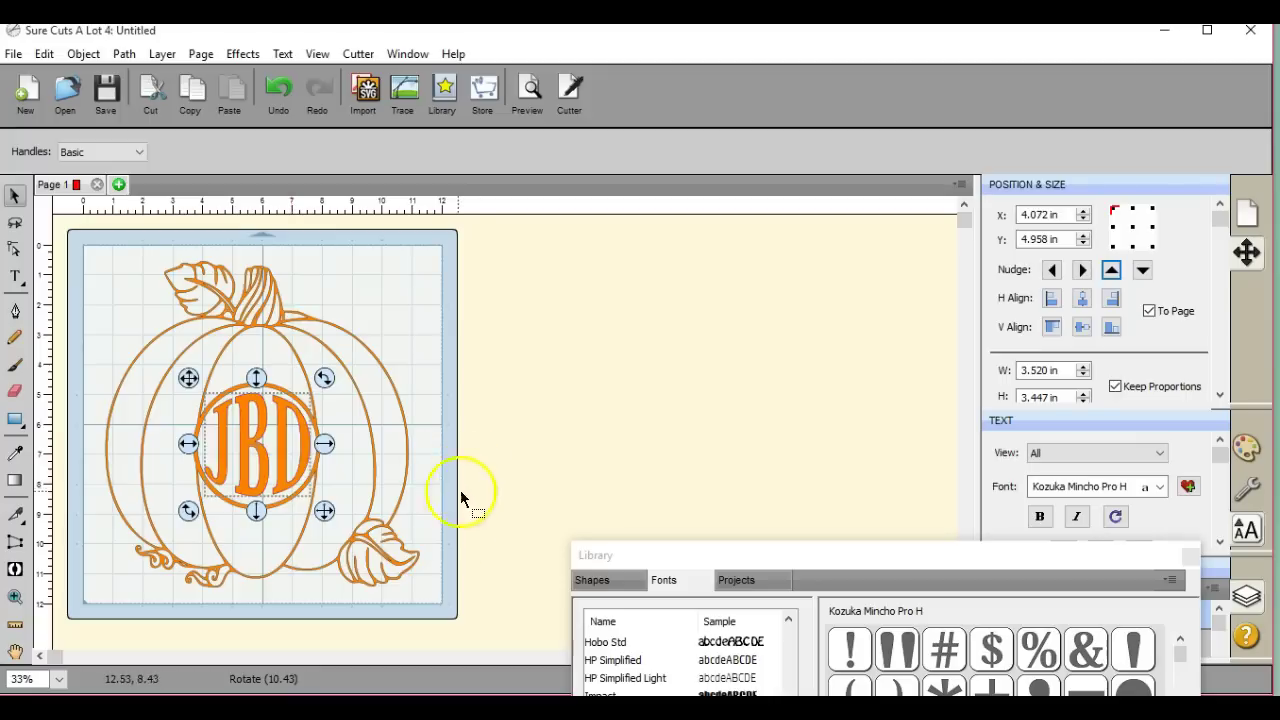